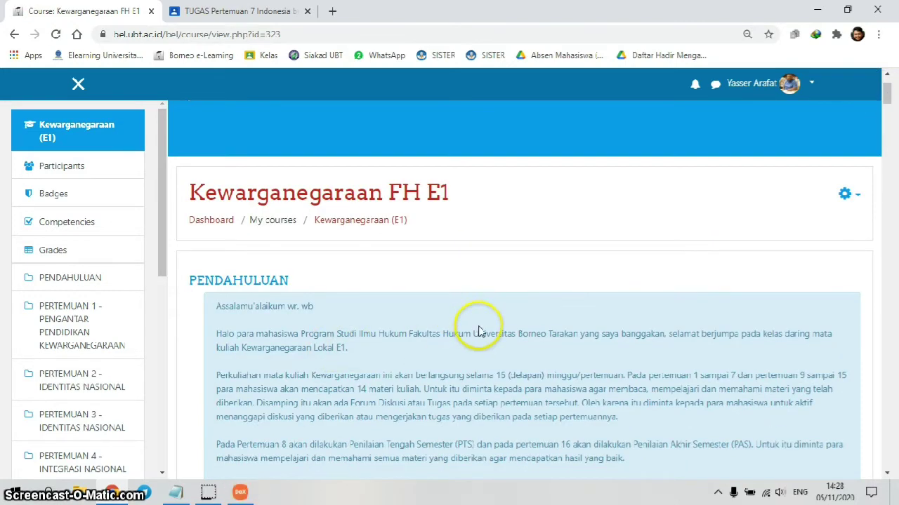
Review the course introduction, the RPS Kewarganegaraan document and the Pertemuan 1 attendance, videos and discussion.
scroll(509, 280, down, 2)
scroll(509, 280, down, 2)
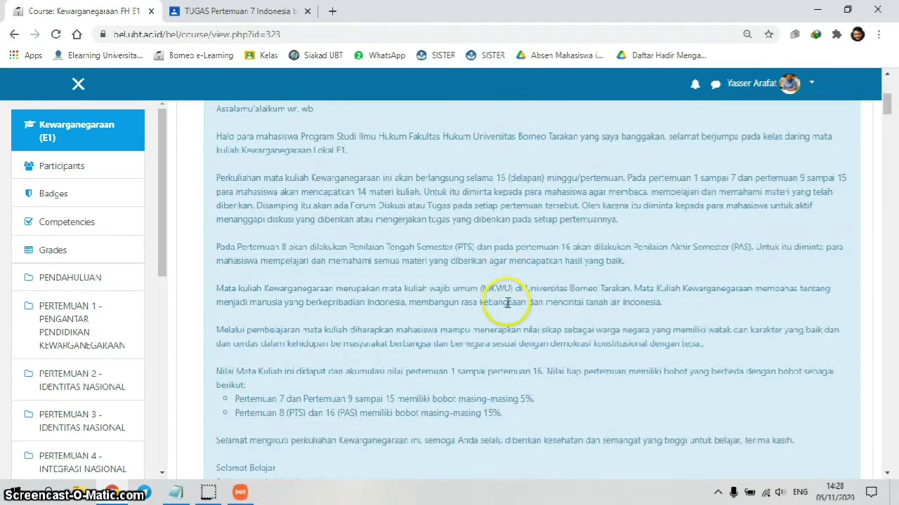
scroll(507, 302, down, 2)
scroll(507, 303, down, 4)
scroll(508, 302, down, 3)
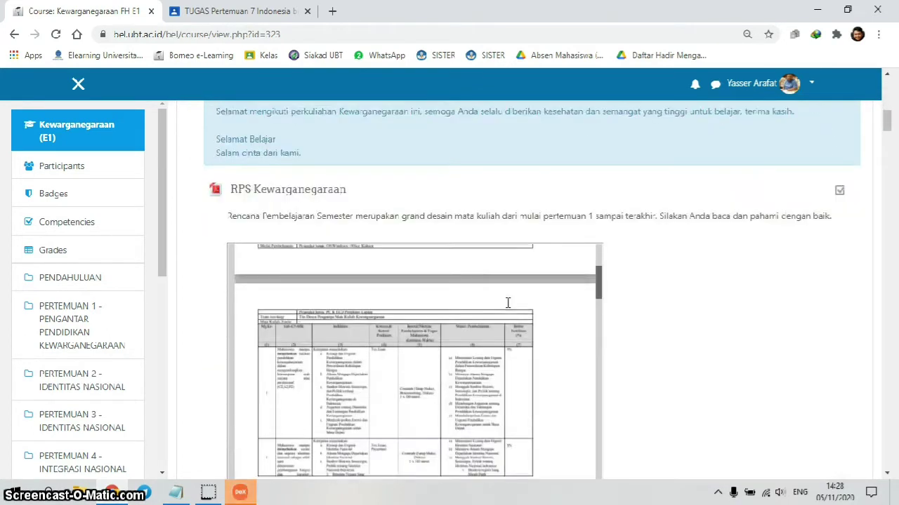
scroll(693, 311, down, 12)
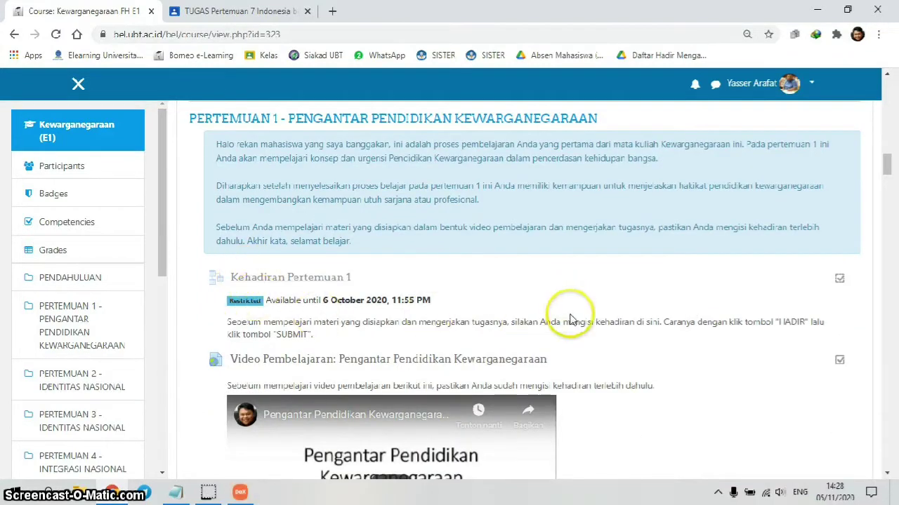
scroll(667, 322, down, 2)
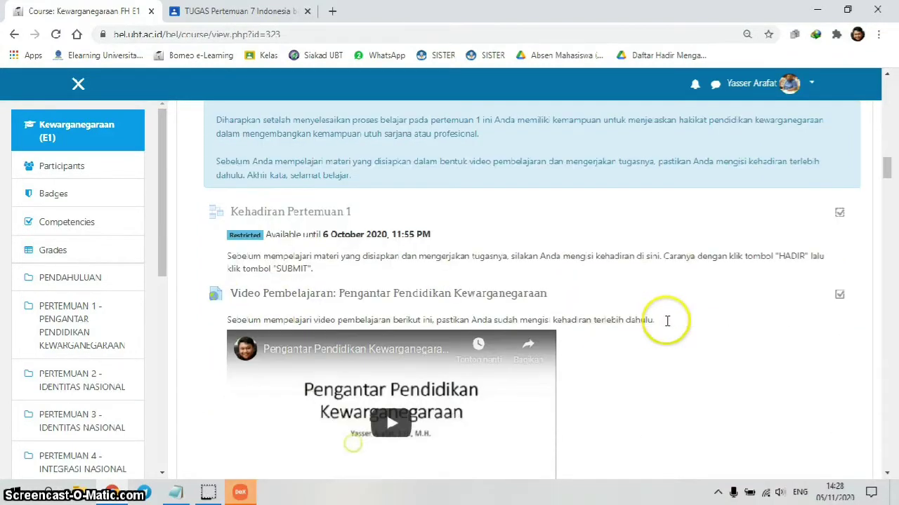
scroll(667, 326, down, 1)
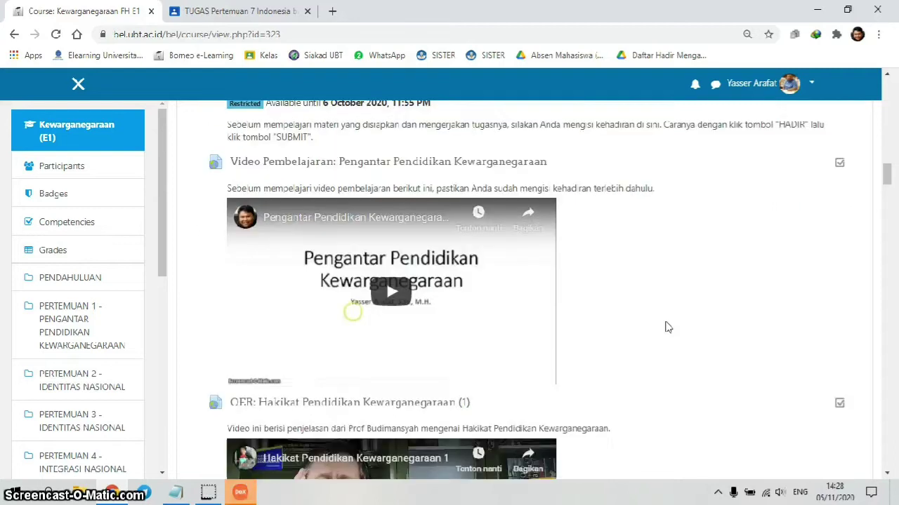
scroll(666, 325, up, 1)
double_click(251, 169)
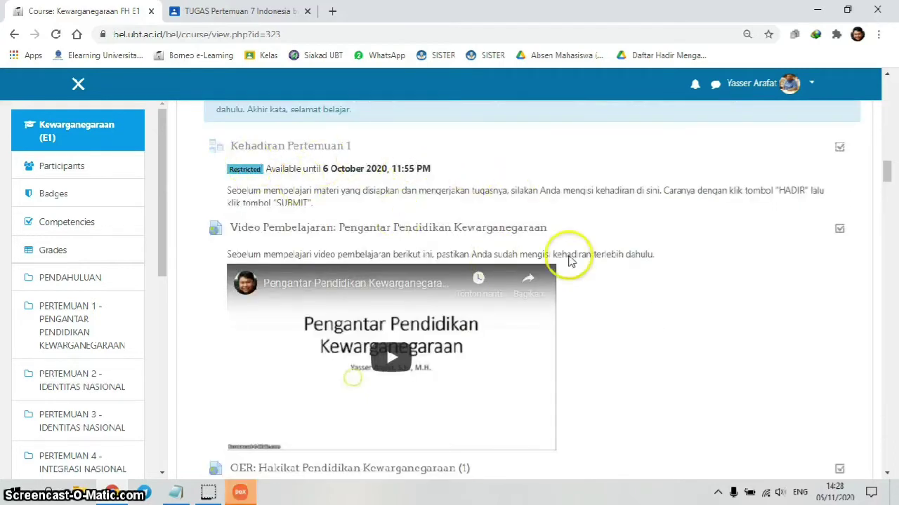
scroll(615, 325, down, 2)
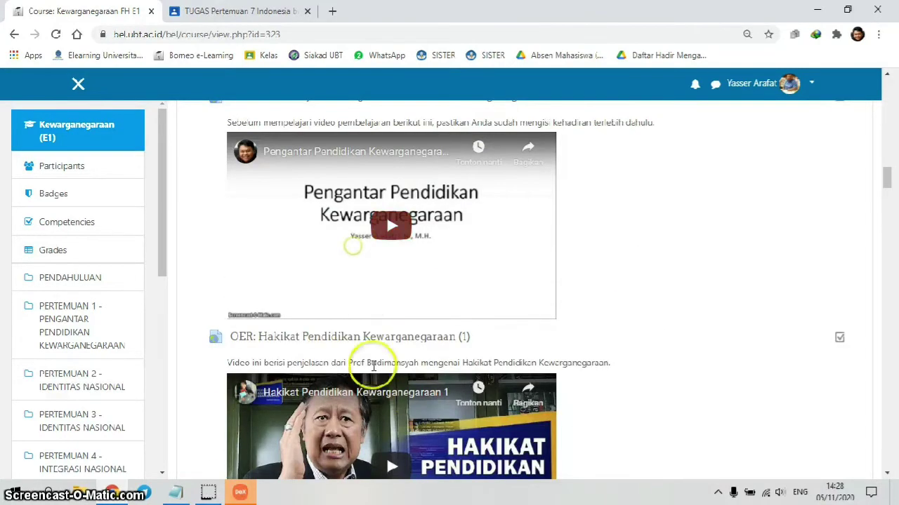
scroll(614, 365, down, 4)
scroll(614, 366, down, 4)
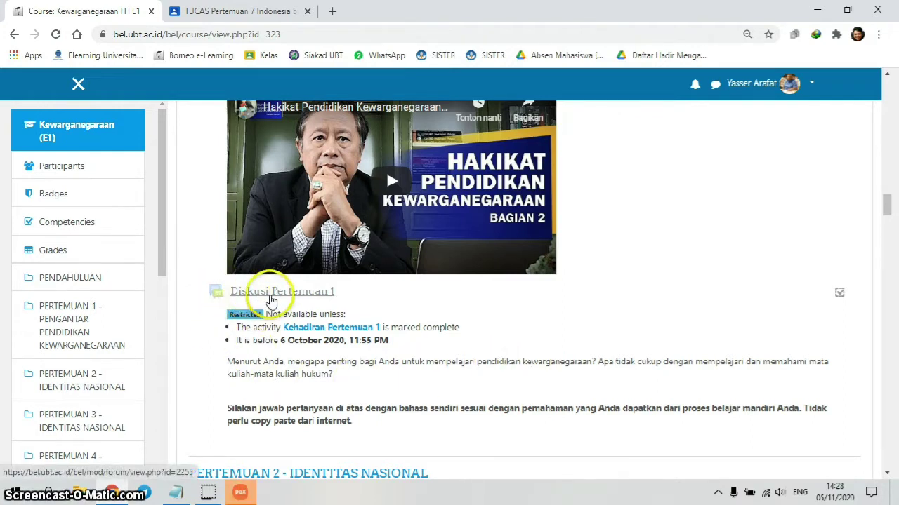
Examine the Pertemuan 2 attendance, video and assignment, and compare the assignment with the Diskusi Pertemuan 1 forum.
scroll(407, 401, down, 4)
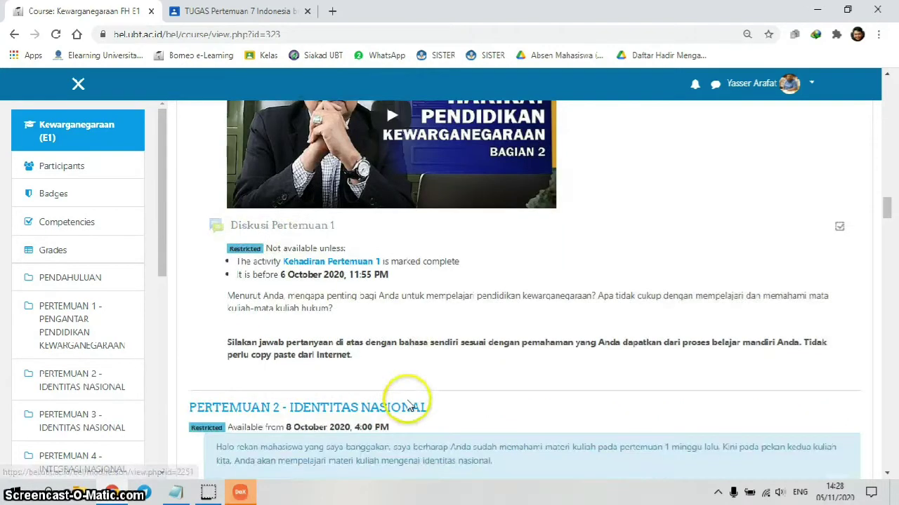
scroll(410, 405, down, 2)
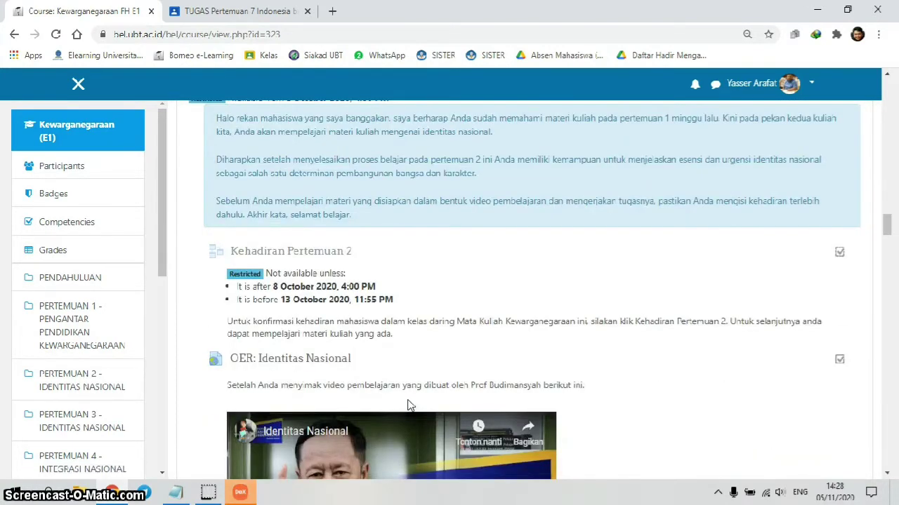
scroll(410, 406, down, 5)
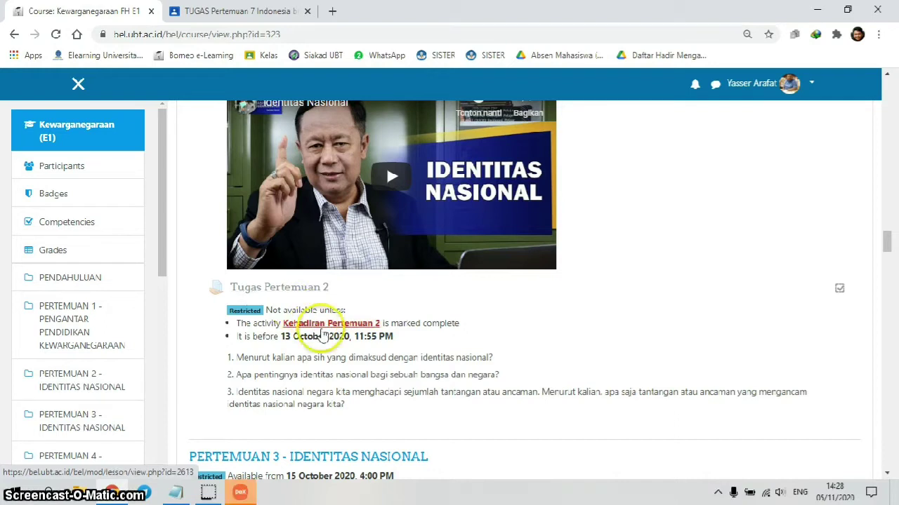
scroll(330, 336, up, 8)
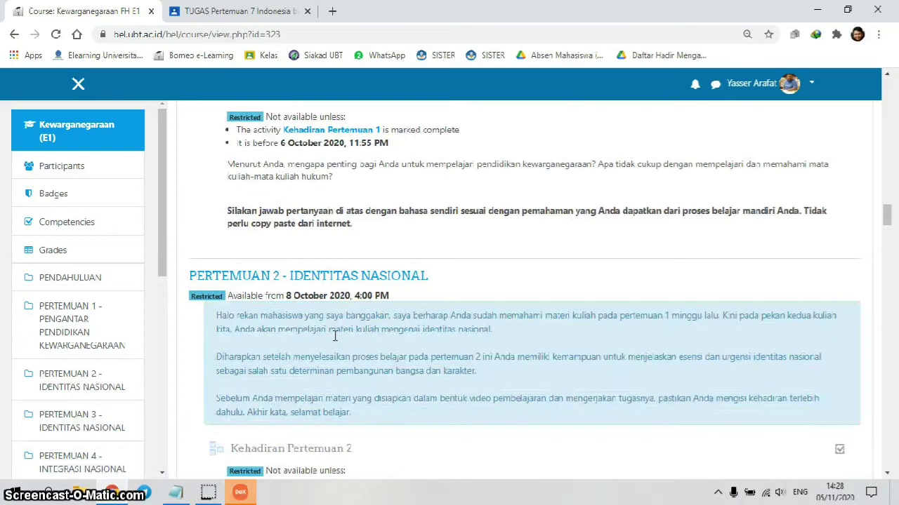
scroll(335, 337, up, 3)
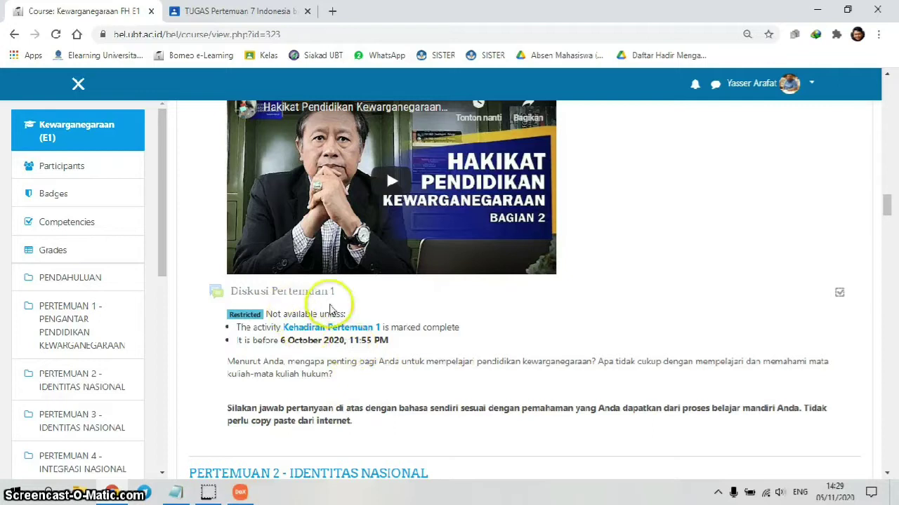
scroll(427, 356, down, 2)
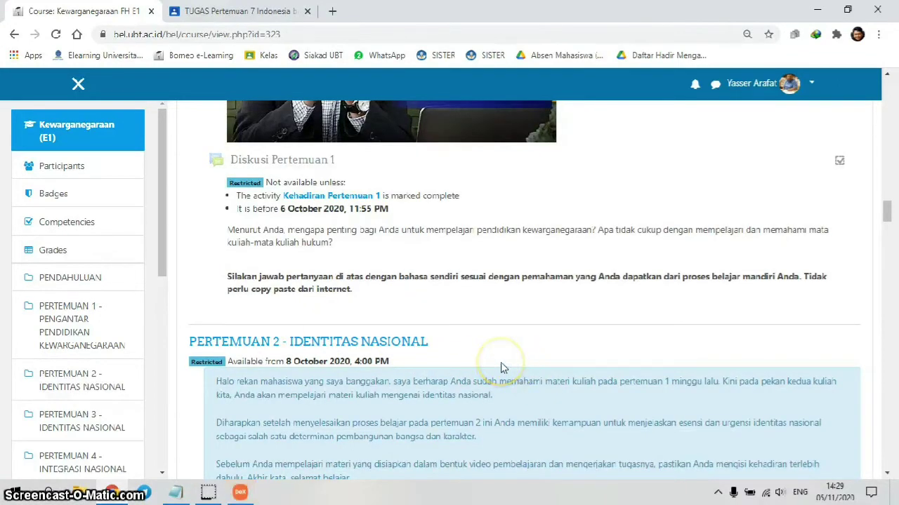
Look through the remaining course meetings up to the attendance and learning video in Pertemuan 6.
scroll(500, 365, down, 8)
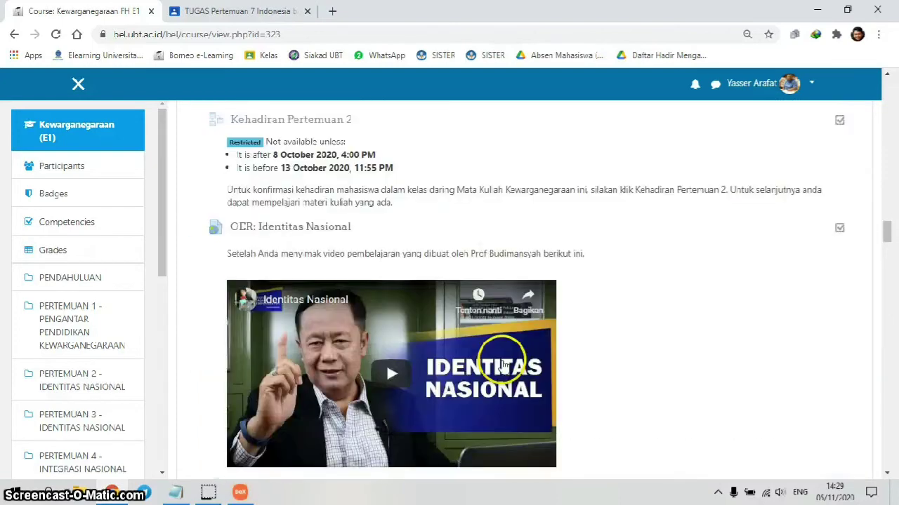
scroll(502, 365, down, 15)
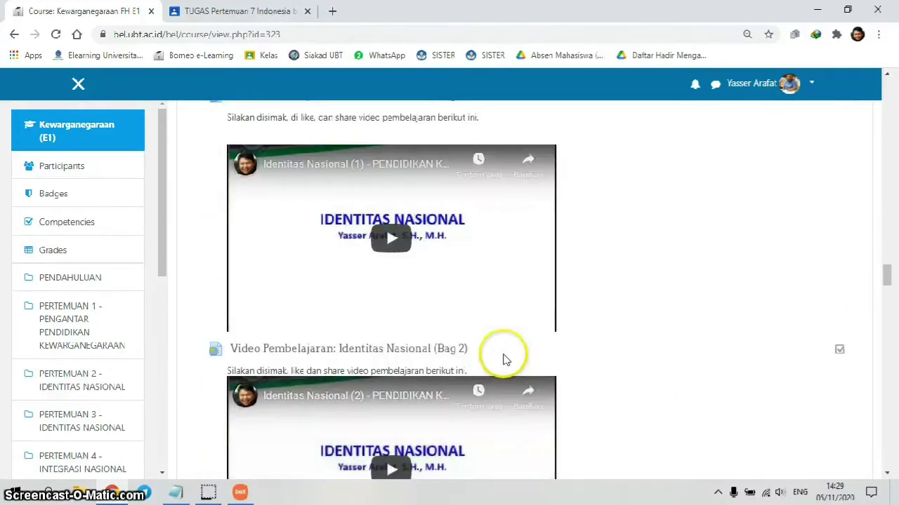
scroll(503, 359, down, 15)
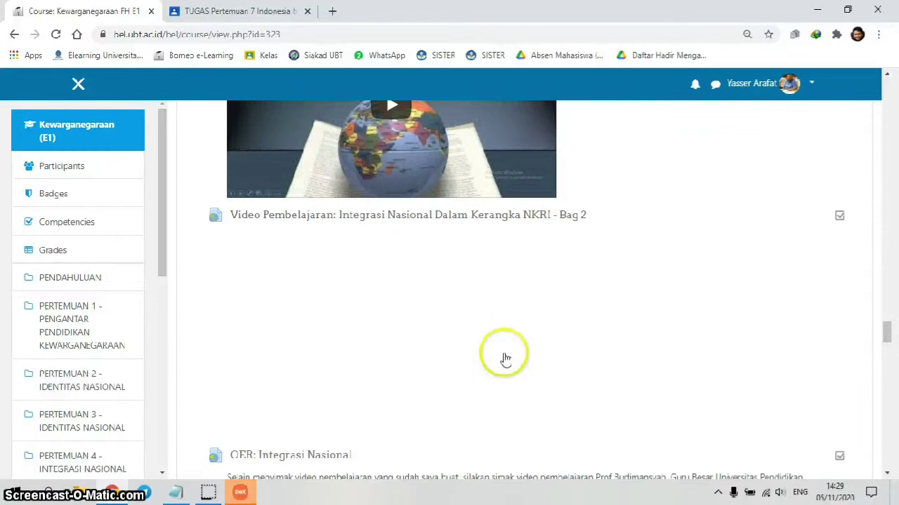
scroll(505, 358, down, 20)
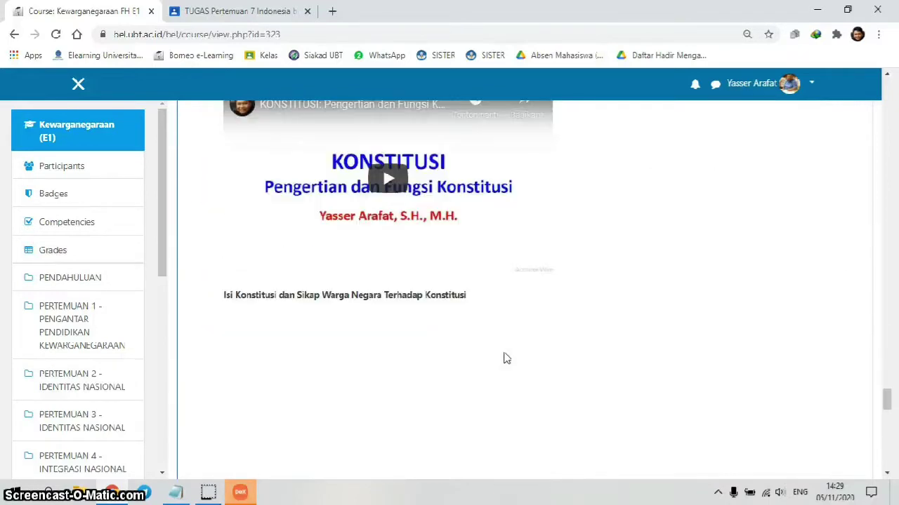
scroll(504, 359, down, 15)
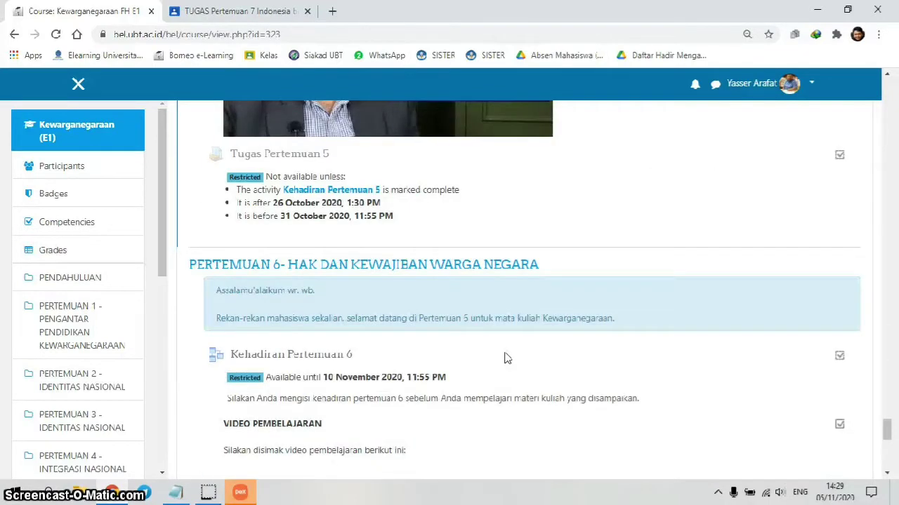
scroll(504, 358, down, 2)
click(628, 355)
scroll(627, 355, down, 5)
scroll(630, 356, up, 3)
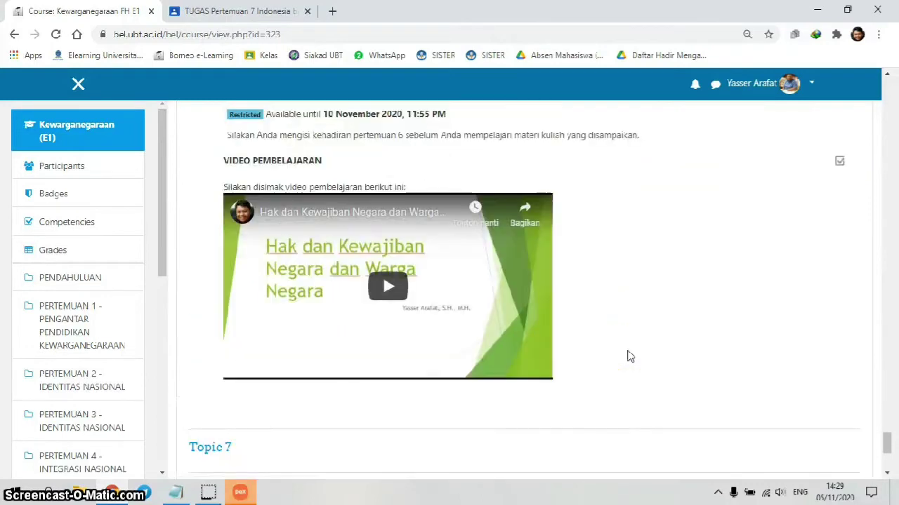
scroll(628, 357, up, 1)
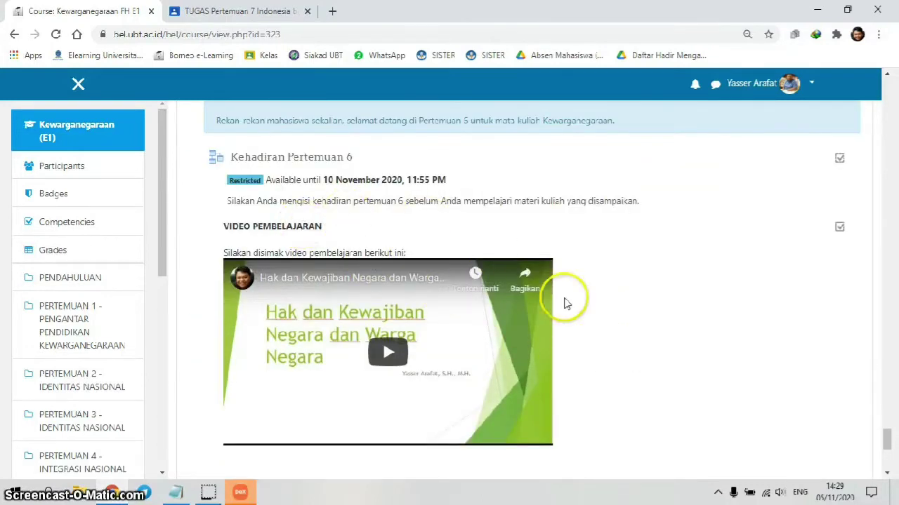
Turn on editing mode for the Kewarganegaraan FH E1 course.
click(890, 425)
drag(890, 423, 889, 90)
click(857, 286)
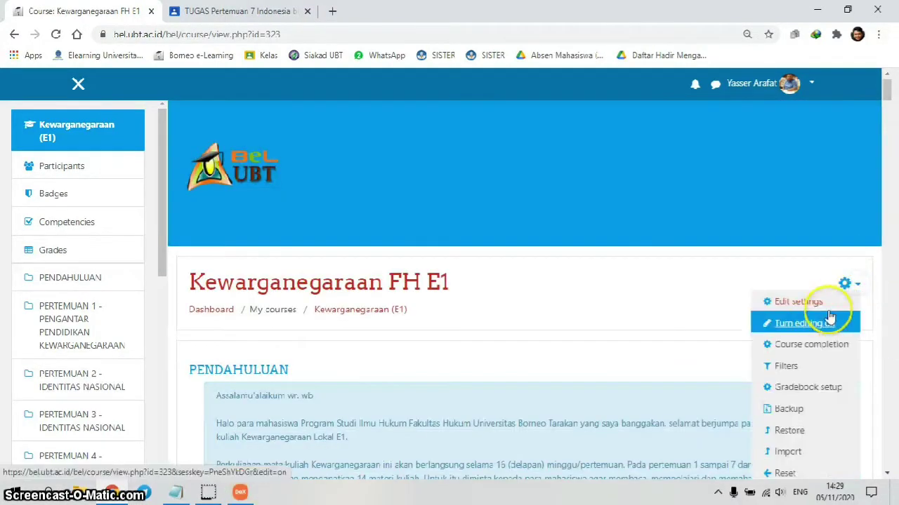
click(788, 326)
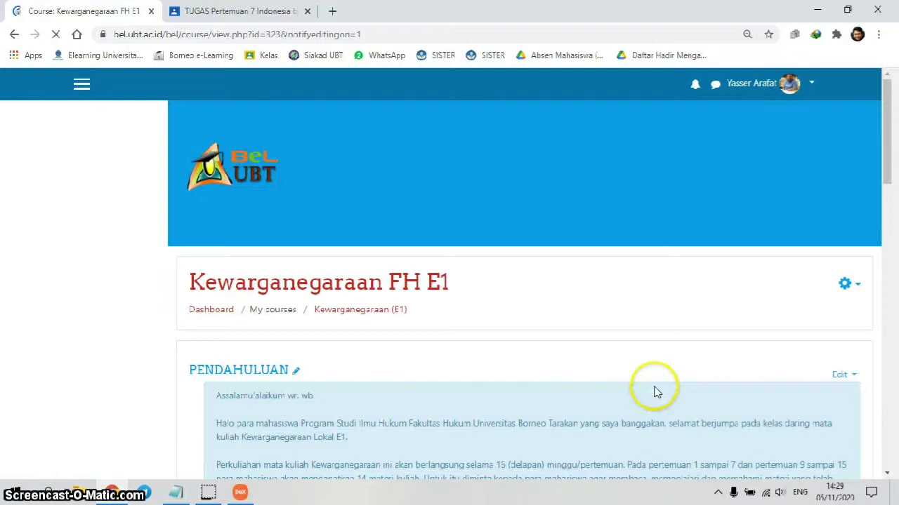
Add a new Forum activity to the section PERTEMUAN 6- HAK DAN KEWAJIBAN WARGA NEGARA.
drag(888, 112, 888, 385)
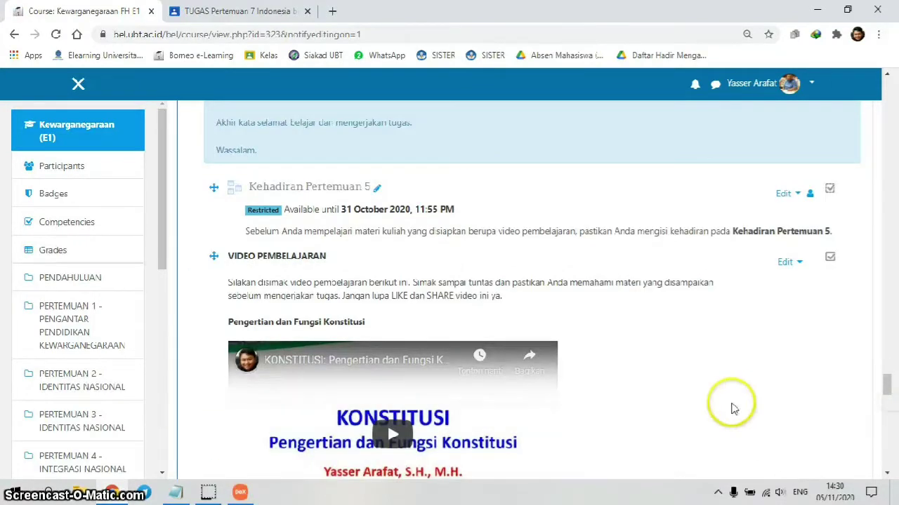
scroll(730, 407, down, 12)
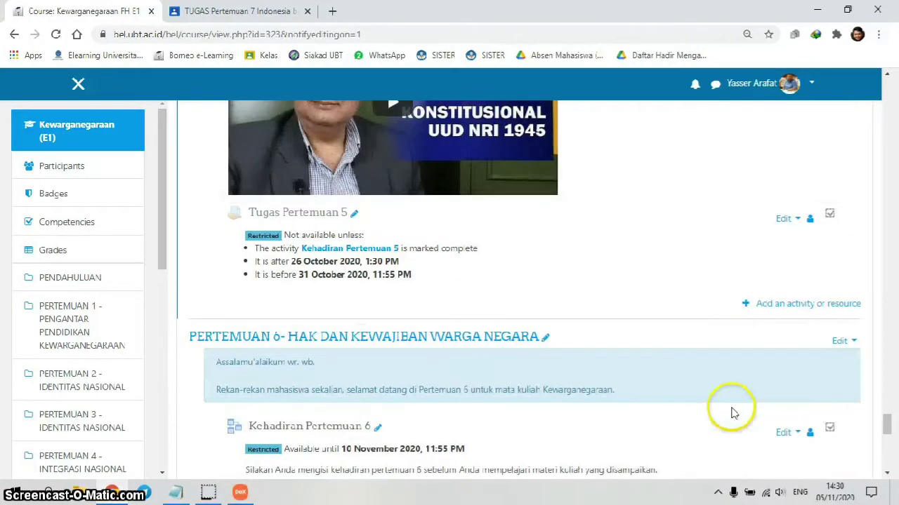
scroll(730, 413, down, 4)
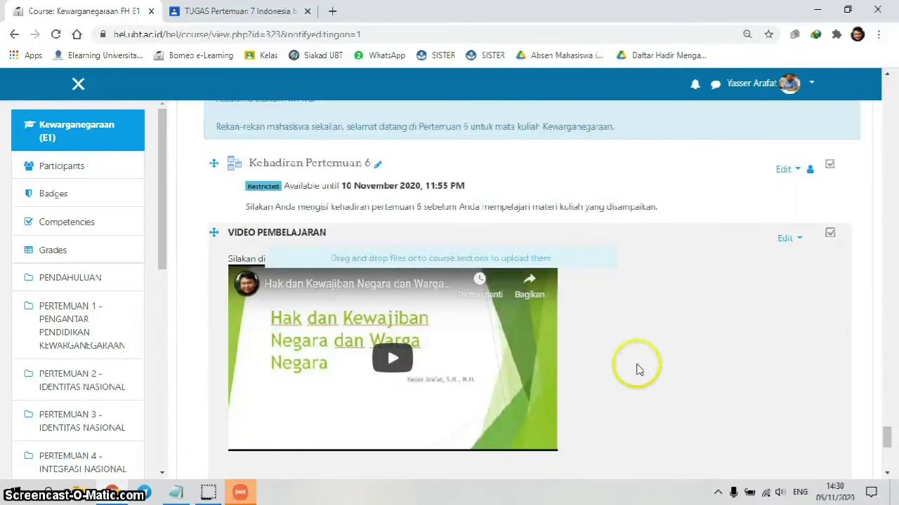
scroll(632, 372, down, 2)
scroll(631, 323, up, 1)
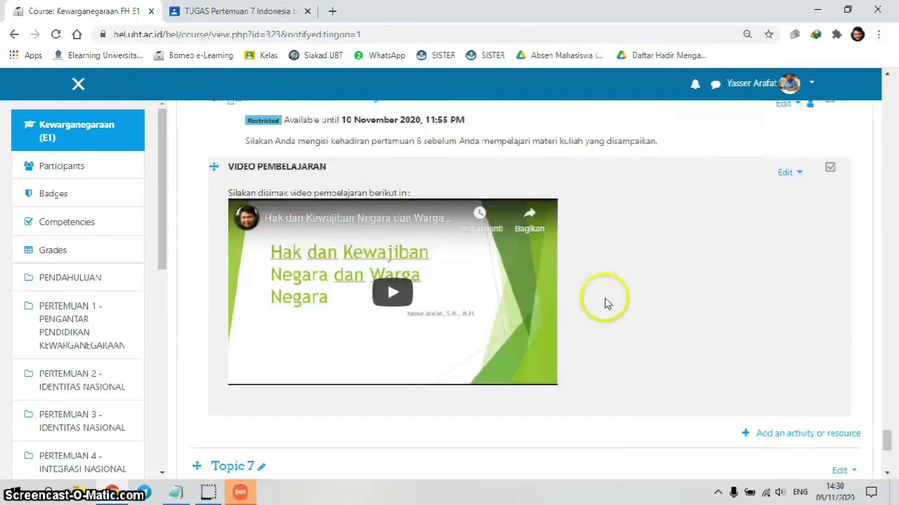
scroll(606, 301, up, 2)
scroll(606, 301, down, 2)
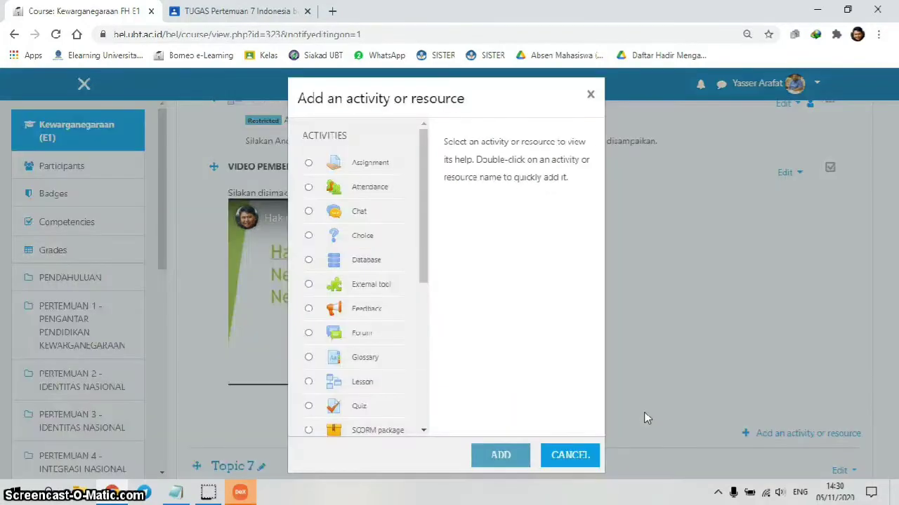
click(335, 167)
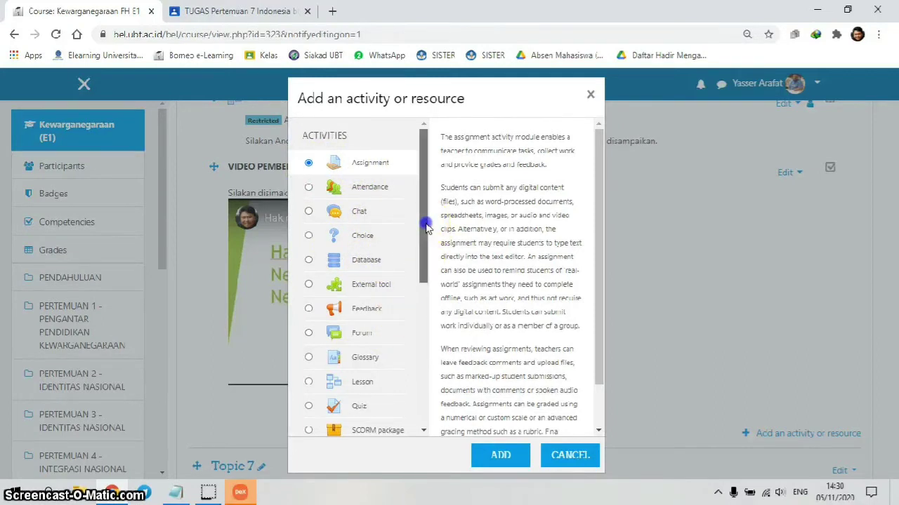
scroll(425, 238, down, 1)
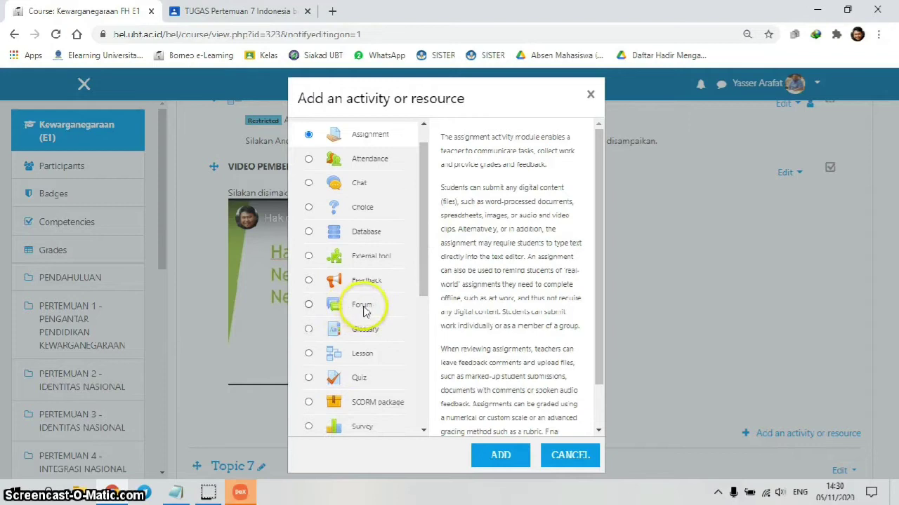
click(313, 310)
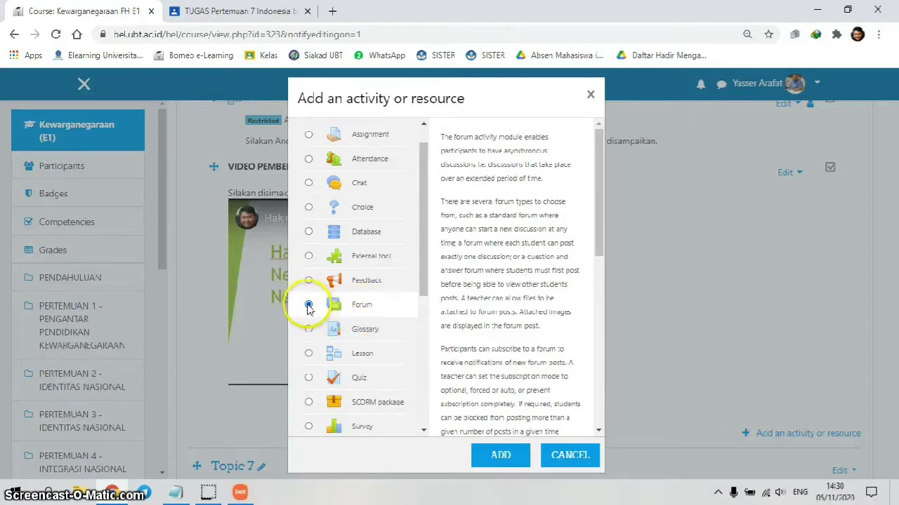
click(503, 456)
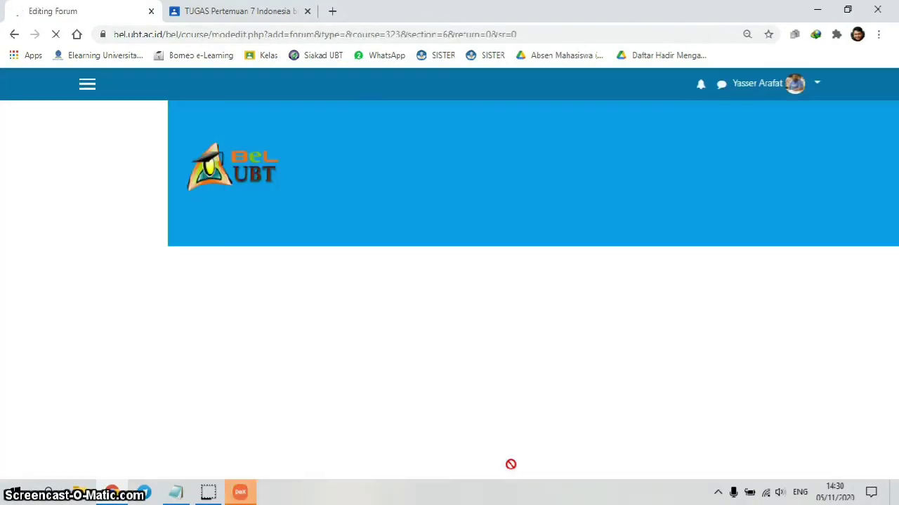
Name the new forum "Diskusi Pertemuan 6".
scroll(525, 428, down, 3)
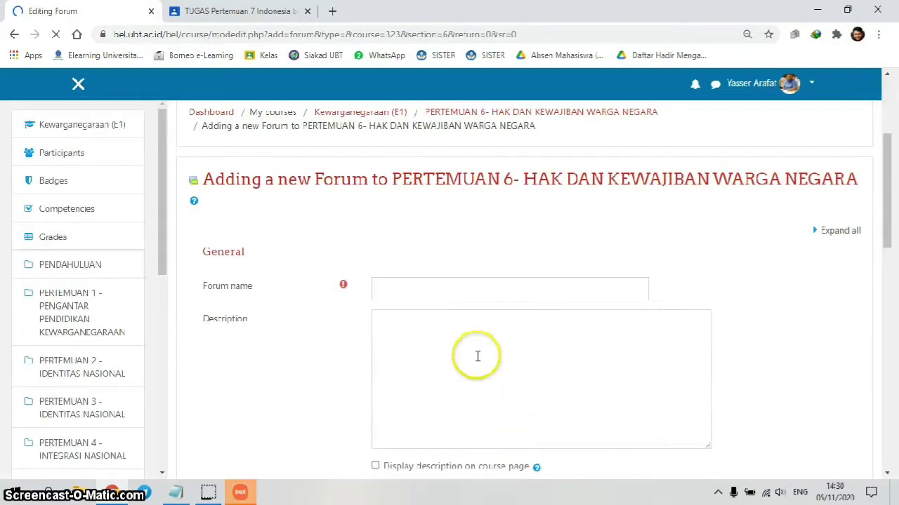
click(467, 289)
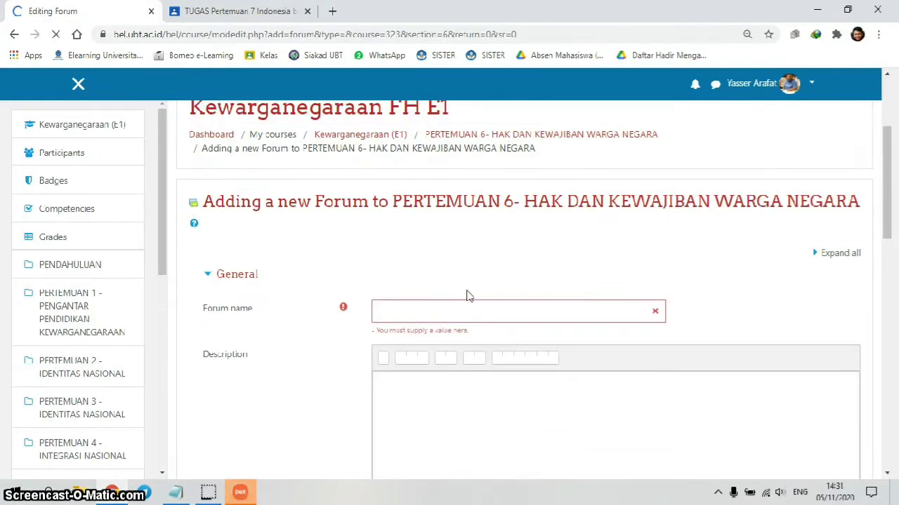
click(470, 313)
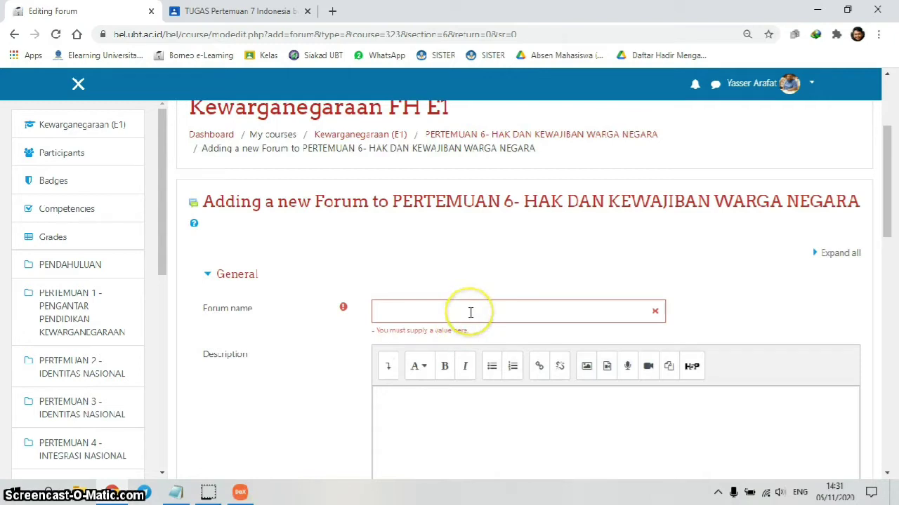
click(470, 313)
text(Diskusi Pertemuan 6)
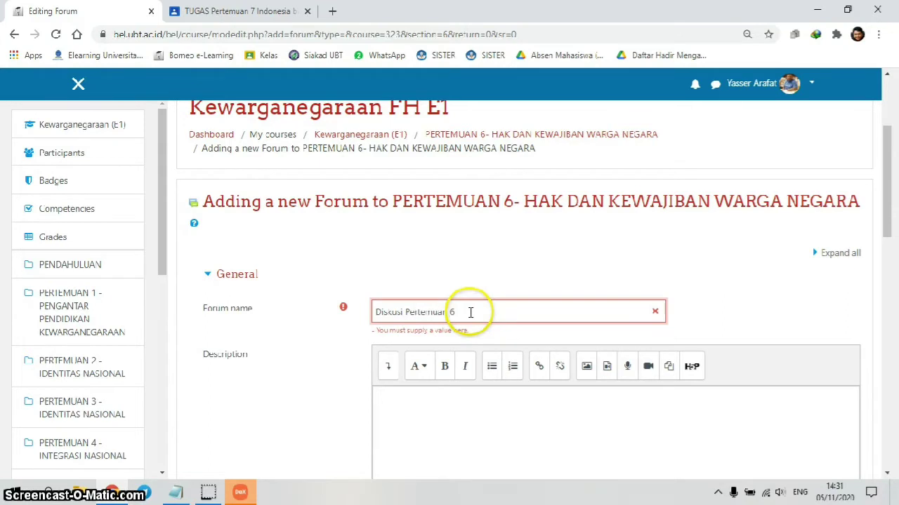
Enter the forum description beginning "Indonesia bukanlah negara yang menganut paham liberal" and ending "disertai dengan contoh!", and enable displaying it on the course page.
scroll(482, 337, down, 2)
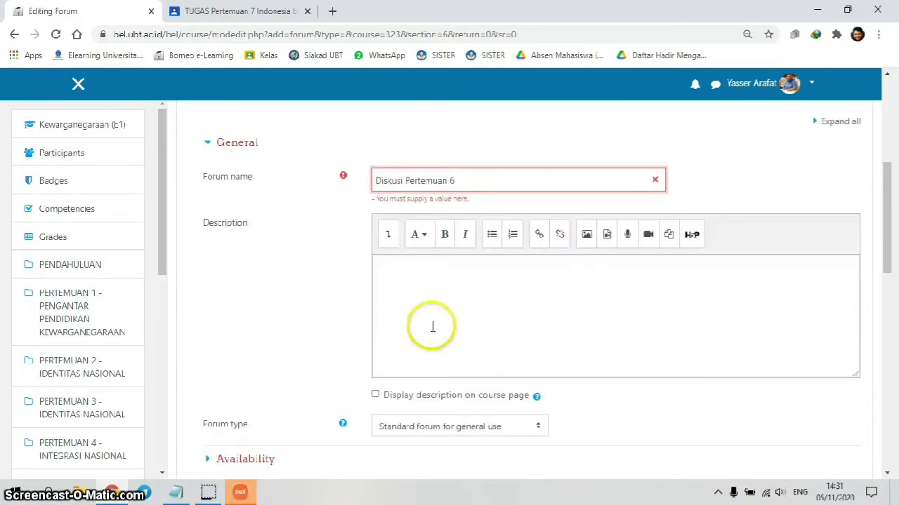
click(443, 286)
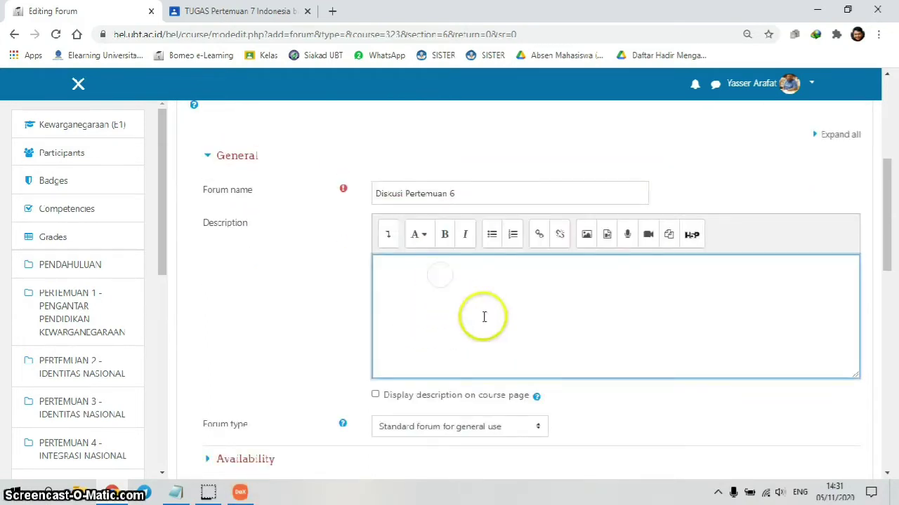
text(Indonesia bukanlah negara yang menganut paham liberal yang menjunjung tinggi kebebasan individu untuk melakukan apa yang menjadi hak asasinya. Indonesia adalah negara yang menjunjung tinggi keseimbangan hak dan kewajiban. Uraikan pendapat Anda mengenai hal itu disertai dengan contoh!)
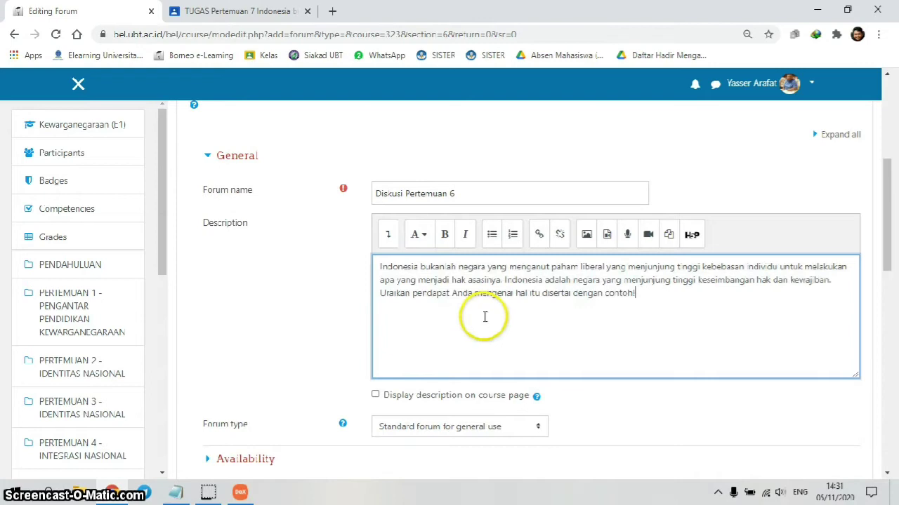
drag(409, 267, 637, 268)
click(655, 307)
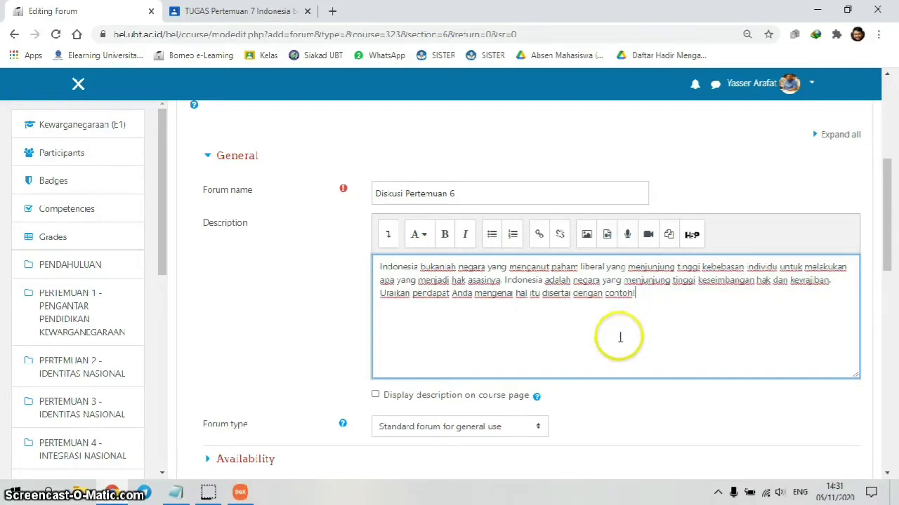
scroll(449, 395, down, 2)
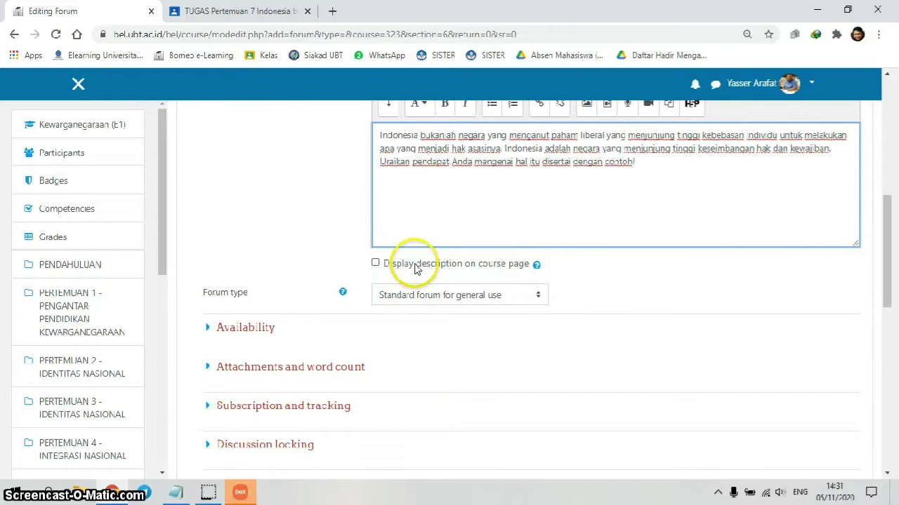
click(375, 264)
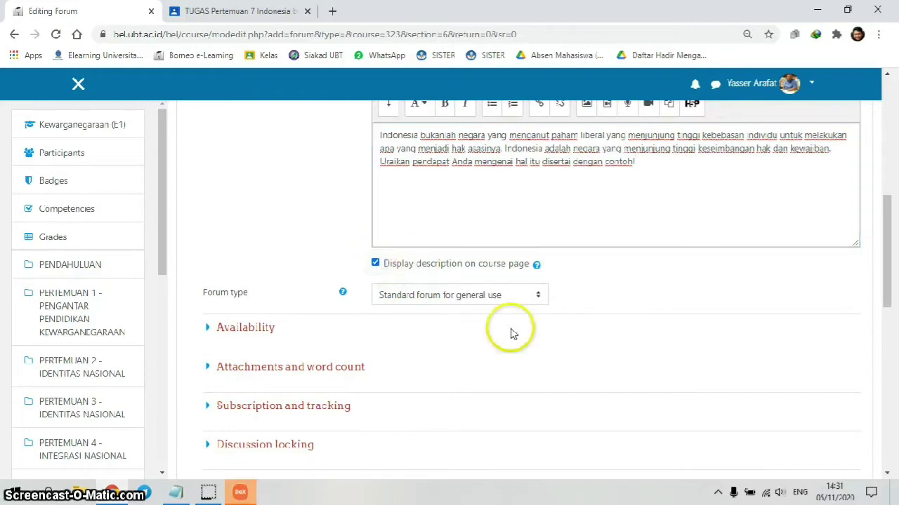
Set the aggregate type in the forum's Ratings settings to Maximum rating.
scroll(511, 334, down, 2)
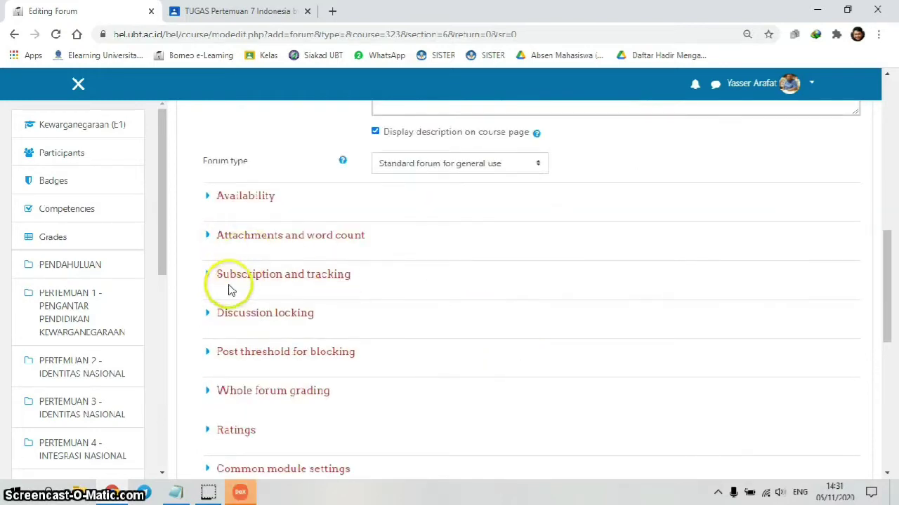
scroll(470, 389, down, 1)
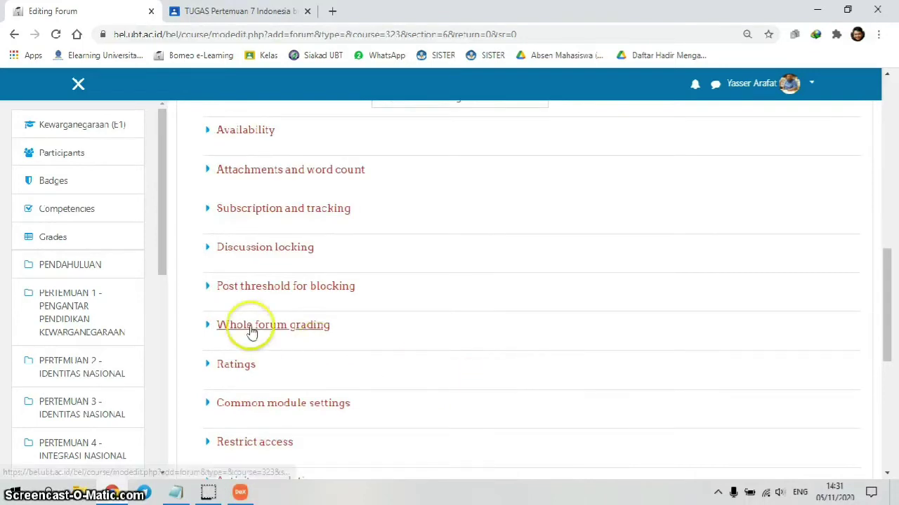
click(208, 370)
scroll(609, 390, down, 1)
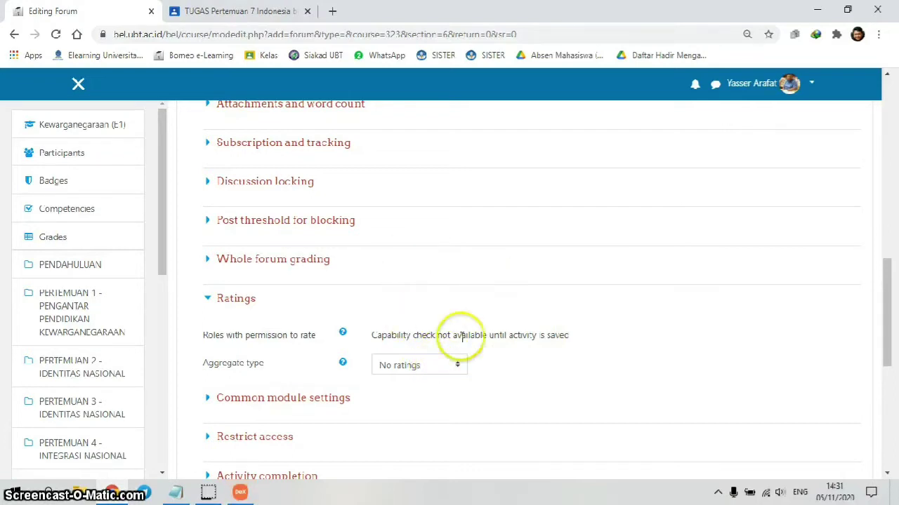
click(209, 300)
click(209, 300)
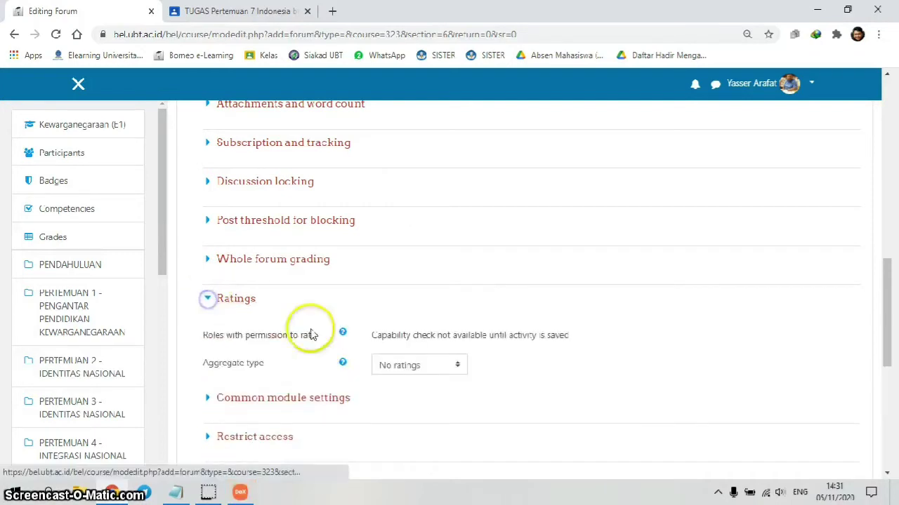
click(433, 370)
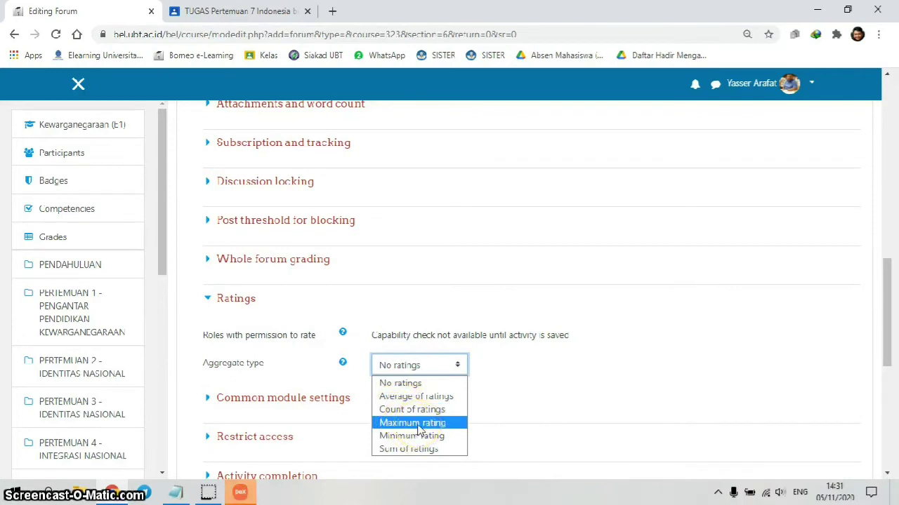
click(420, 425)
scroll(490, 419, down, 1)
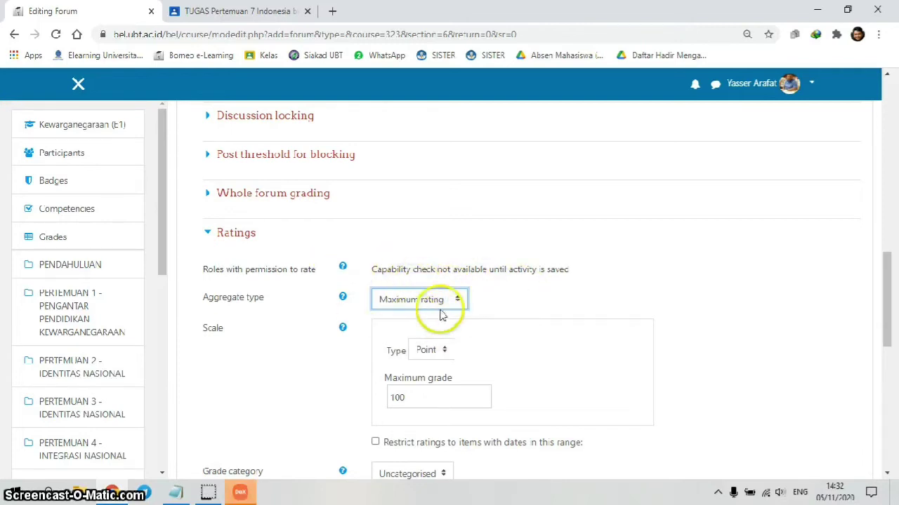
scroll(505, 288, down, 1)
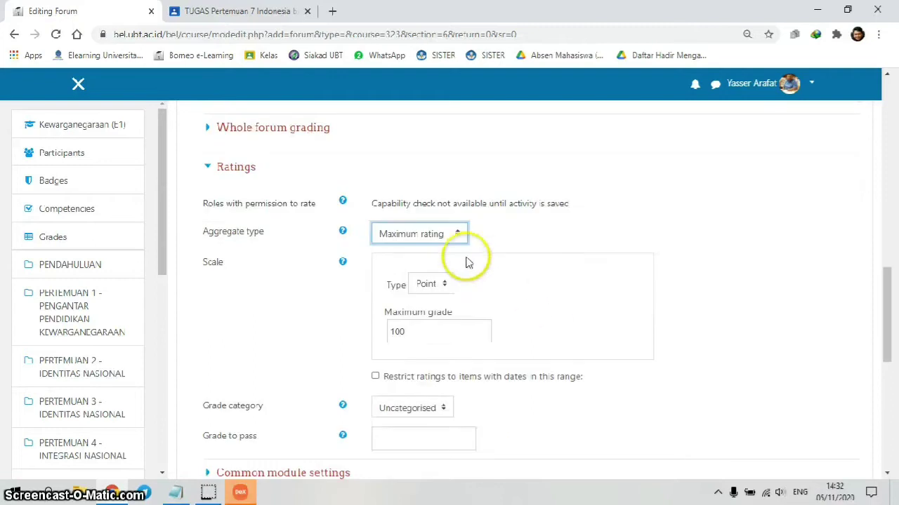
click(445, 241)
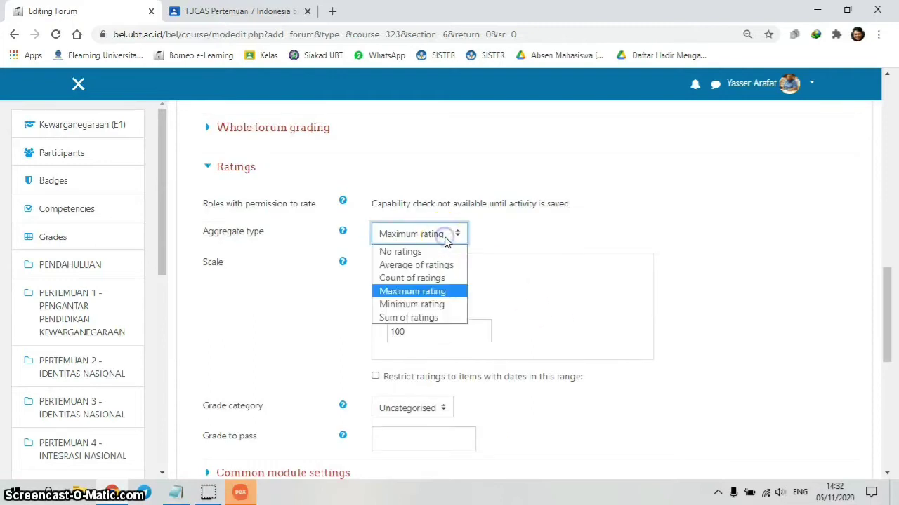
click(430, 296)
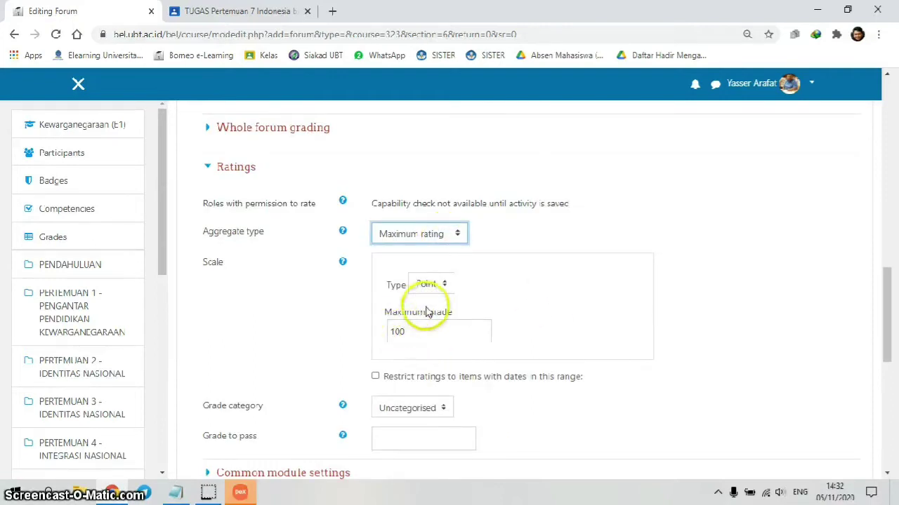
Expand the forum's Restrict access settings.
scroll(569, 344, down, 1)
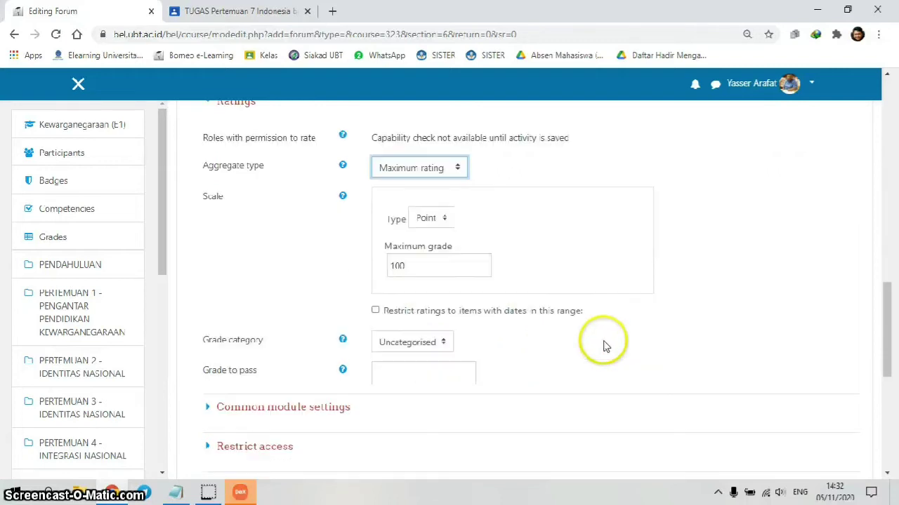
scroll(555, 335, down, 2)
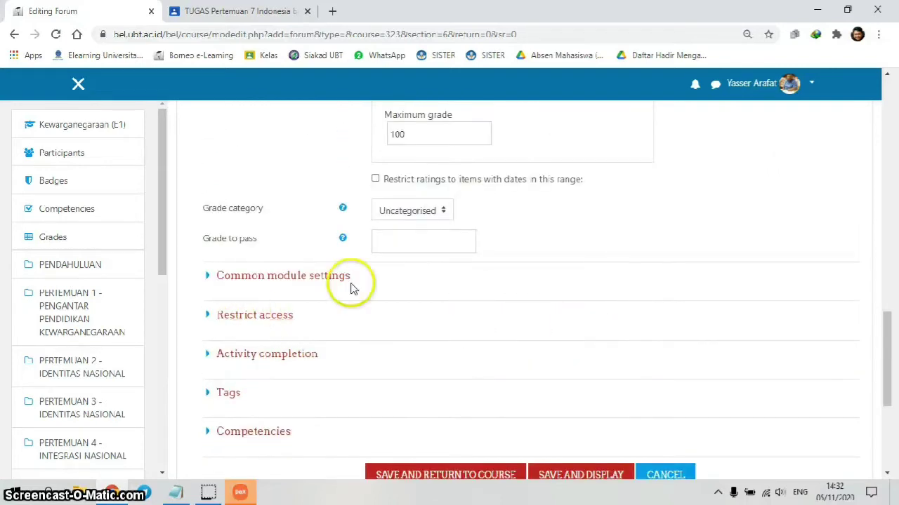
click(208, 316)
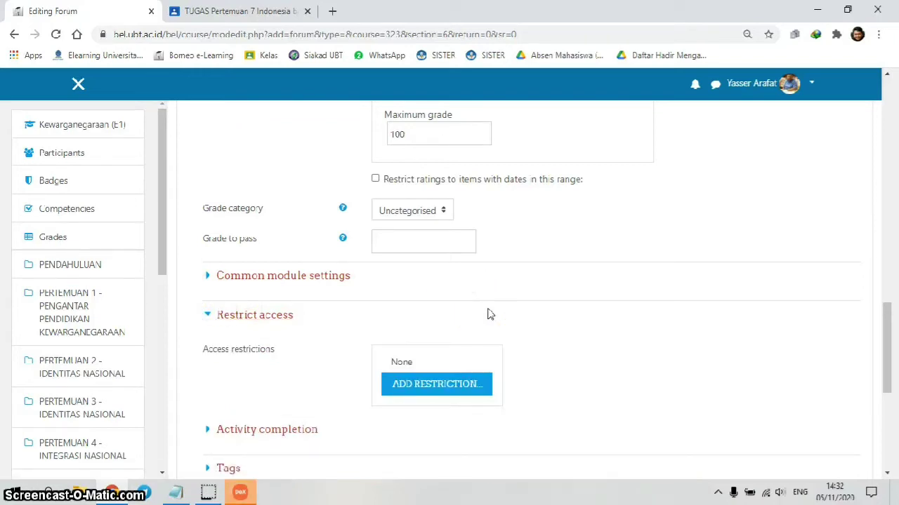
click(457, 386)
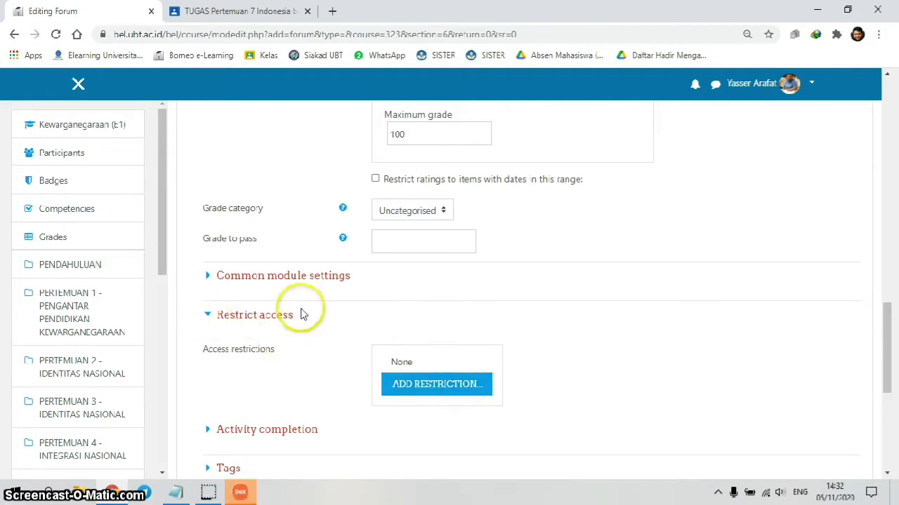
click(431, 389)
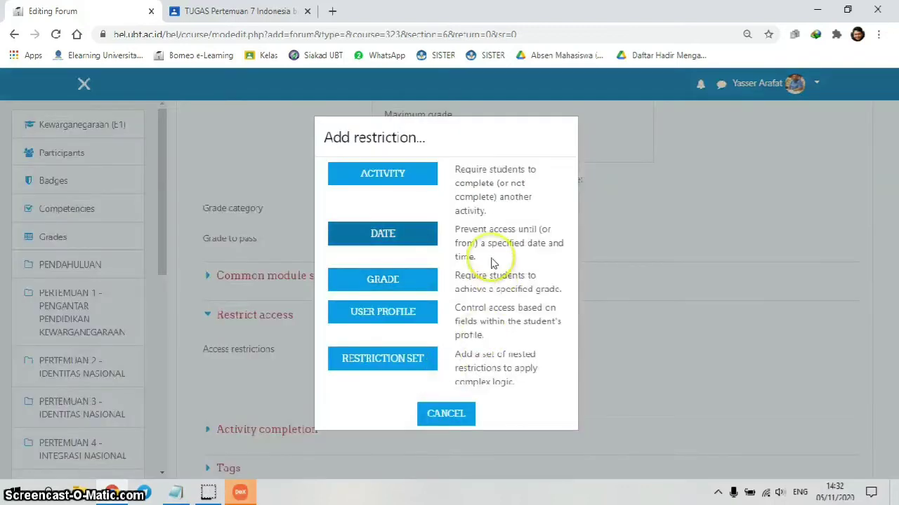
click(456, 414)
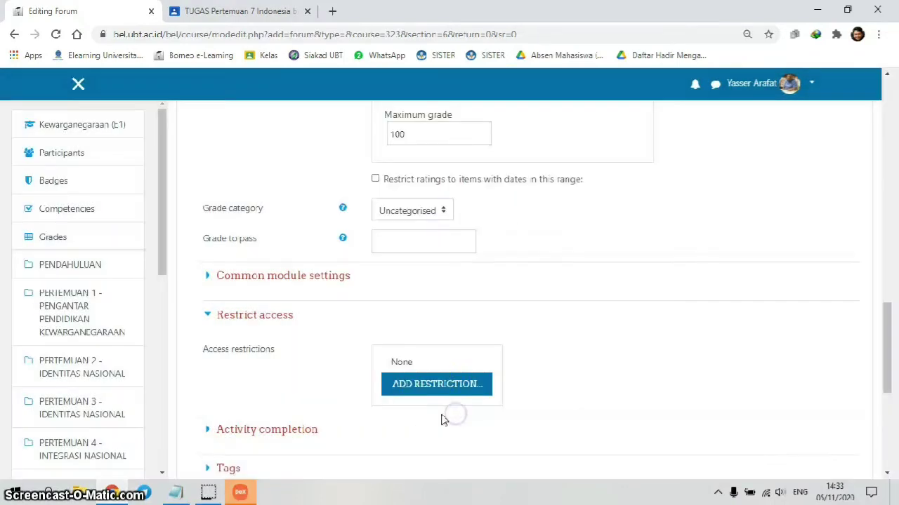
Add an activity completion restriction requiring Kehadiran Pertemuan 6 to be marked complete before students can access the forum.
click(428, 388)
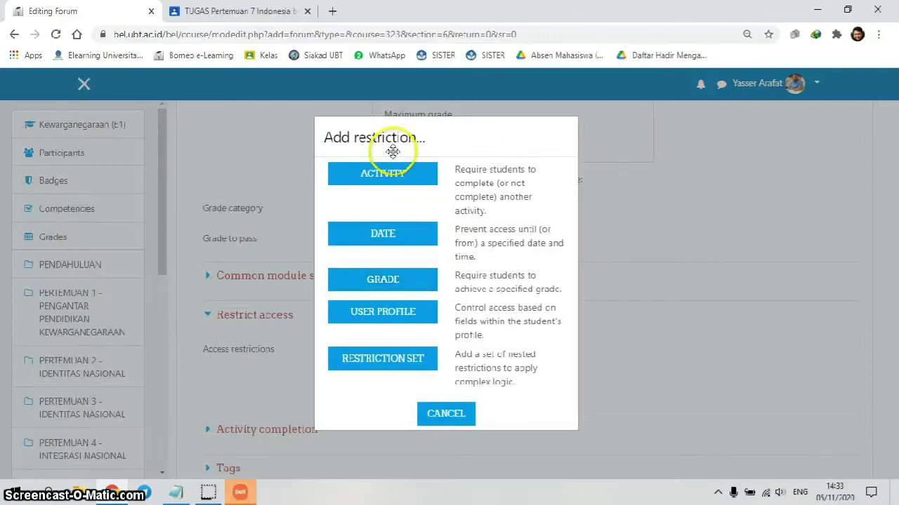
click(384, 184)
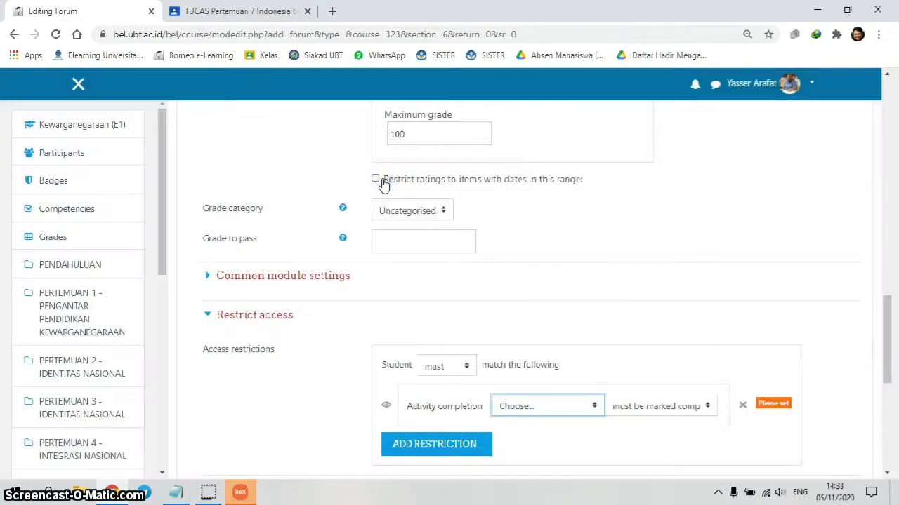
scroll(744, 342, down, 1)
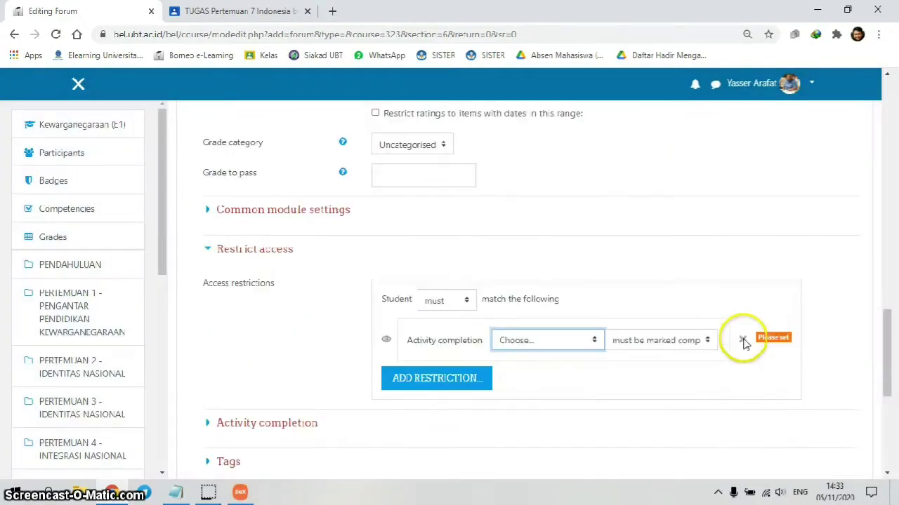
click(561, 343)
scroll(585, 295, down, 2)
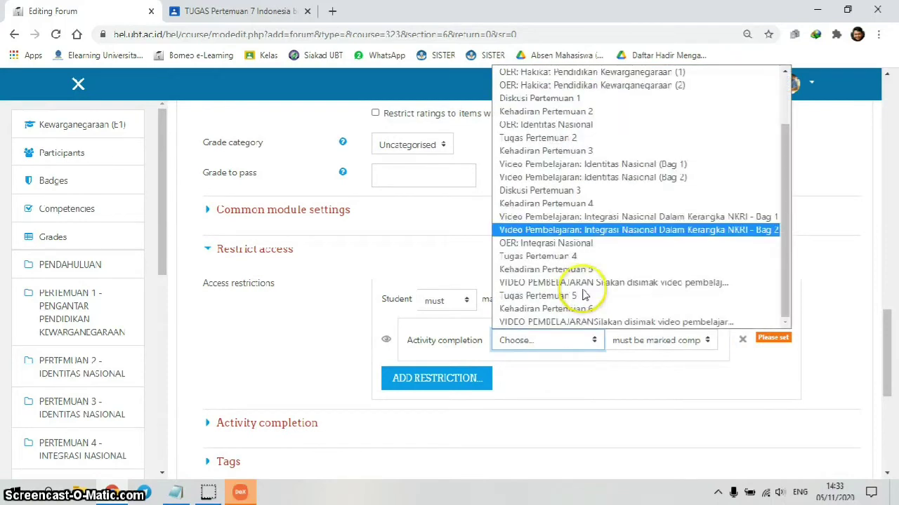
click(574, 309)
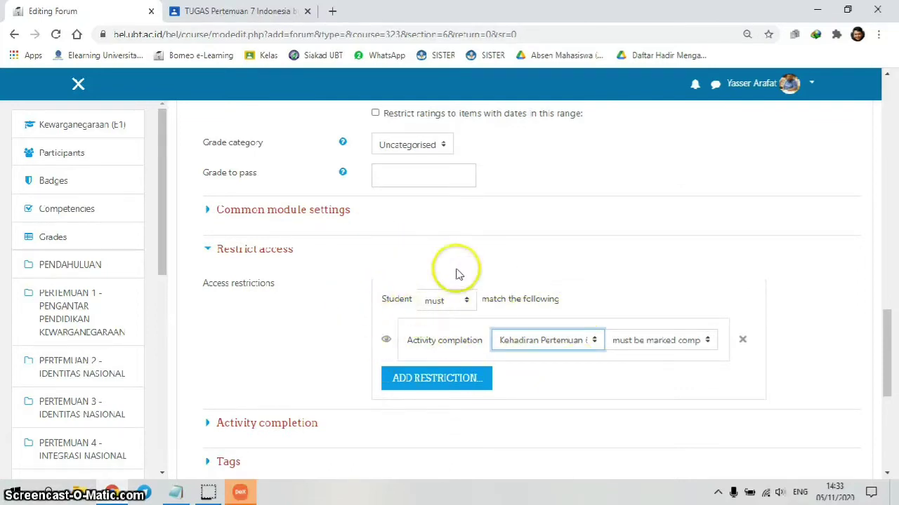
click(538, 343)
click(548, 323)
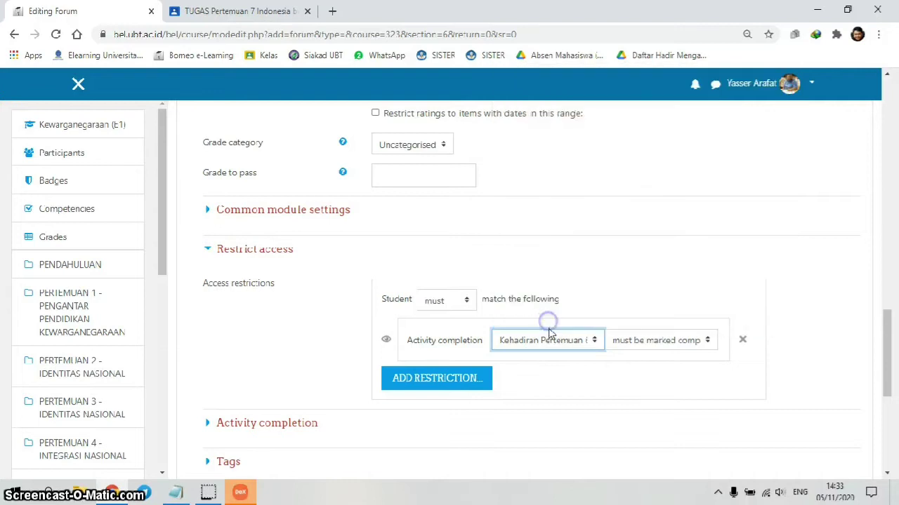
click(543, 341)
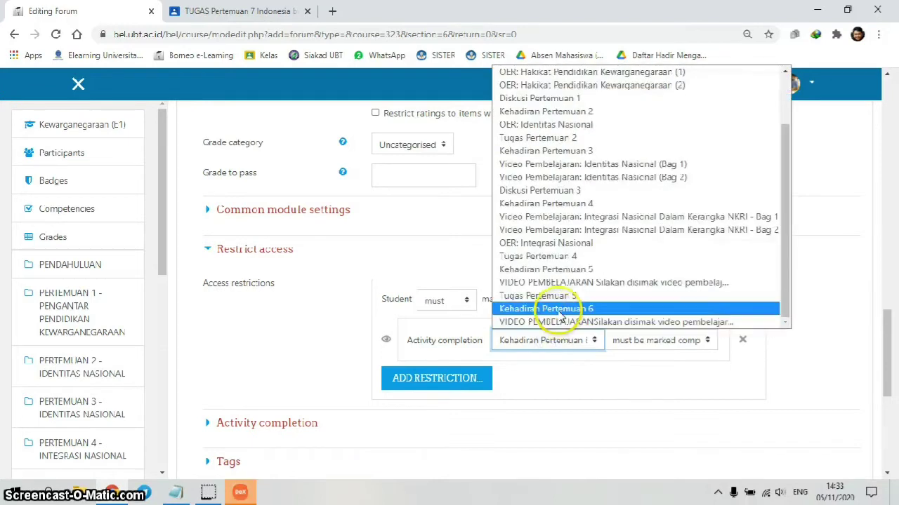
click(560, 313)
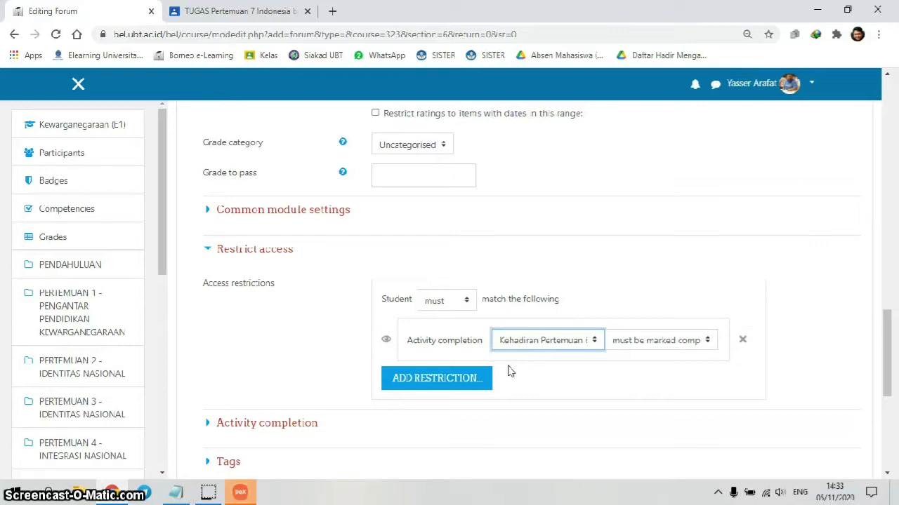
Add a date restriction to the forum alongside the activity completion condition.
click(442, 367)
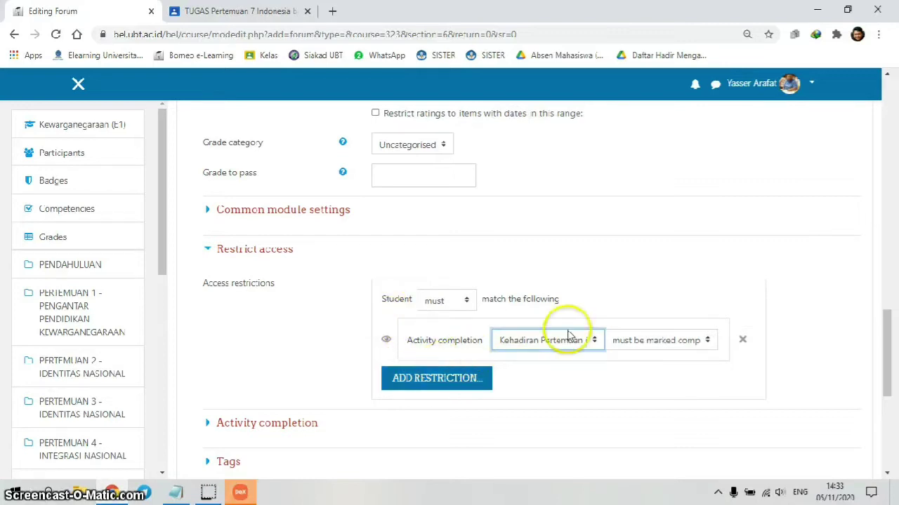
click(438, 377)
click(393, 236)
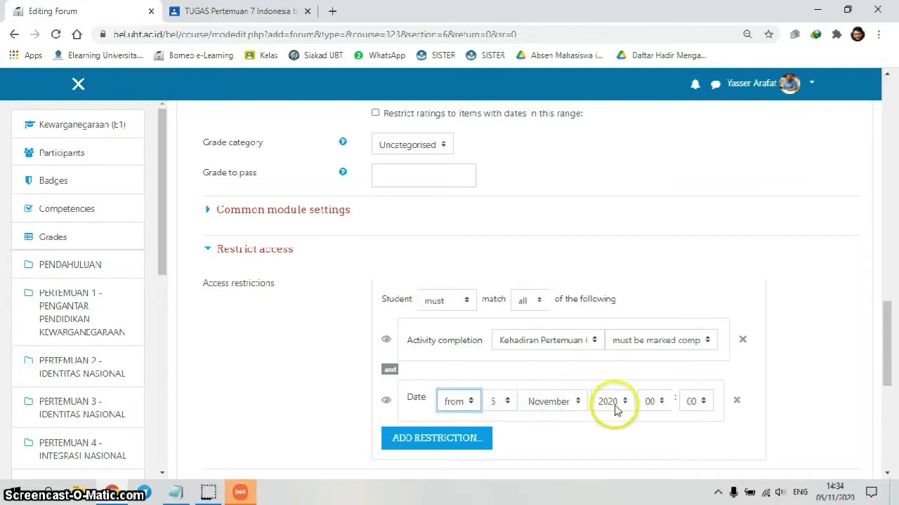
Set the time of the forum's "from" date restriction on 5 November 2020 to 16:30.
click(652, 402)
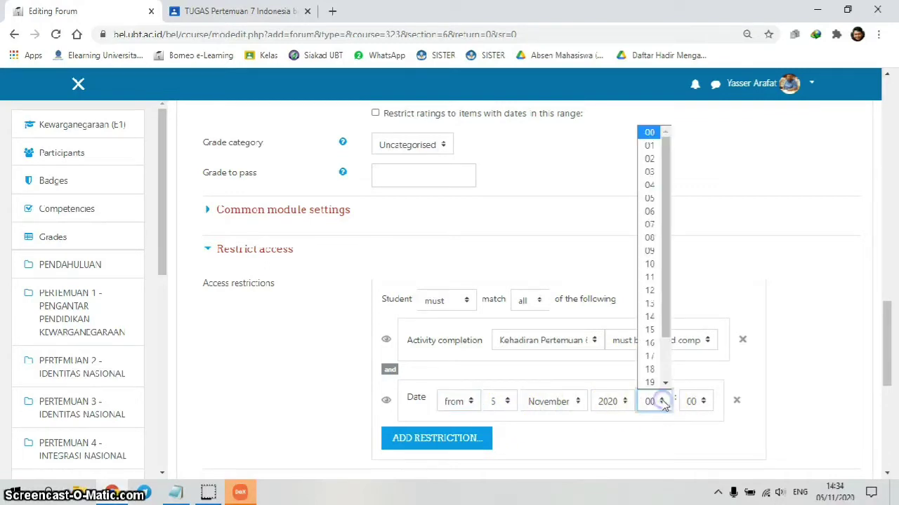
click(650, 344)
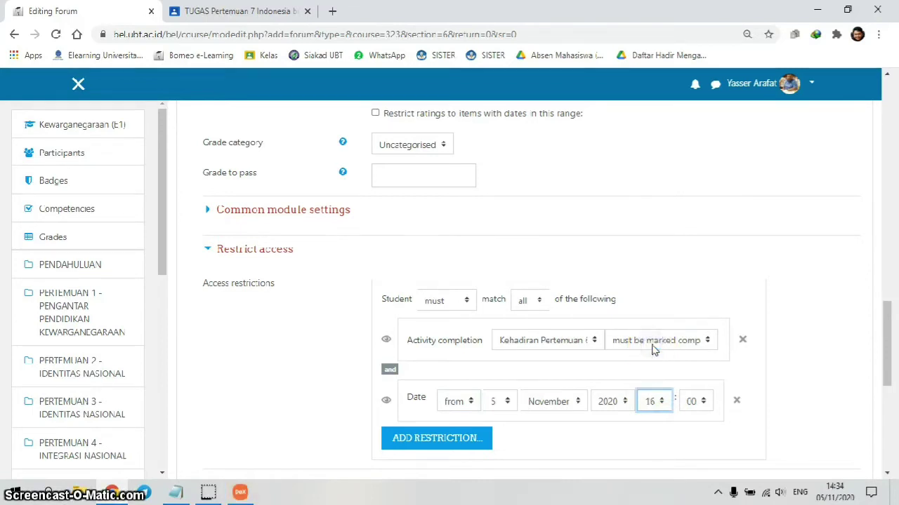
click(700, 403)
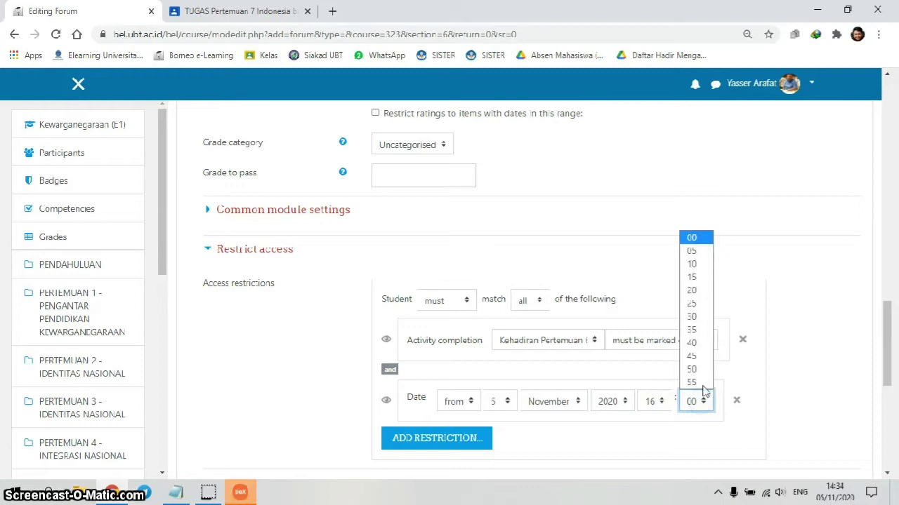
click(705, 323)
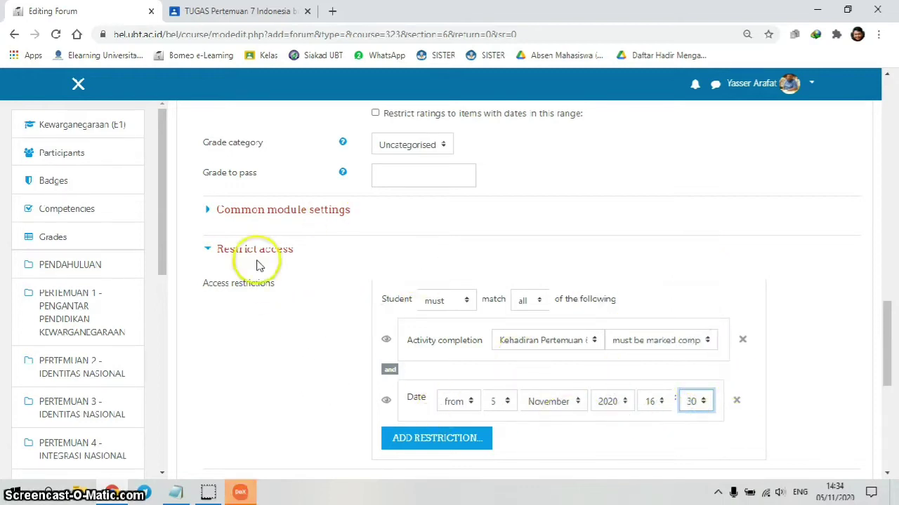
Add a second date restriction to the forum, setting it to "until" with day 10 of November 2020.
scroll(764, 335, down, 2)
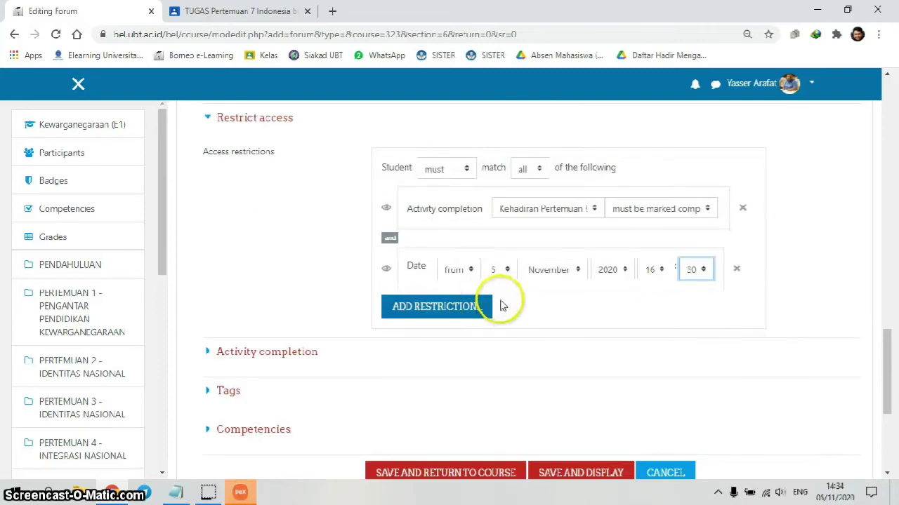
click(463, 307)
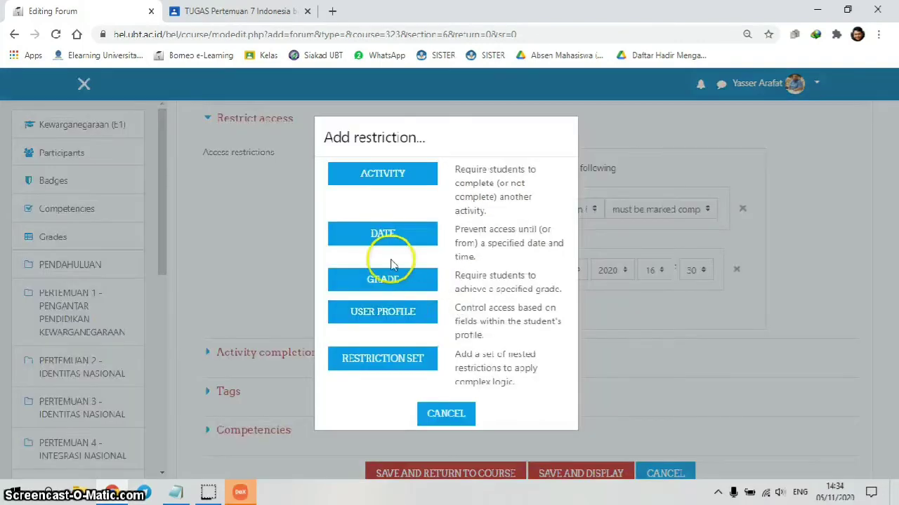
click(400, 236)
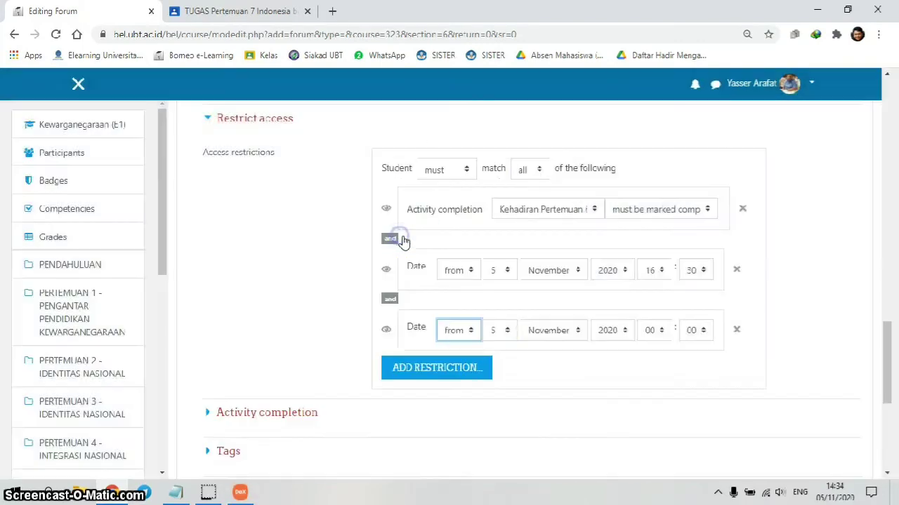
click(462, 334)
click(462, 363)
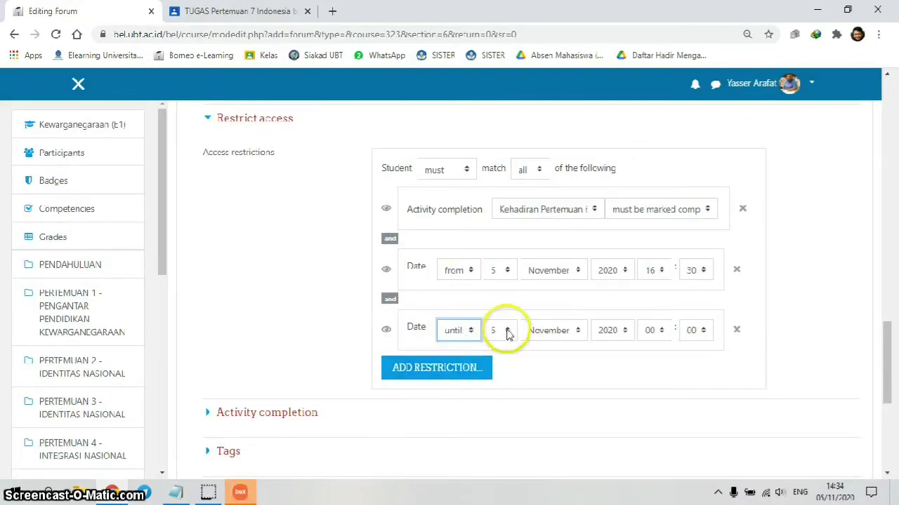
click(507, 332)
click(497, 181)
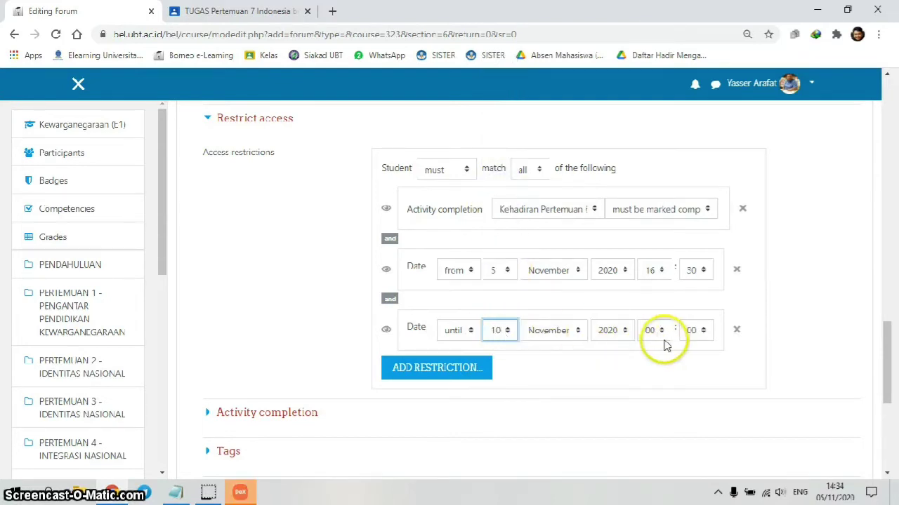
Set the time of the forum's "until" date restriction to 23:55.
click(660, 334)
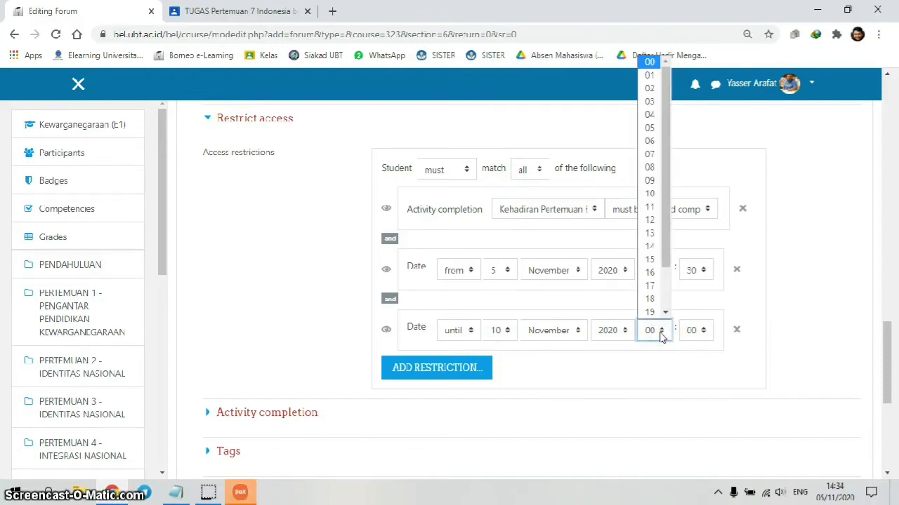
scroll(662, 308, down, 1)
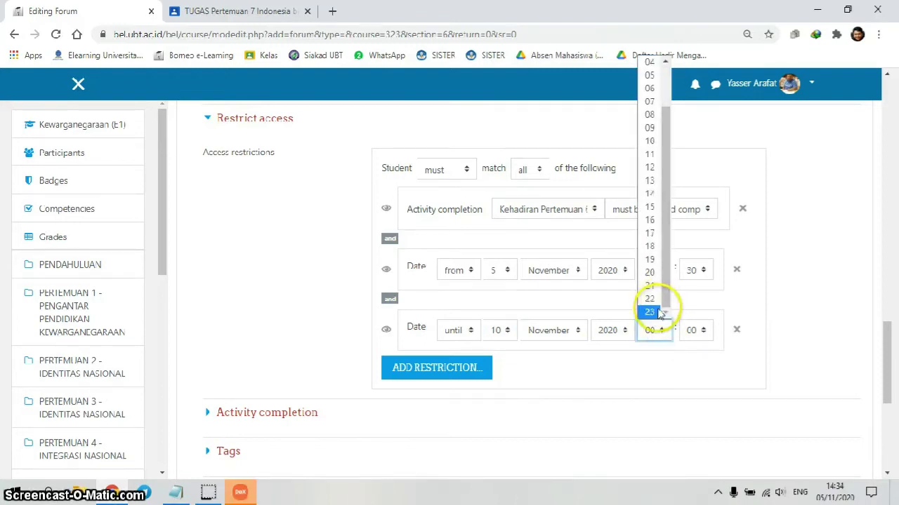
click(650, 313)
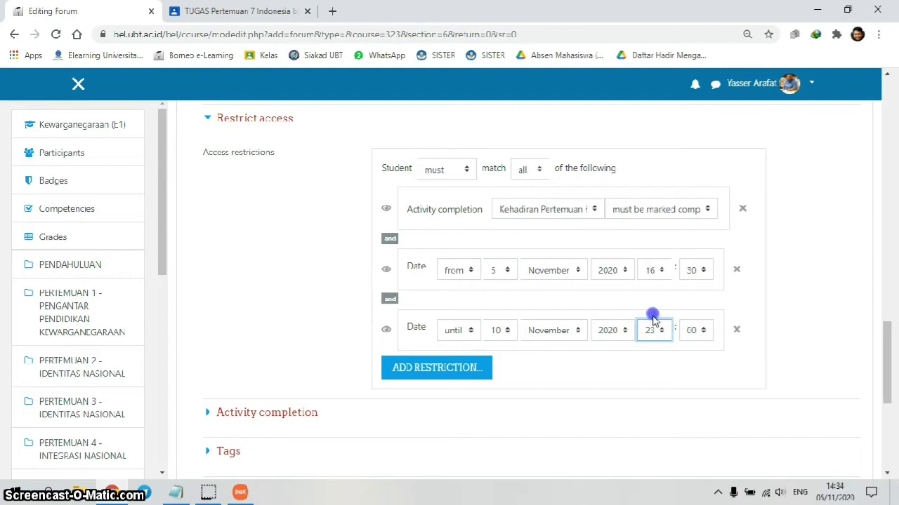
click(697, 333)
click(692, 312)
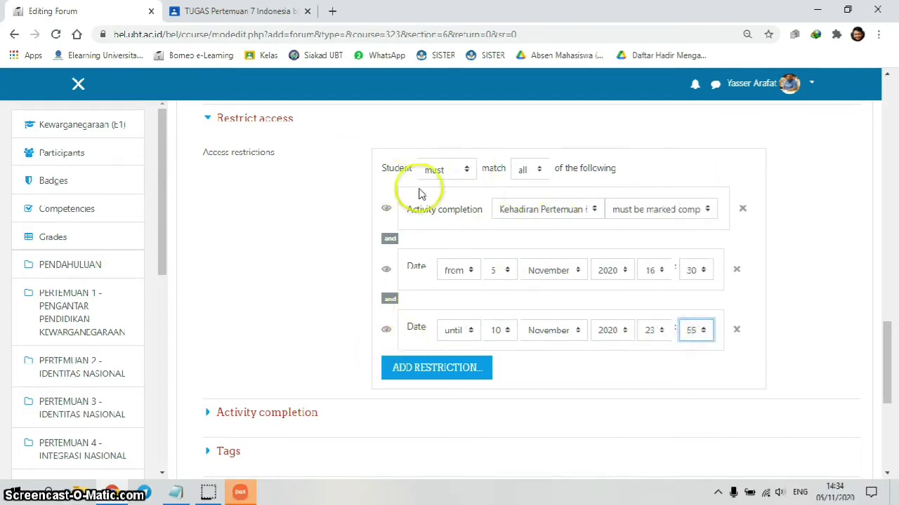
Set the forum's completion tracking to show the activity as complete when conditions are met.
scroll(525, 224, down, 2)
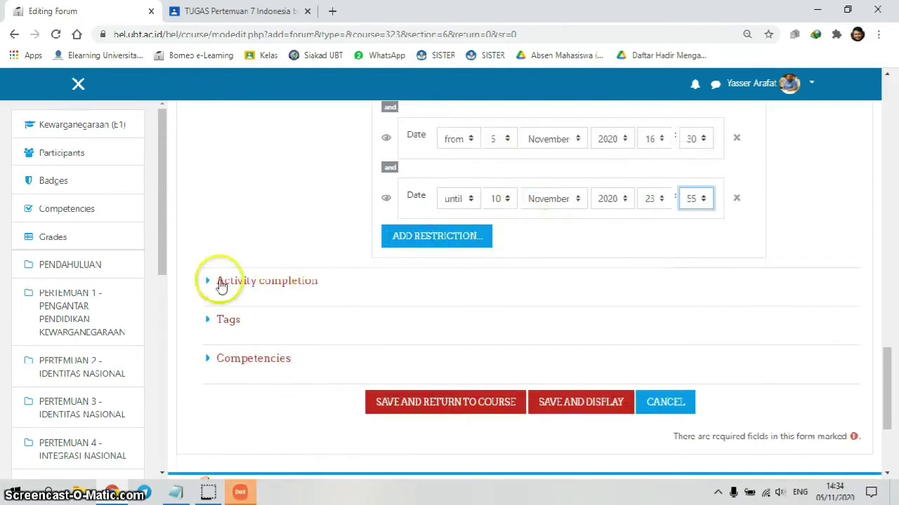
click(208, 285)
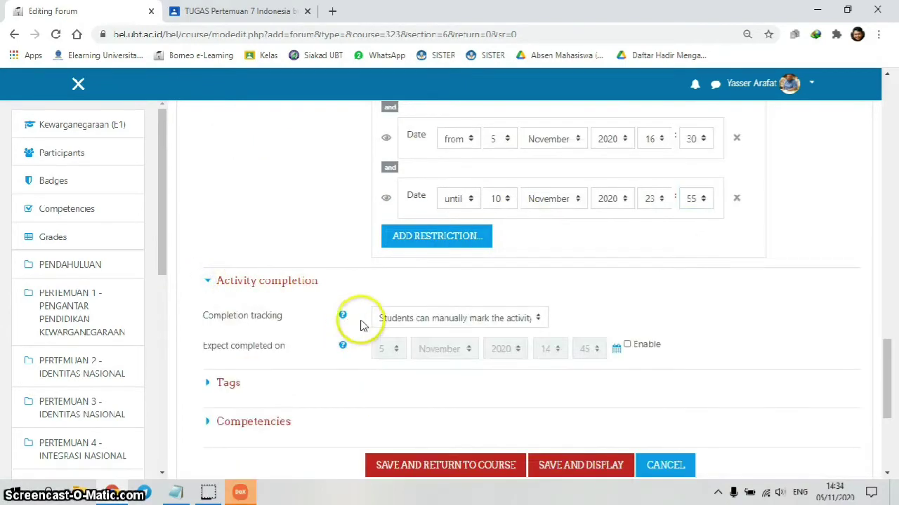
click(432, 322)
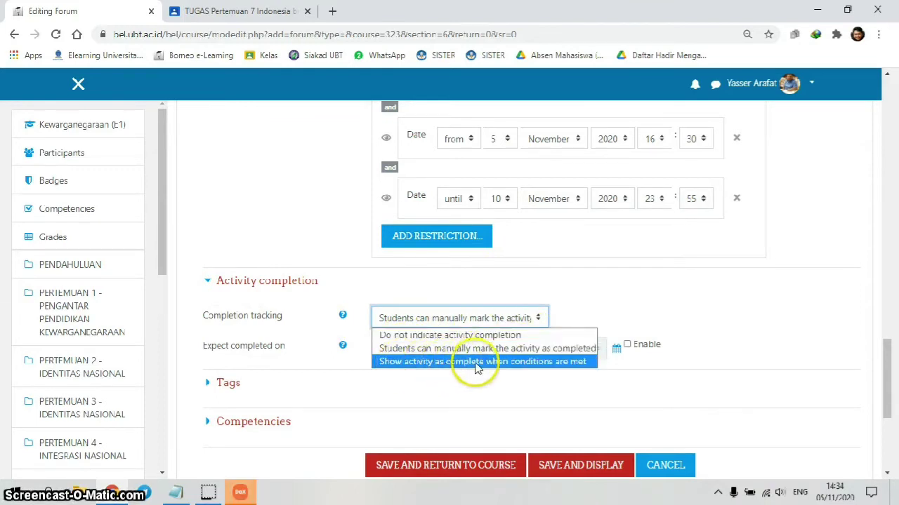
click(552, 361)
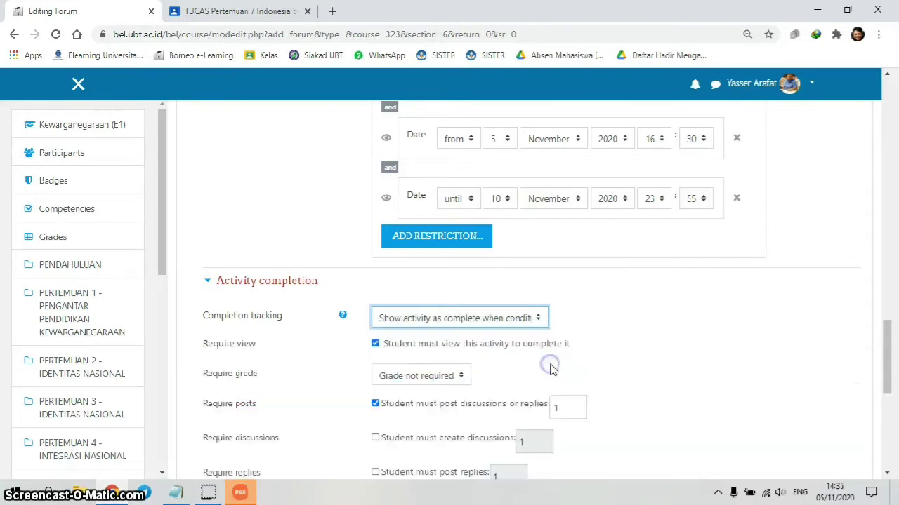
Make completion depend on students posting 1 discussion or reply, without requiring them to view the forum.
scroll(621, 368, down, 1)
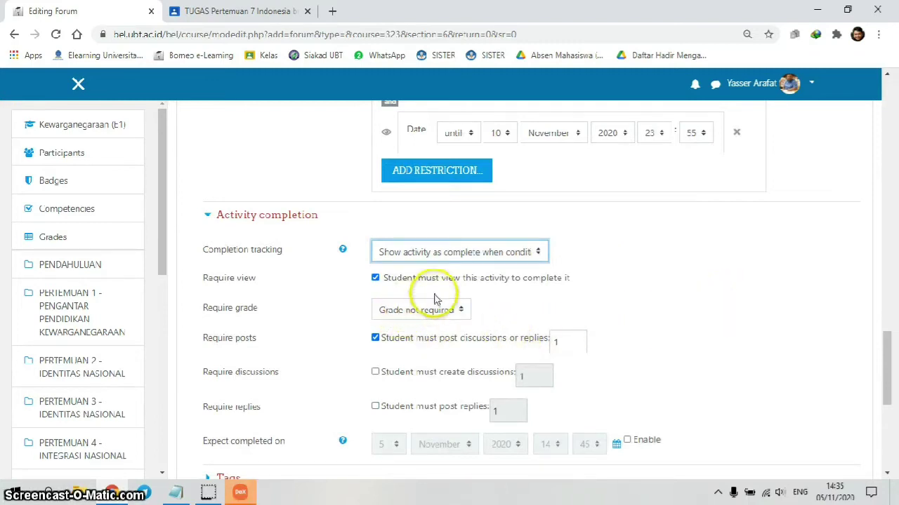
click(375, 279)
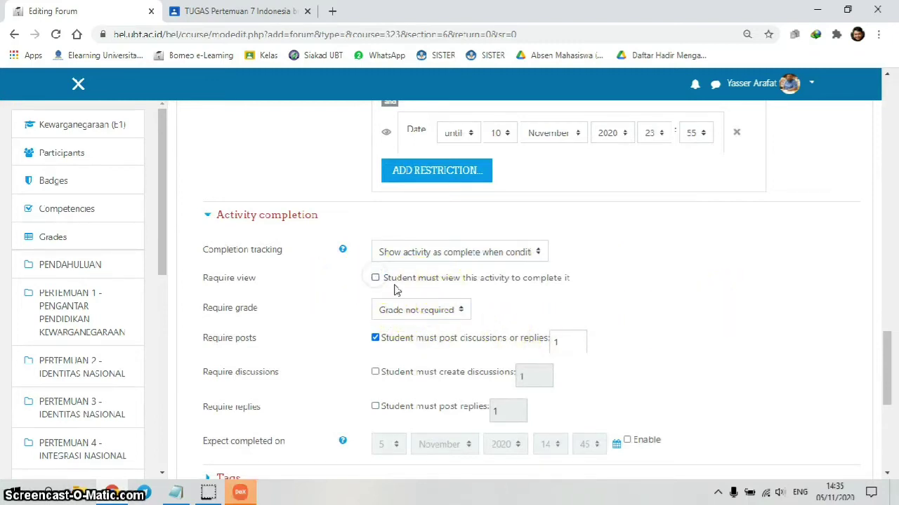
click(376, 338)
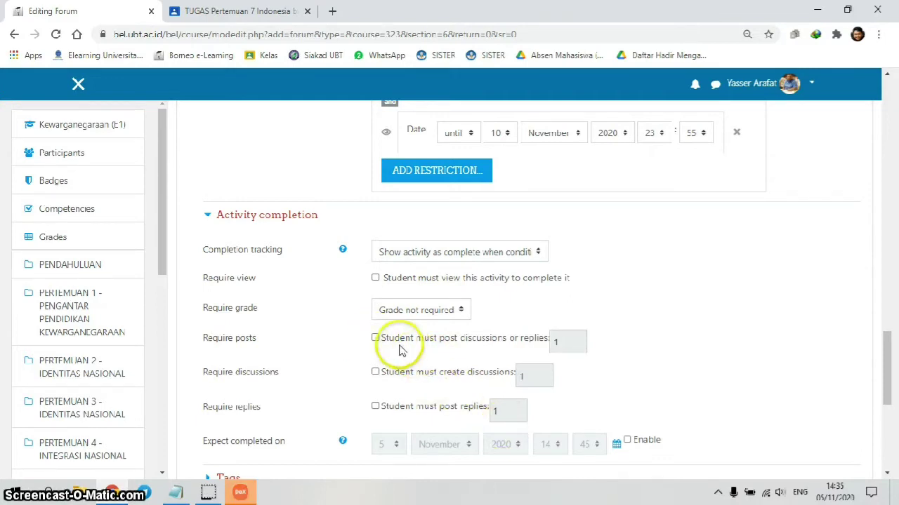
click(376, 338)
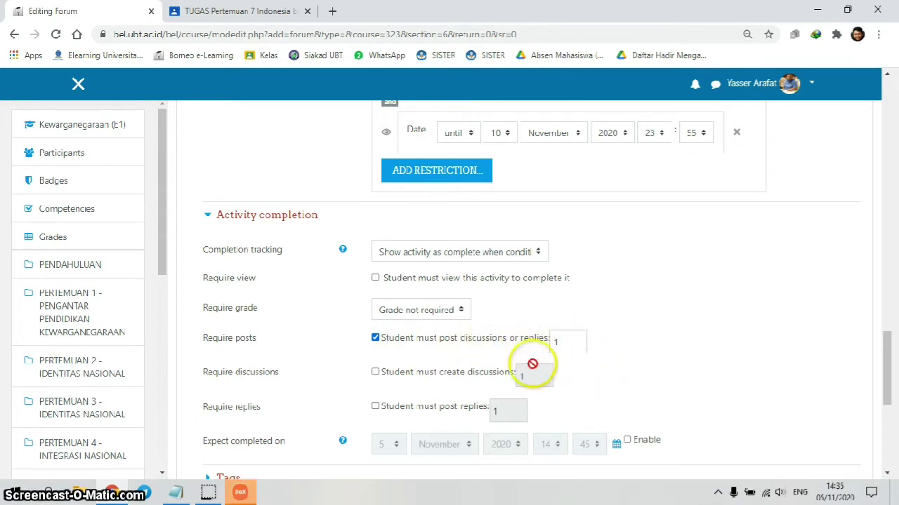
Change the forum type in the General settings to "A single simple discussion".
scroll(499, 359, down, 1)
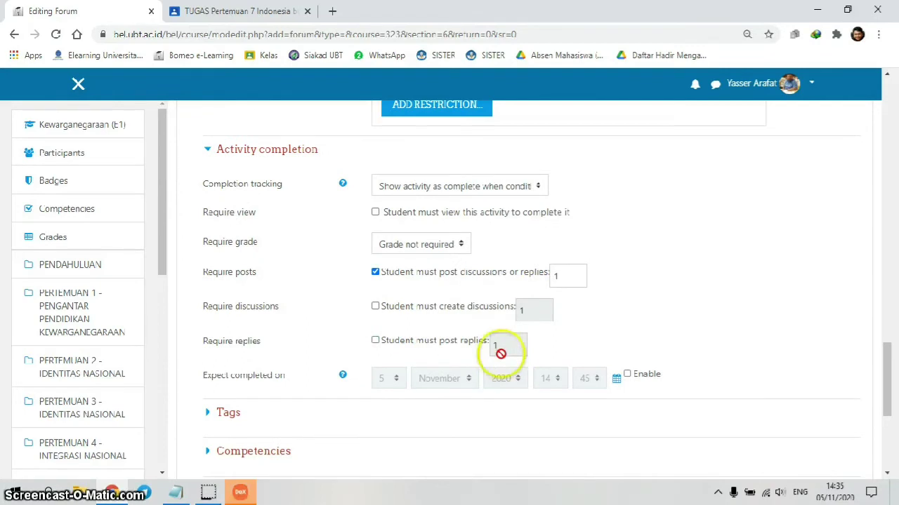
scroll(500, 354, down, 1)
scroll(636, 367, up, 8)
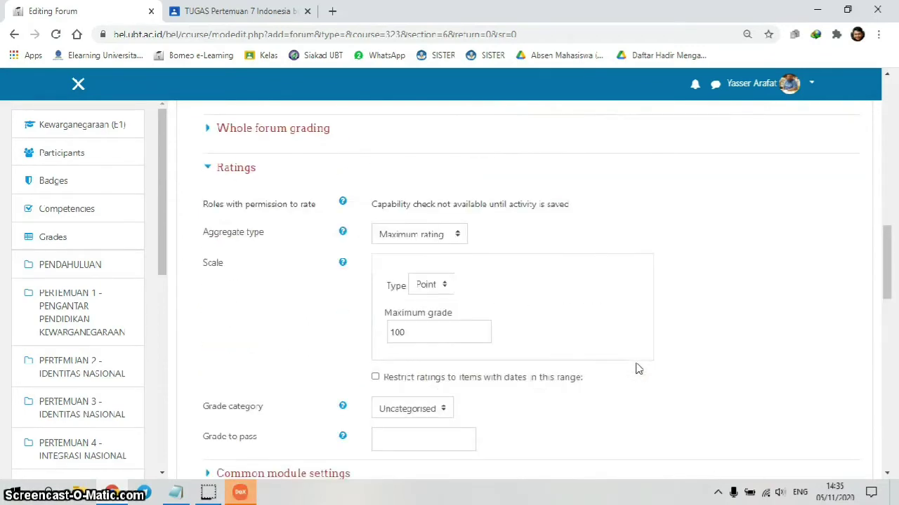
scroll(637, 368, up, 6)
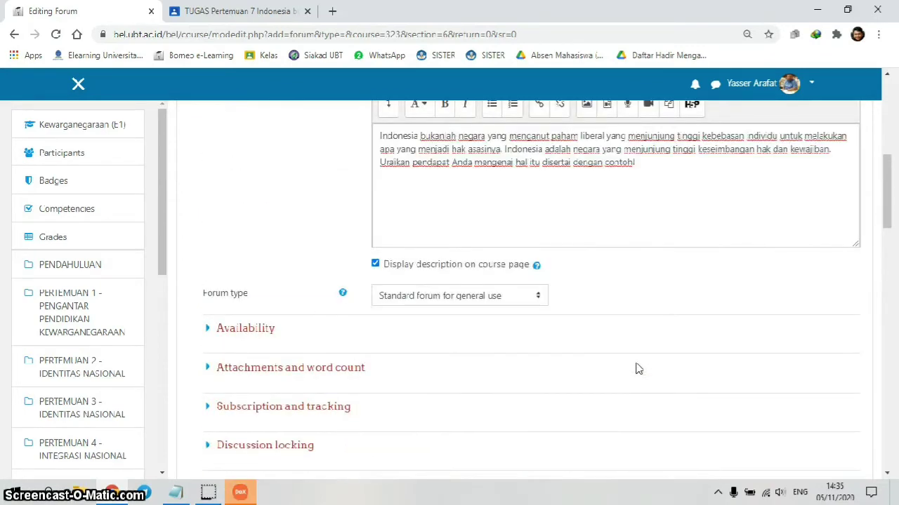
scroll(586, 347, up, 4)
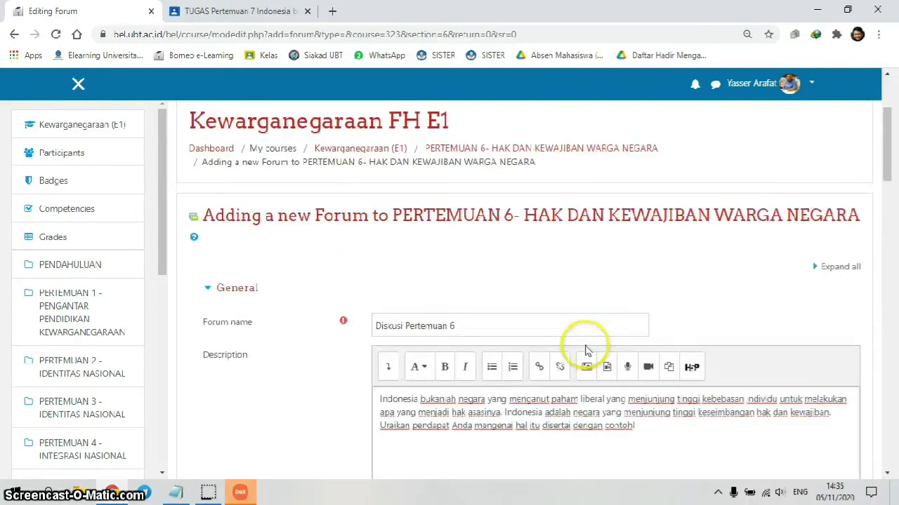
scroll(587, 349, down, 2)
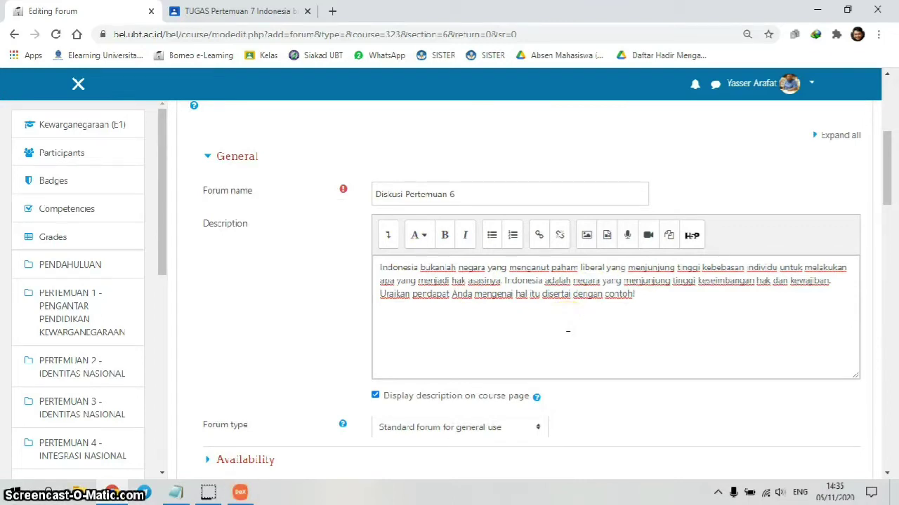
scroll(561, 428, down, 1)
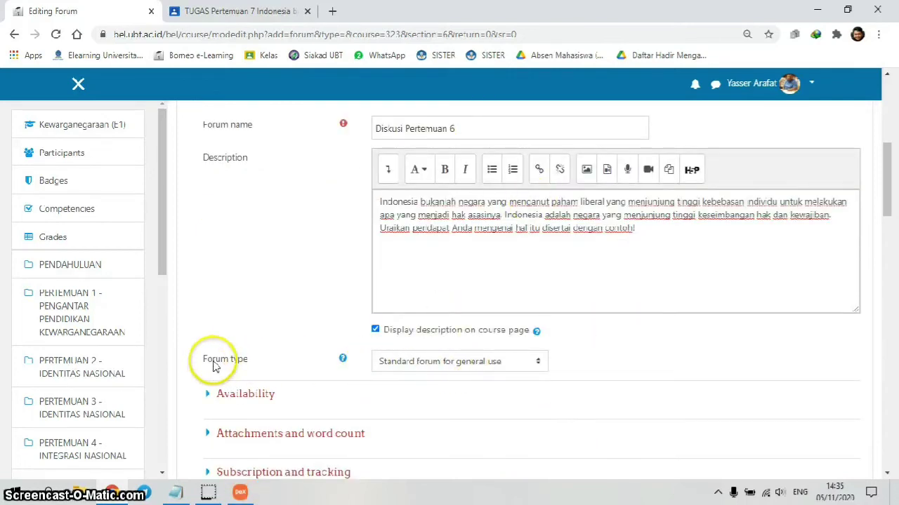
click(449, 361)
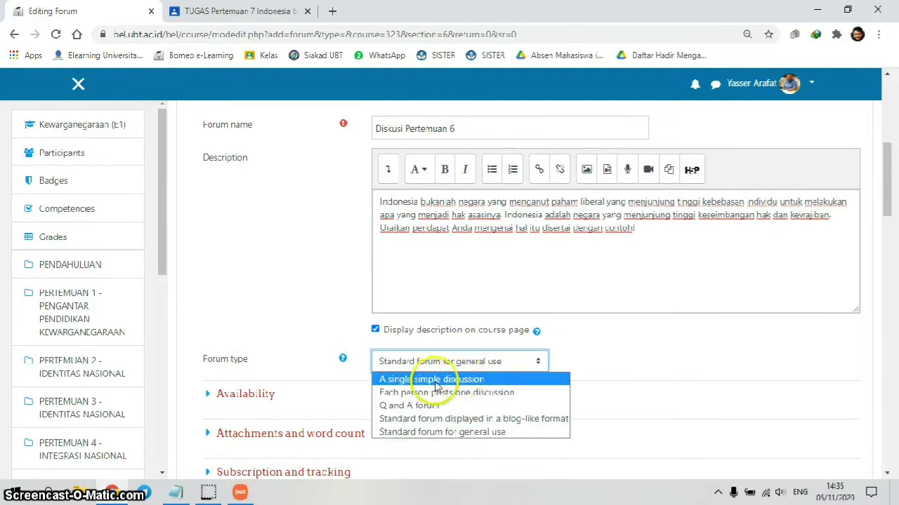
click(436, 382)
Review the forum's general, Ratings and Restrict access settings before saving.
scroll(588, 391, down, 1)
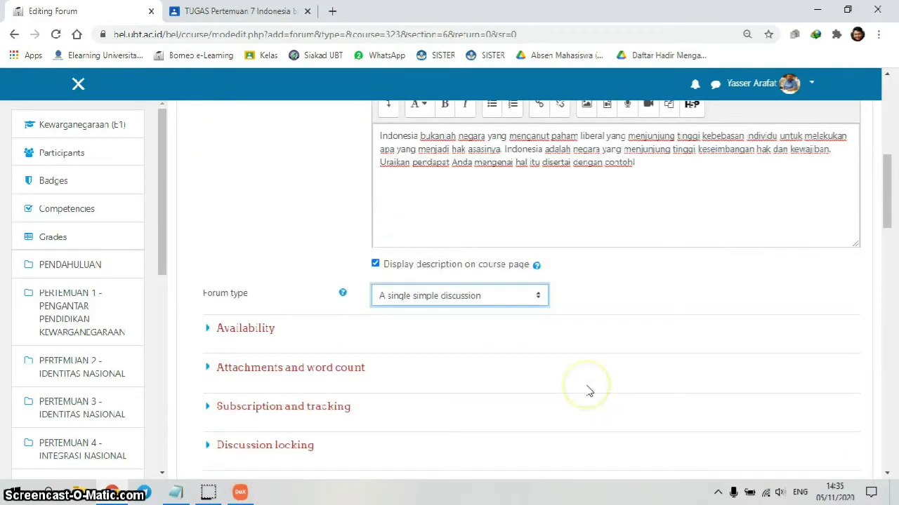
scroll(589, 391, up, 2)
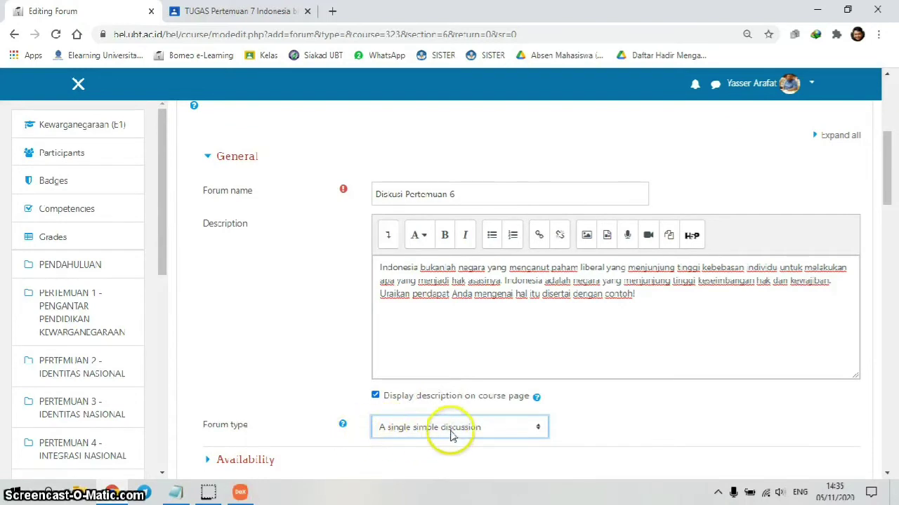
scroll(622, 414, down, 7)
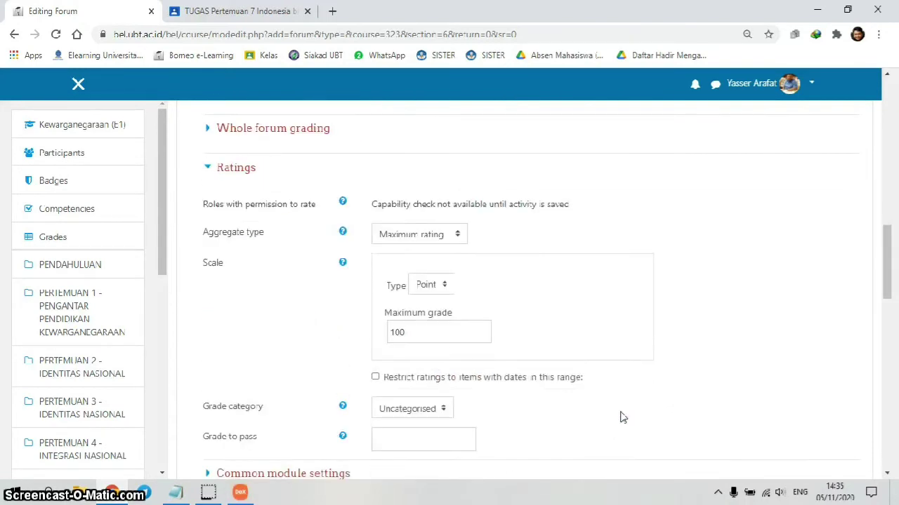
scroll(622, 415, down, 2)
scroll(618, 413, up, 3)
scroll(266, 253, up, 1)
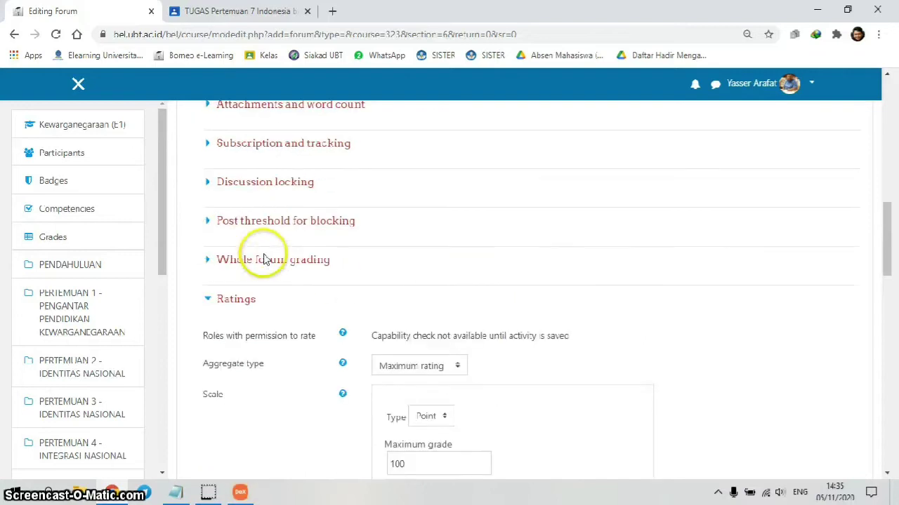
click(213, 302)
click(221, 301)
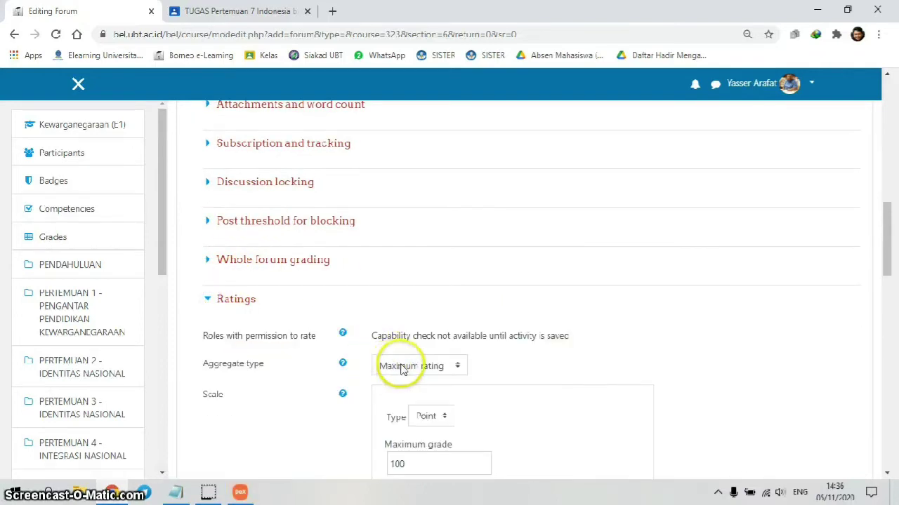
scroll(513, 394, down, 2)
scroll(513, 395, down, 2)
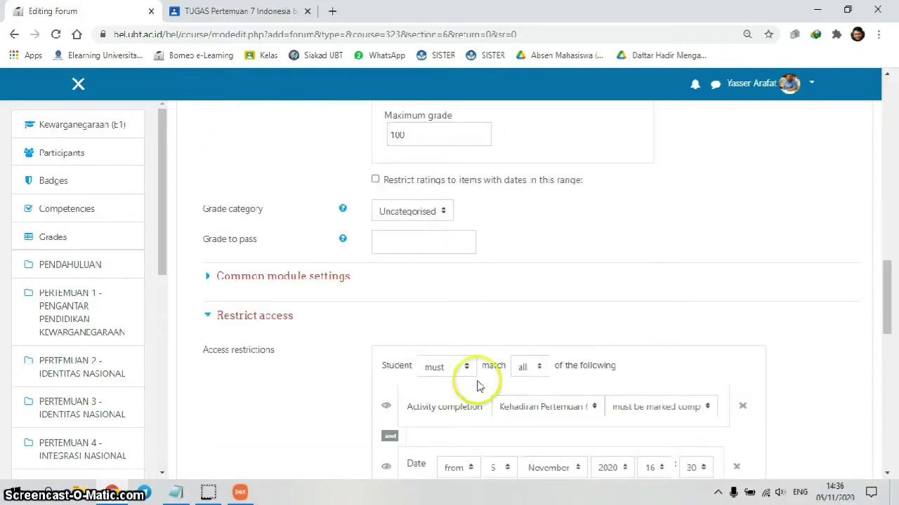
scroll(397, 345, down, 3)
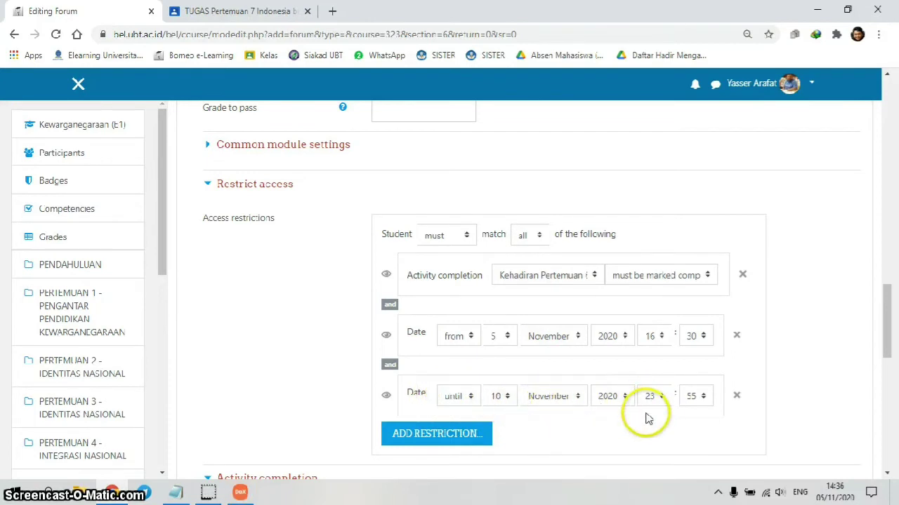
Check the forum's access restrictions and required-post count of 1, and save the forum, returning to the course page.
scroll(649, 419, down, 2)
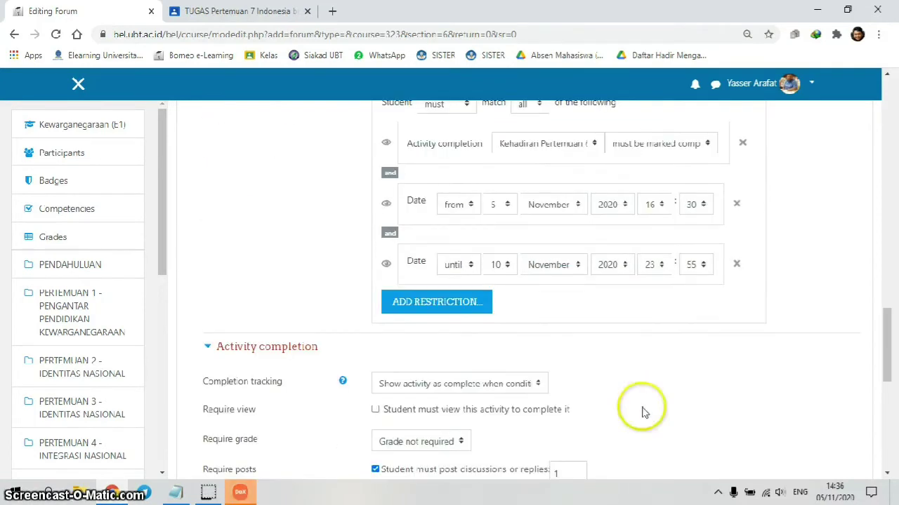
scroll(637, 371, down, 3)
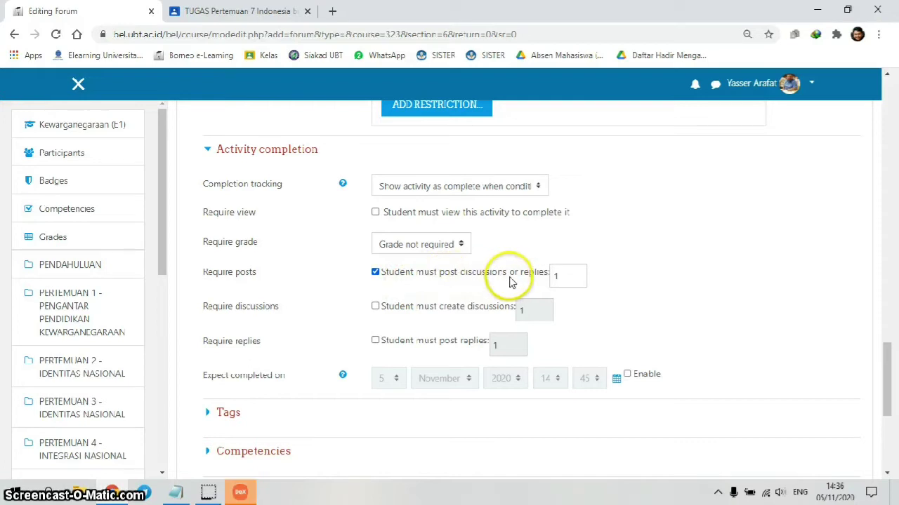
text(1)
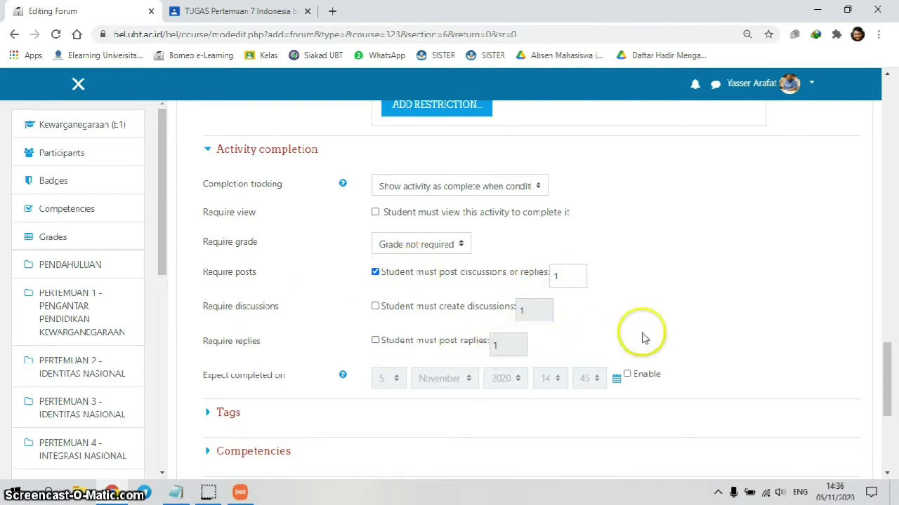
scroll(650, 336, down, 2)
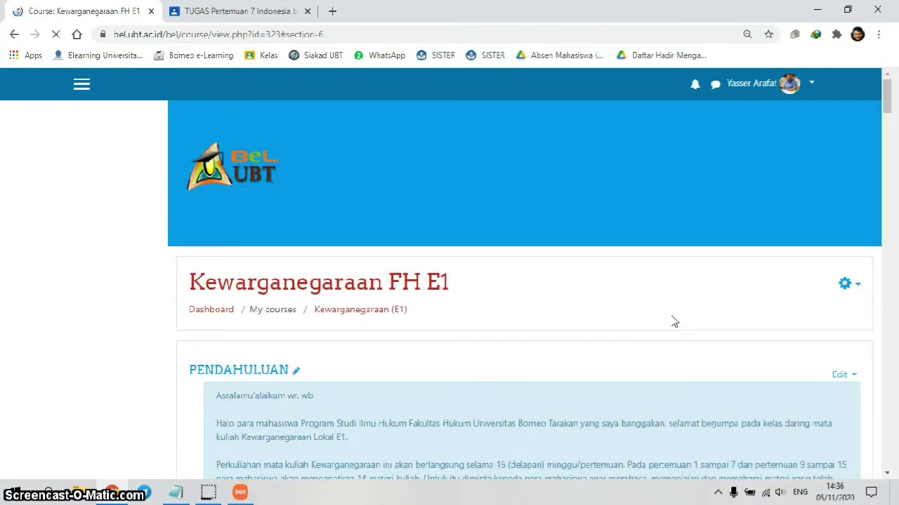
Examine the Pertemuan 6 section of the course page and the availability conditions listed under Diskusi Pertemuan 6.
scroll(674, 321, down, 8)
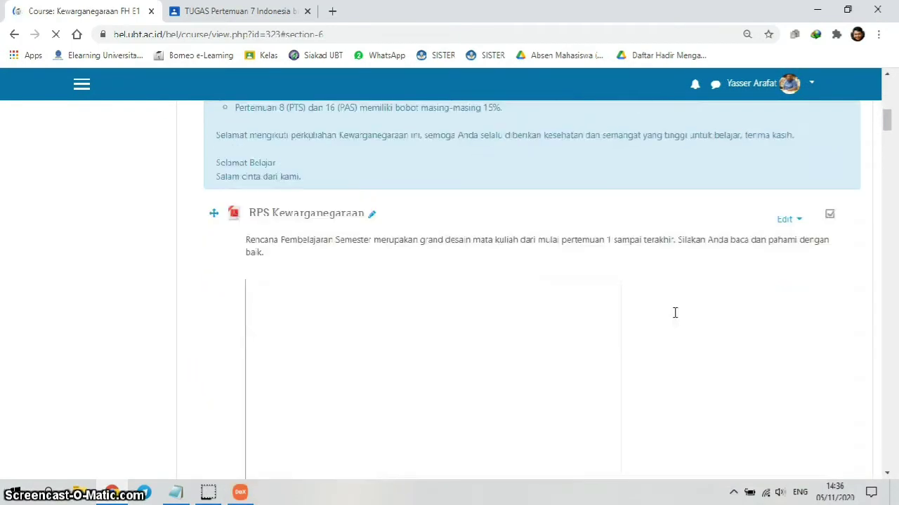
scroll(597, 375, down, 10)
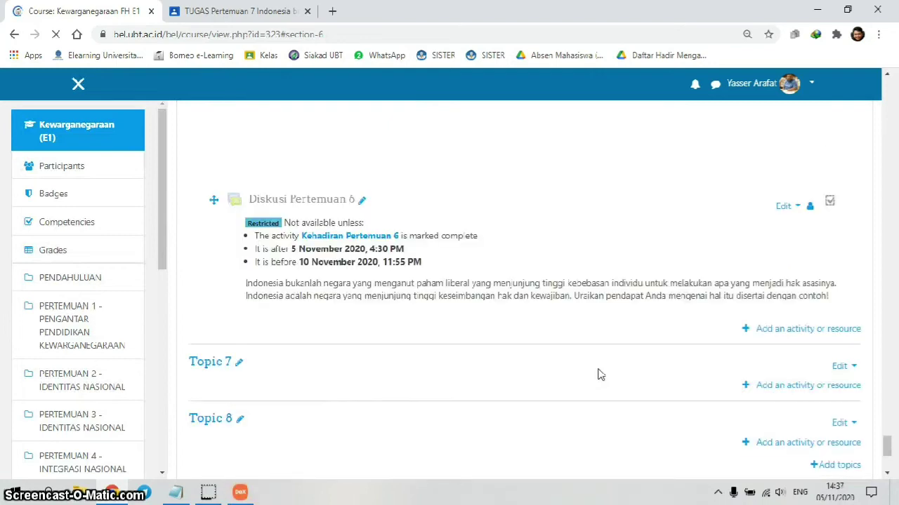
scroll(384, 320, up, 2)
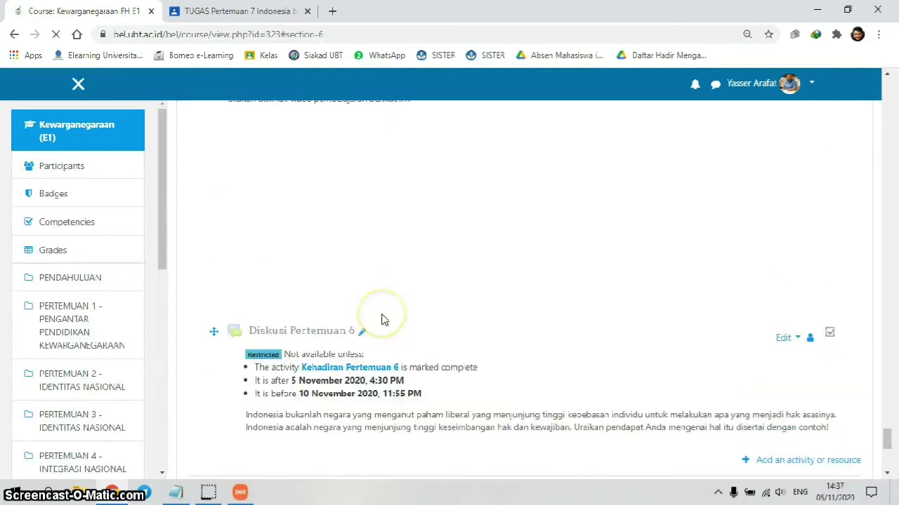
scroll(384, 319, up, 1)
scroll(256, 247, up, 3)
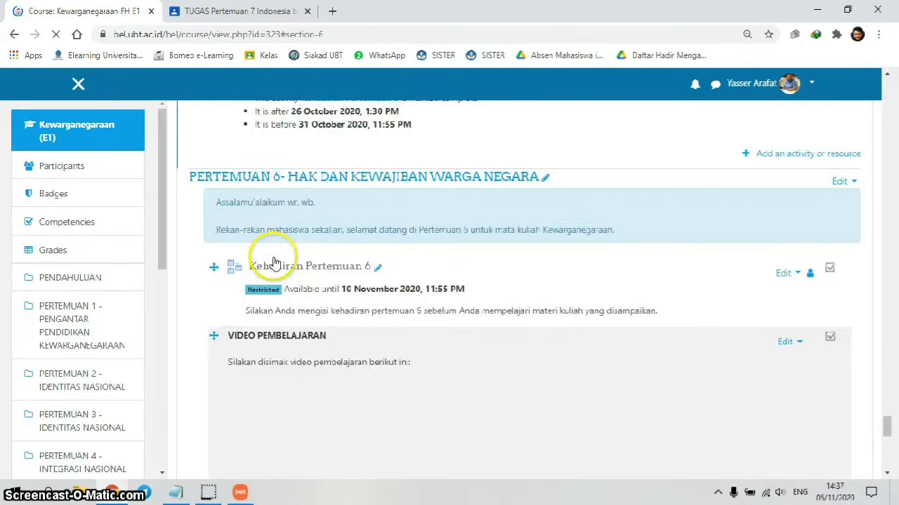
scroll(292, 303, down, 1)
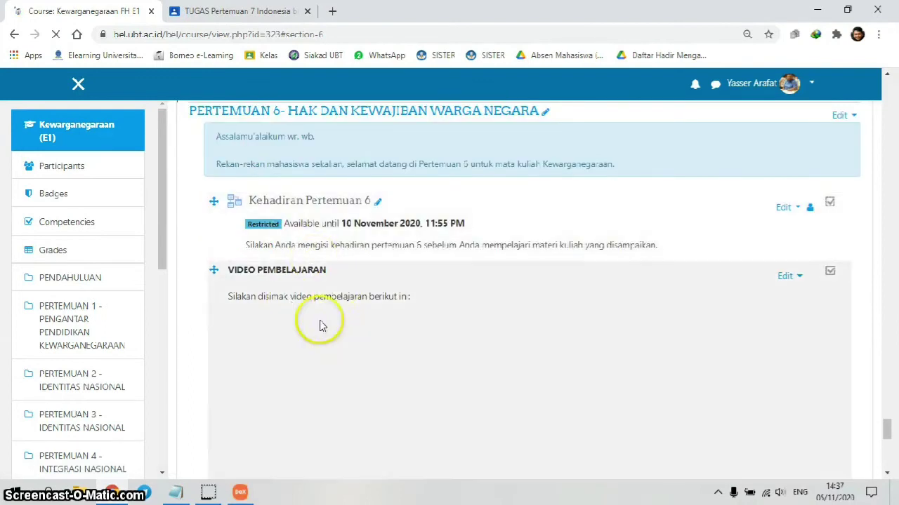
scroll(327, 373, down, 5)
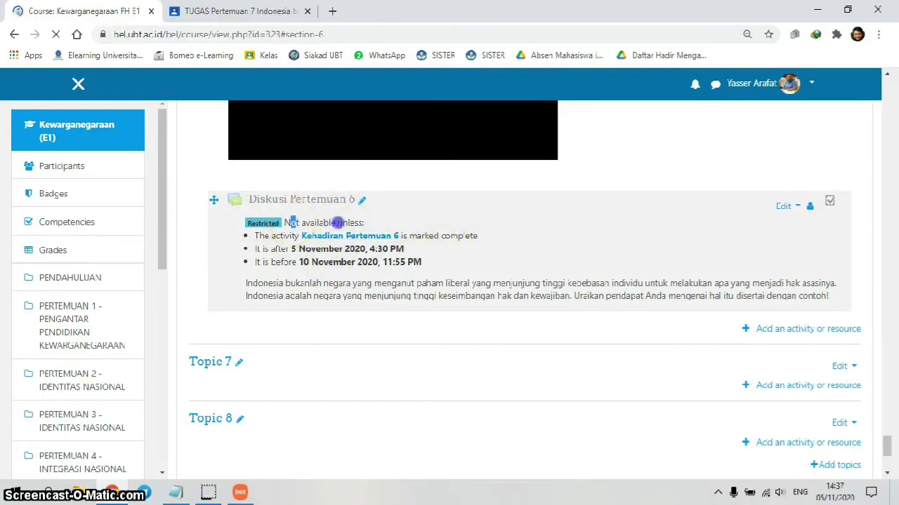
drag(338, 222, 362, 223)
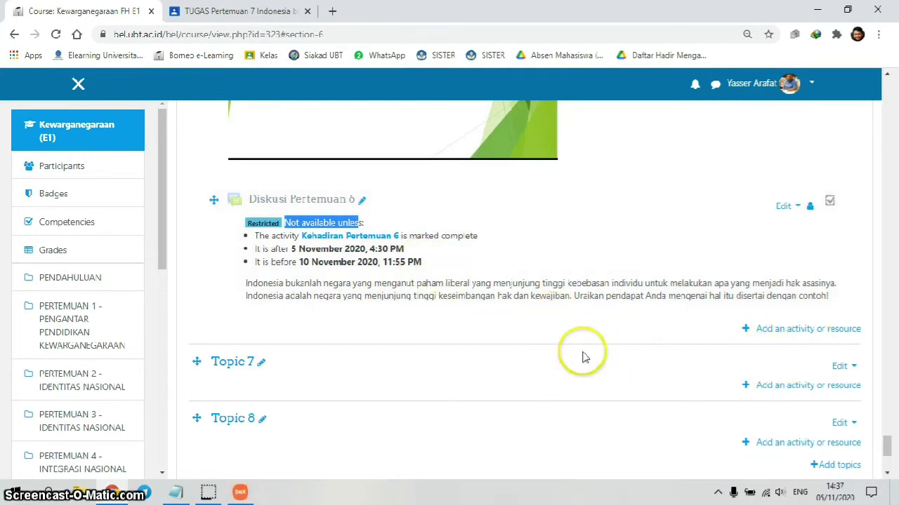
scroll(490, 331, up, 2)
scroll(490, 334, up, 1)
scroll(490, 334, down, 1)
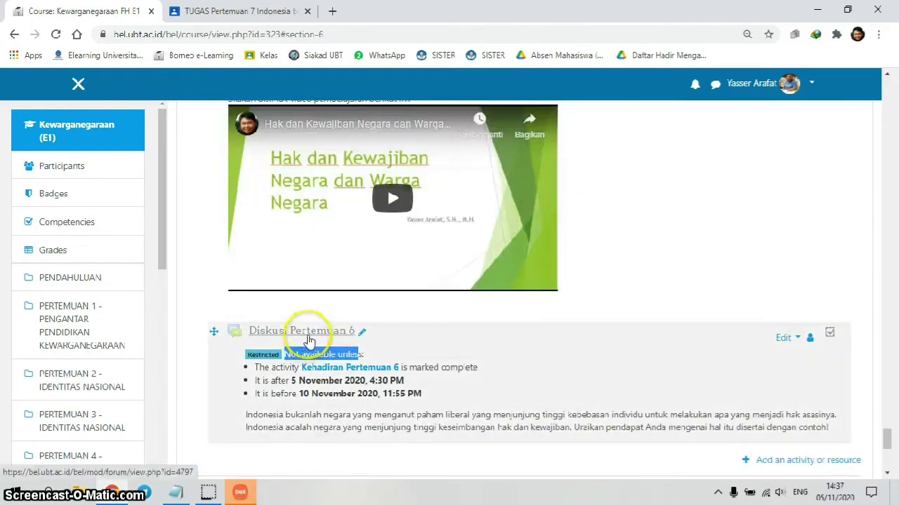
Open the Diskusi Pertemuan 6 forum and read its discussion prompt.
click(313, 334)
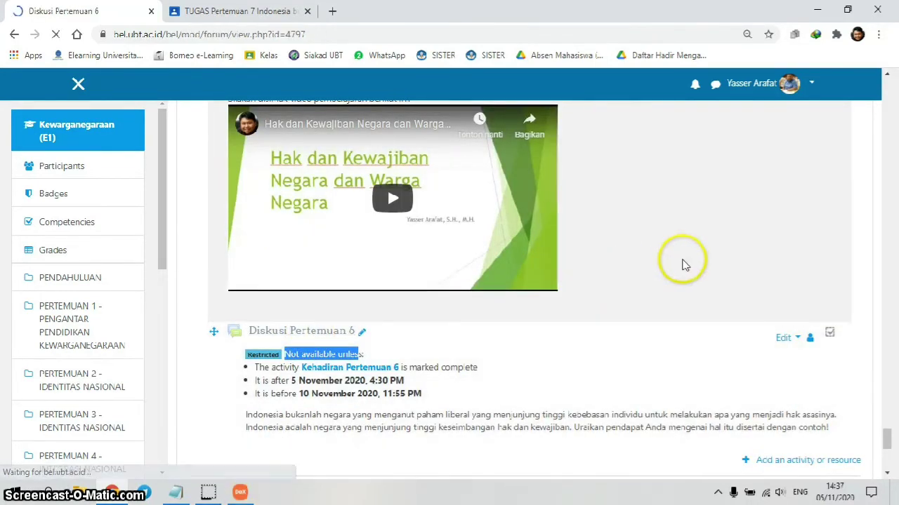
scroll(725, 339, down, 2)
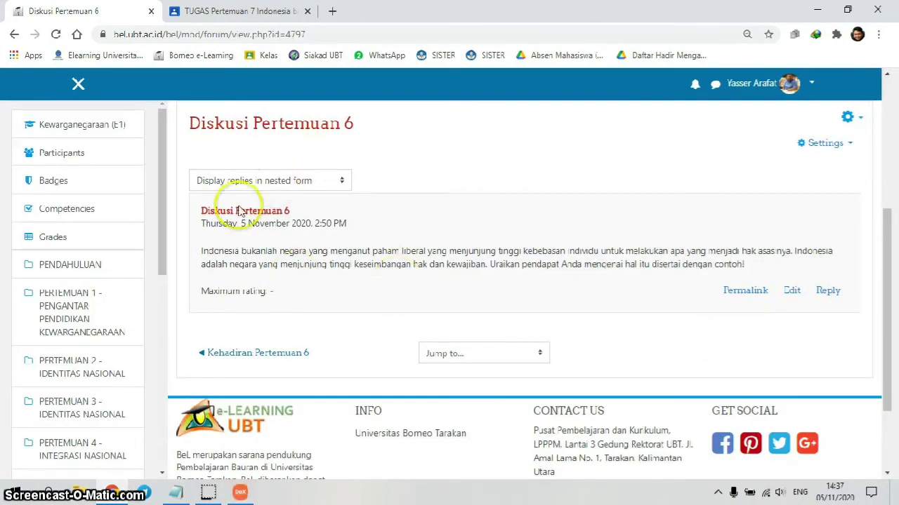
drag(209, 251, 549, 264)
click(582, 267)
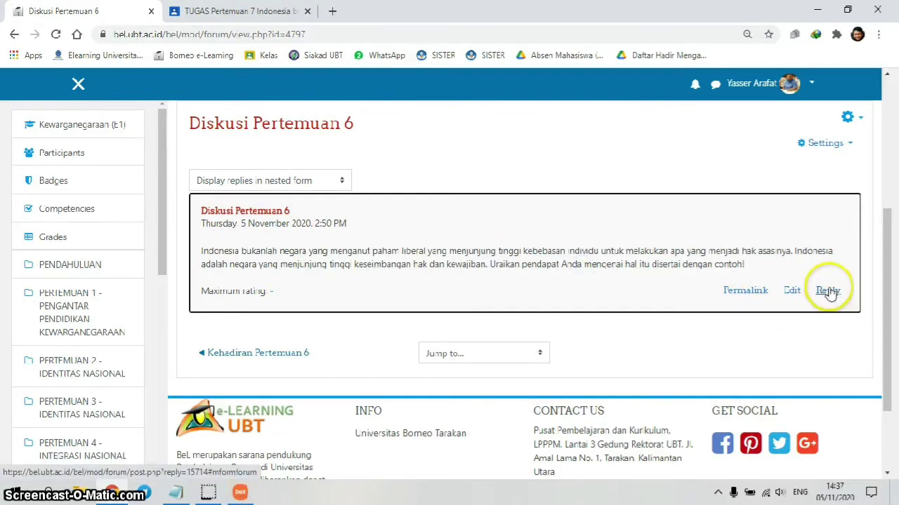
Log out of the lecturer account and log in with the student account.
click(796, 87)
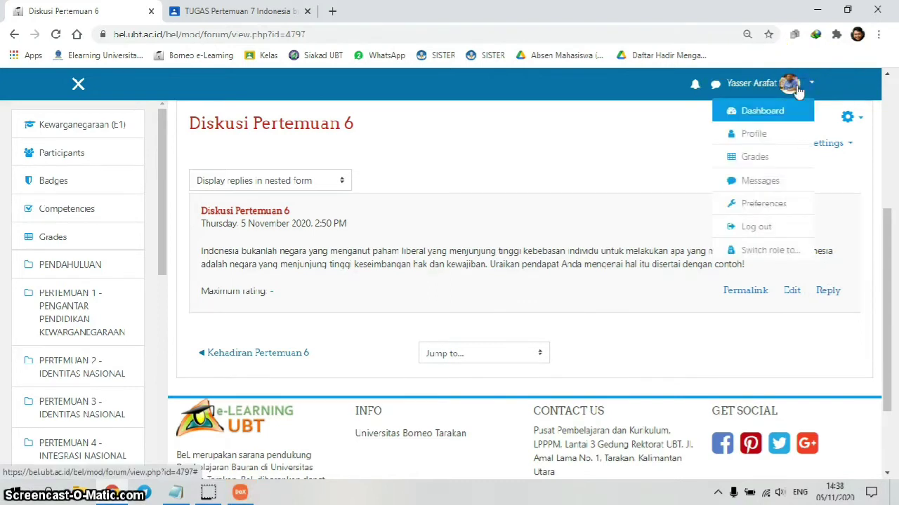
click(769, 228)
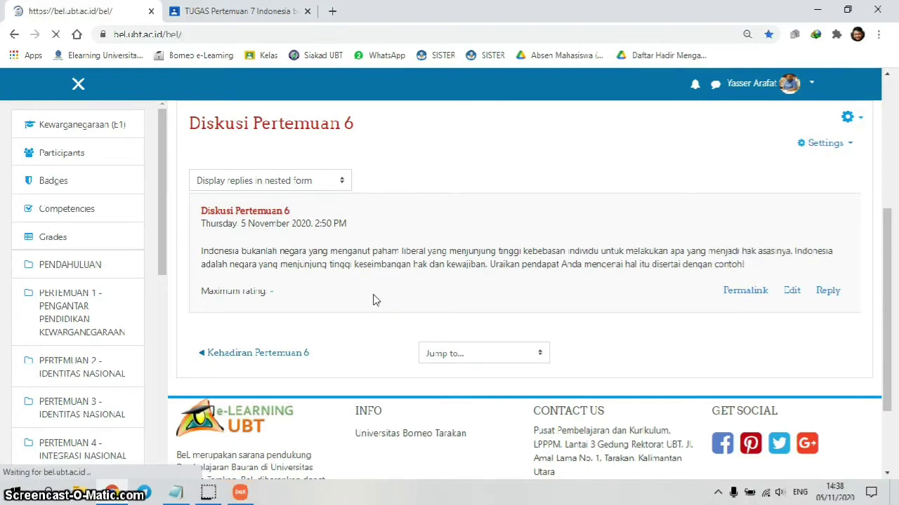
click(713, 358)
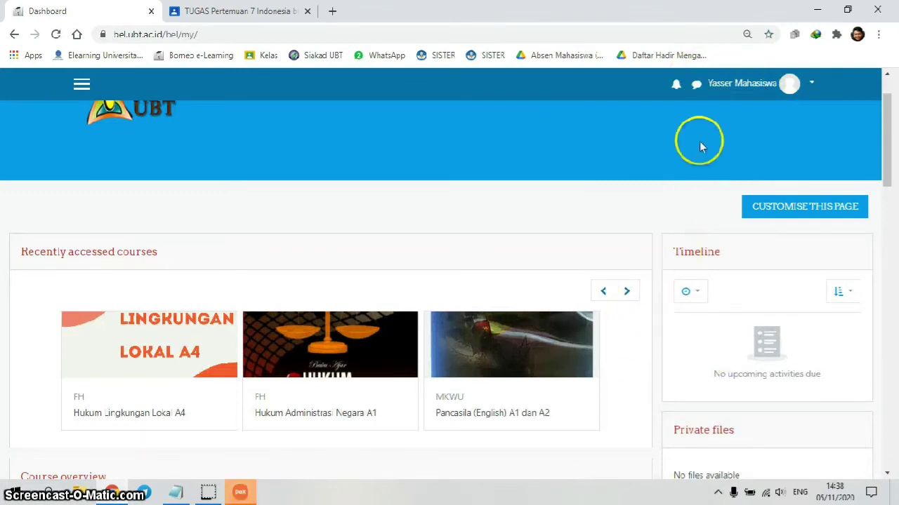
Open the Kewarganegaraan FH E1 course from the student dashboard and go to the Pertemuan 6 section.
click(633, 297)
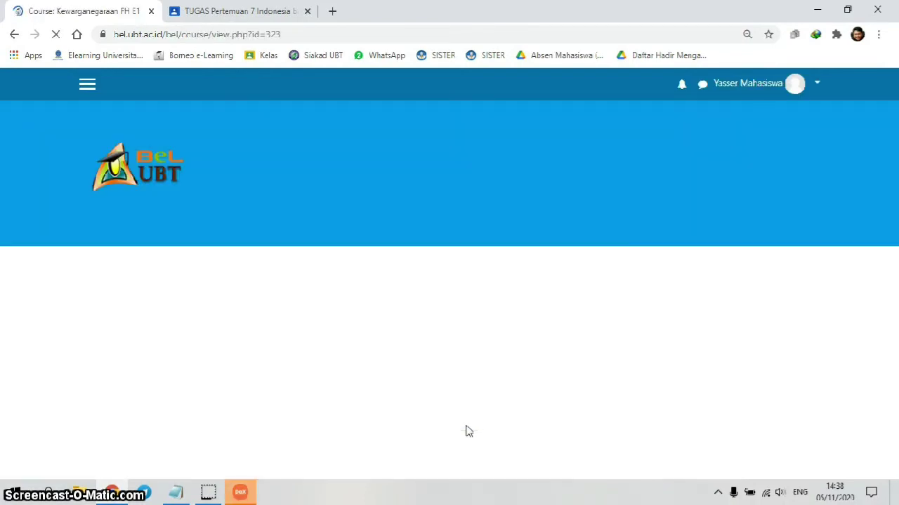
scroll(469, 414, down, 15)
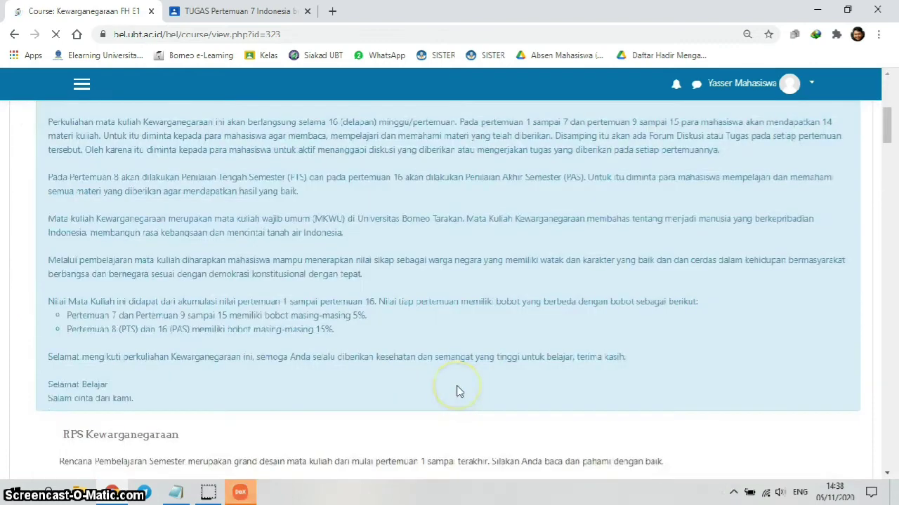
scroll(456, 391, down, 15)
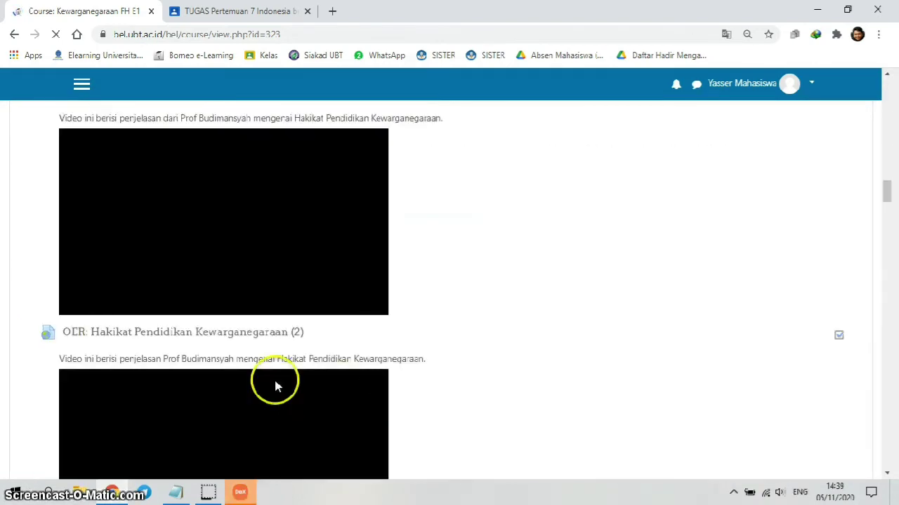
scroll(517, 334, down, 15)
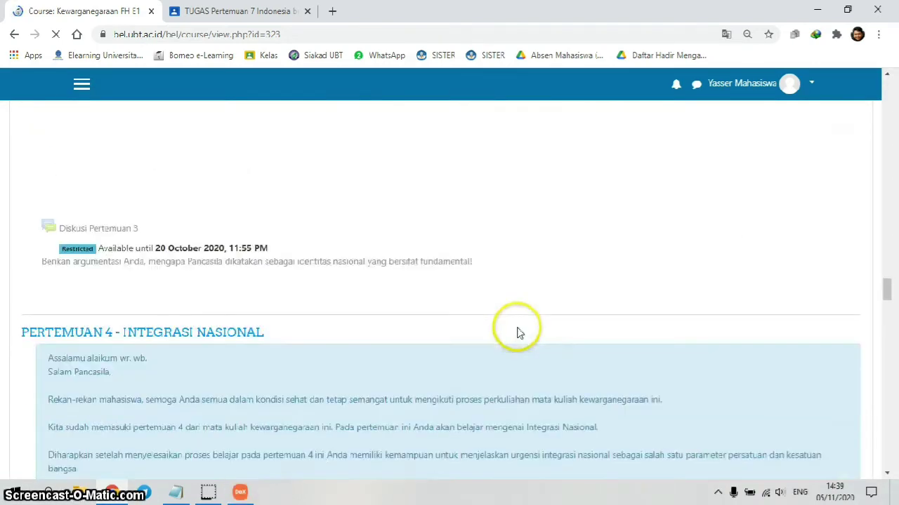
scroll(516, 333, down, 15)
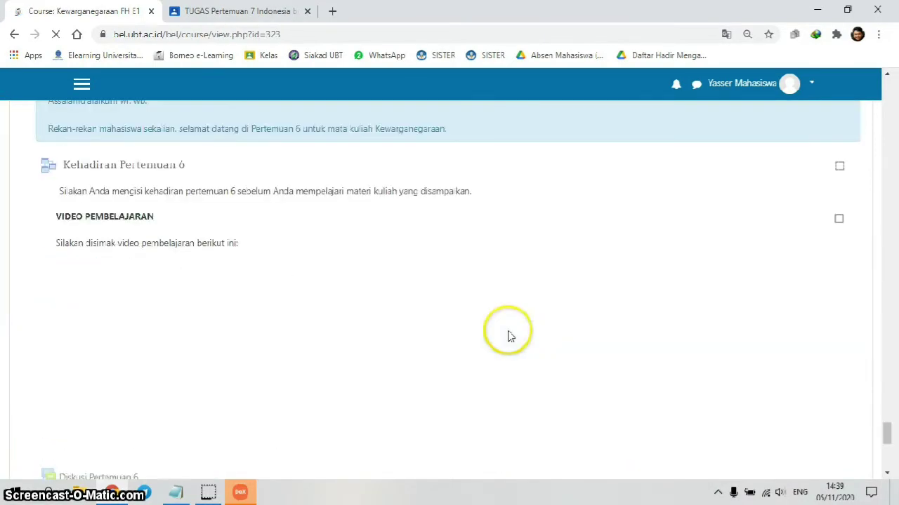
scroll(509, 333, up, 2)
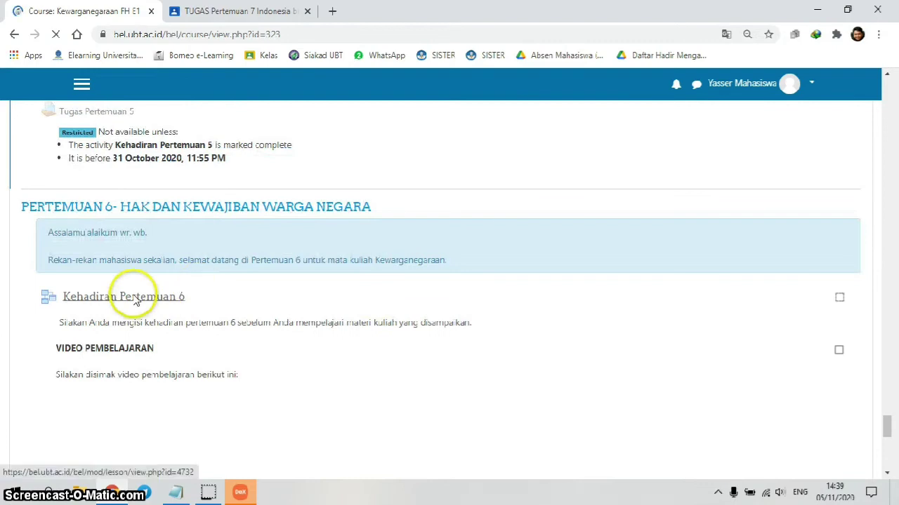
Examine the Pertemuan 6 activities as a student, including their completion boxes and the access conditions on Diskusi Pertemuan 6.
scroll(436, 232, down, 2)
scroll(652, 239, up, 1)
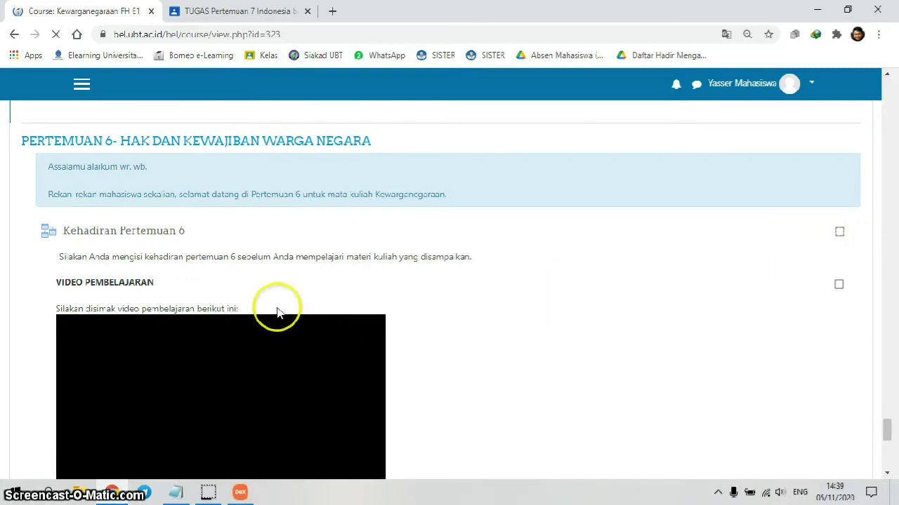
click(840, 285)
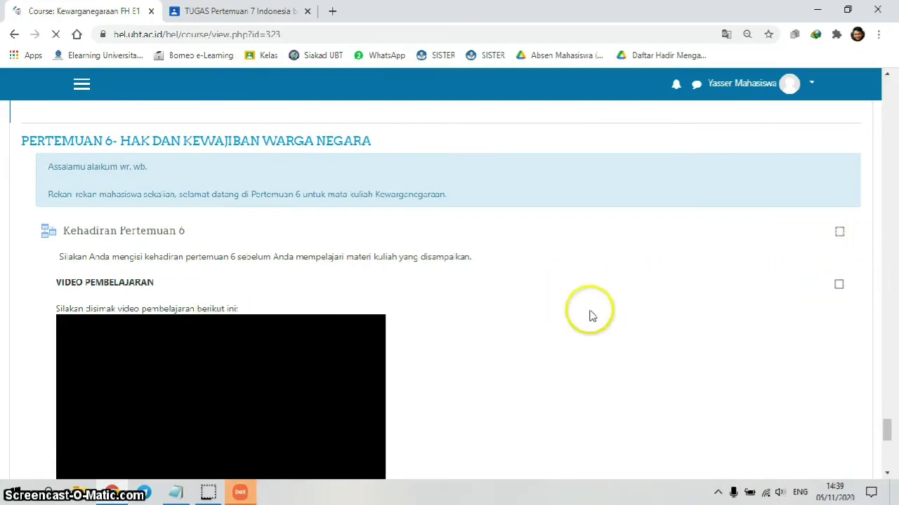
scroll(589, 313, down, 5)
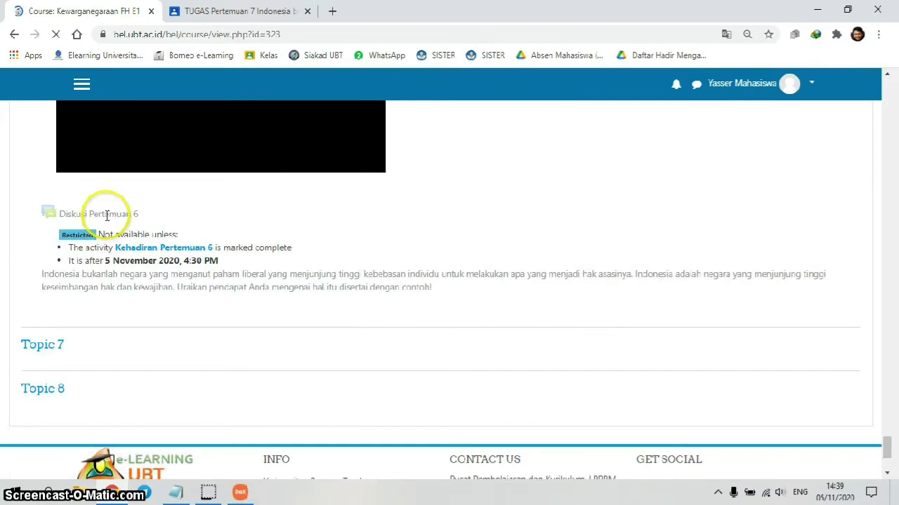
scroll(492, 289, up, 4)
scroll(421, 294, down, 3)
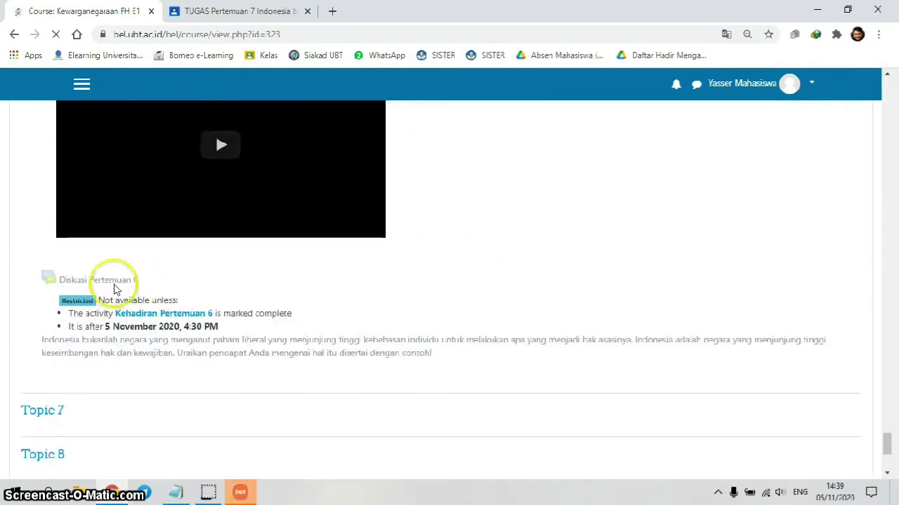
scroll(112, 281, up, 1)
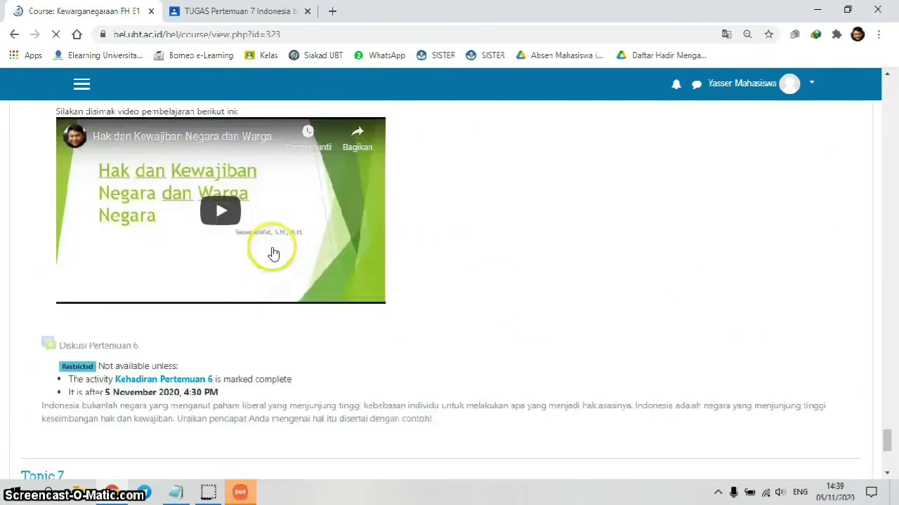
scroll(211, 330, down, 1)
click(115, 280)
triple_click(90, 282)
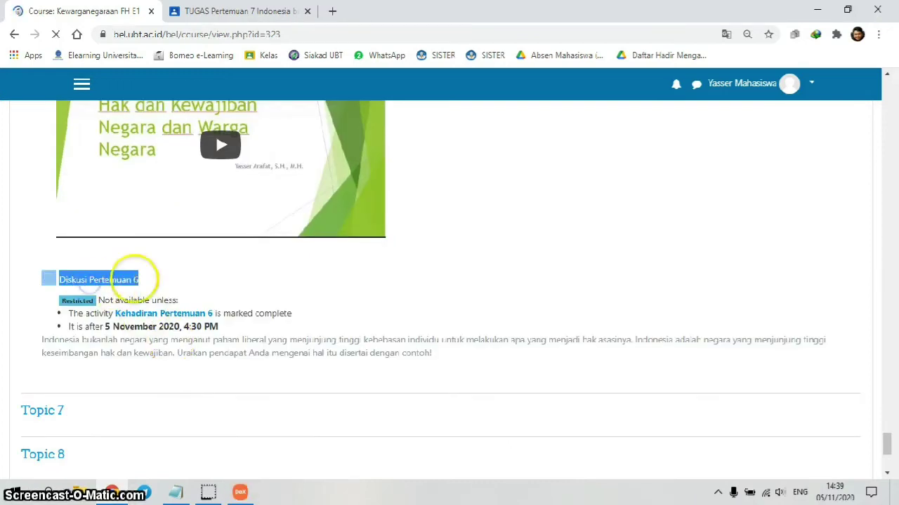
click(99, 279)
click(185, 294)
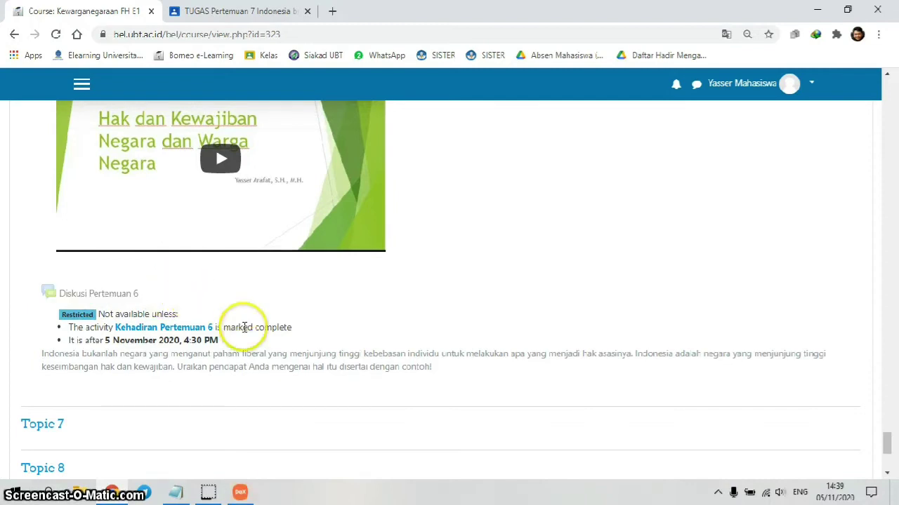
Submit HADIR in the Kehadiran Pertemuan 6 attendance lesson and return to the Pertemuan 6 course section.
scroll(245, 327, up, 5)
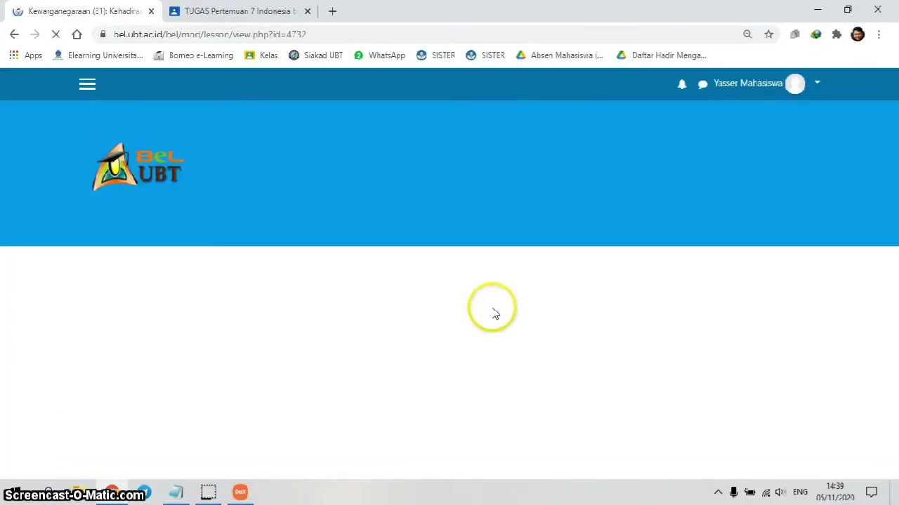
scroll(510, 360, down, 1)
scroll(511, 360, down, 1)
click(264, 336)
click(281, 407)
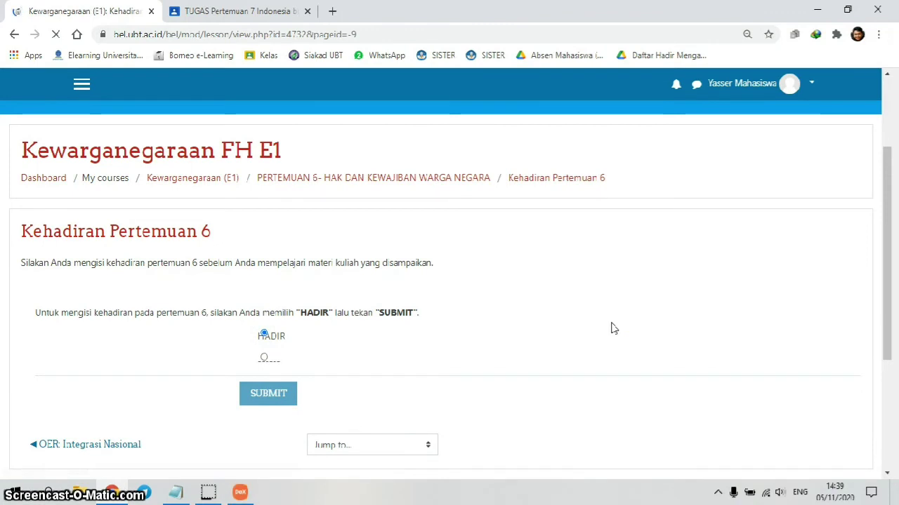
scroll(409, 381, down, 3)
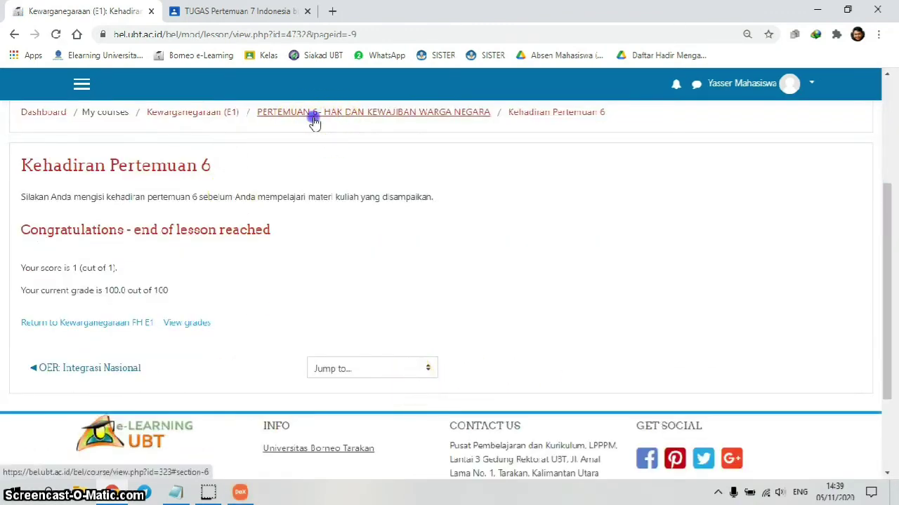
click(313, 114)
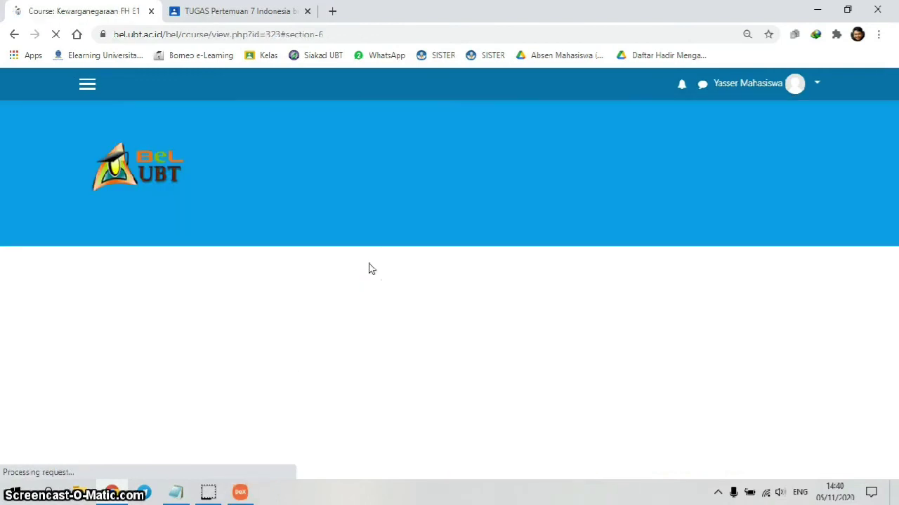
Examine the access restriction shown on Diskusi Pertemuan 6 in the student's view of the Pertemuan 6 section.
scroll(370, 267, down, 10)
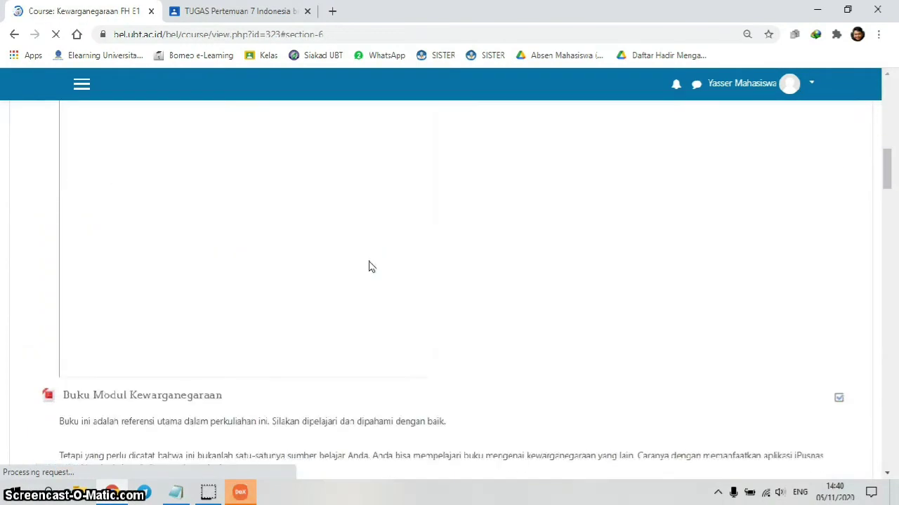
scroll(370, 265, down, 15)
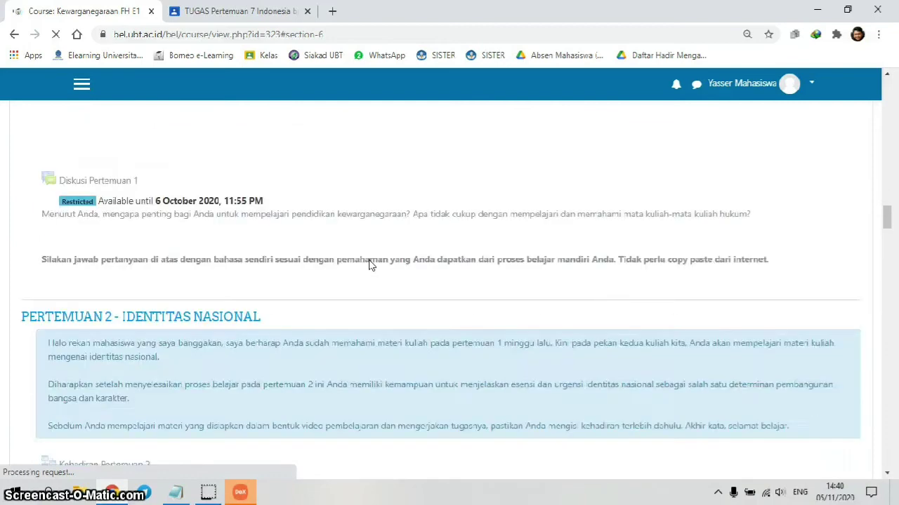
scroll(372, 266, down, 15)
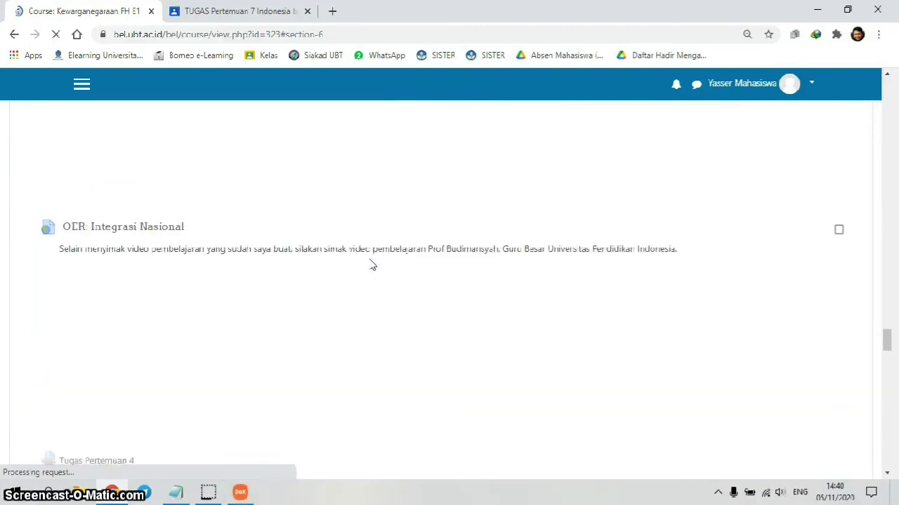
scroll(373, 262, down, 15)
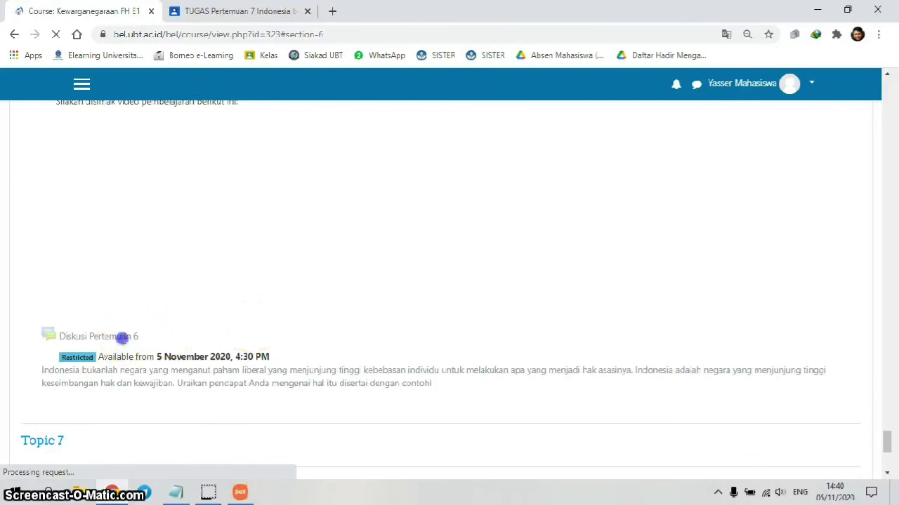
click(126, 356)
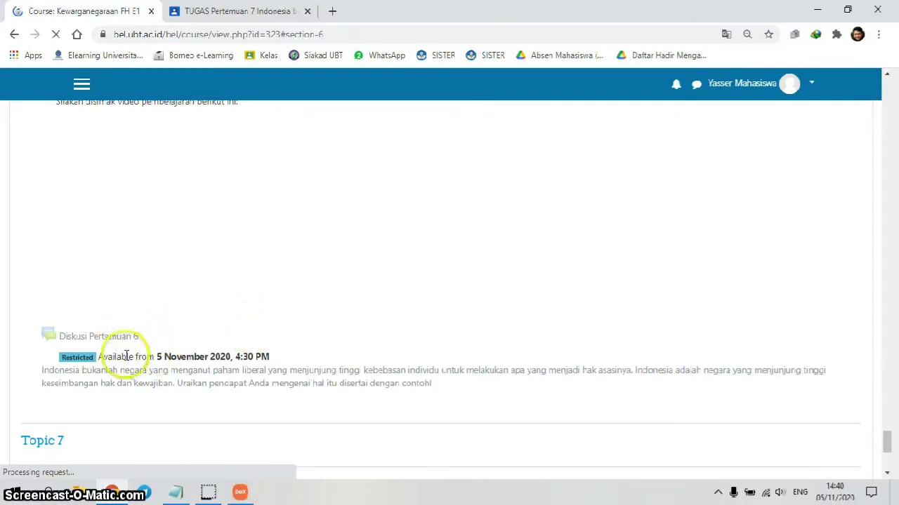
drag(102, 358, 240, 358)
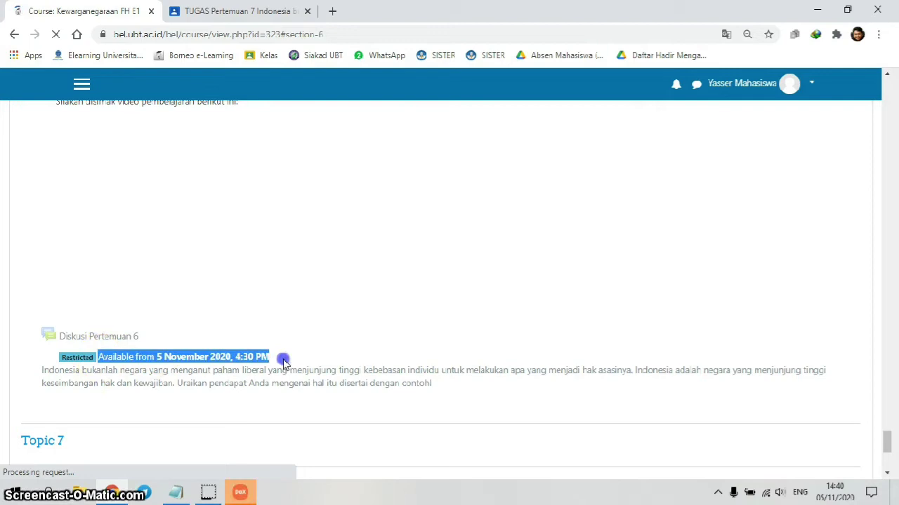
click(268, 373)
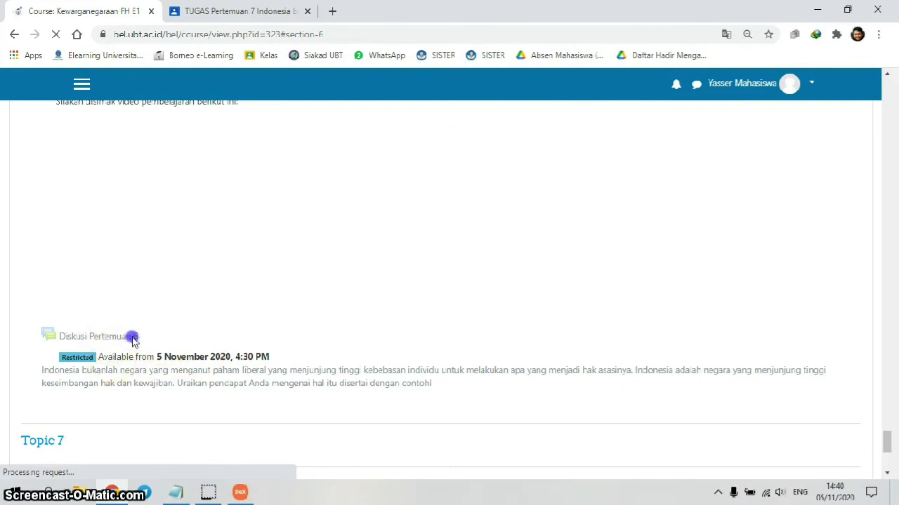
drag(155, 358, 273, 364)
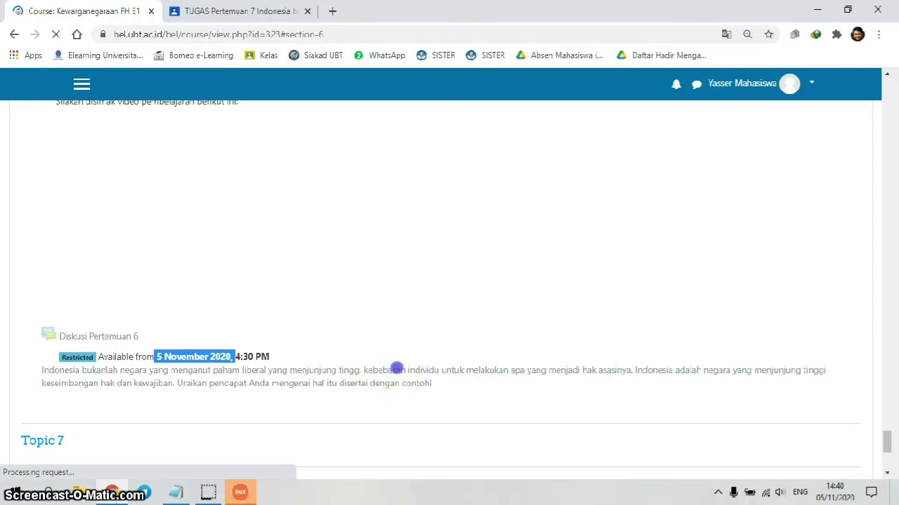
click(398, 367)
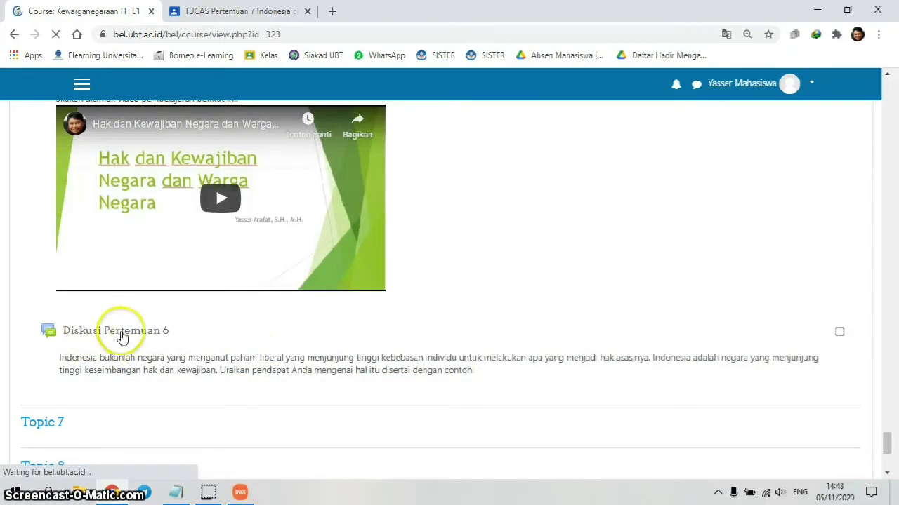
Open the Diskusi Pertemuan 6 forum as the student and read the discussion question.
click(110, 336)
click(298, 312)
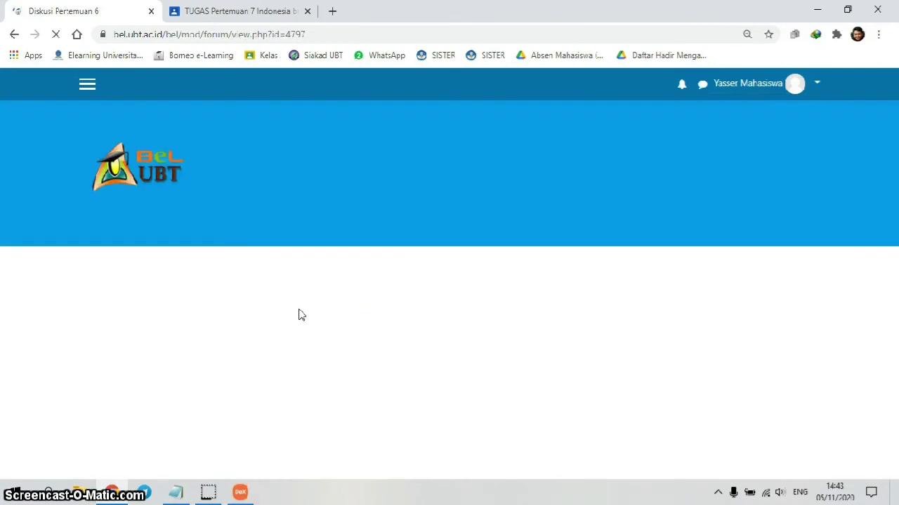
scroll(415, 320, down, 3)
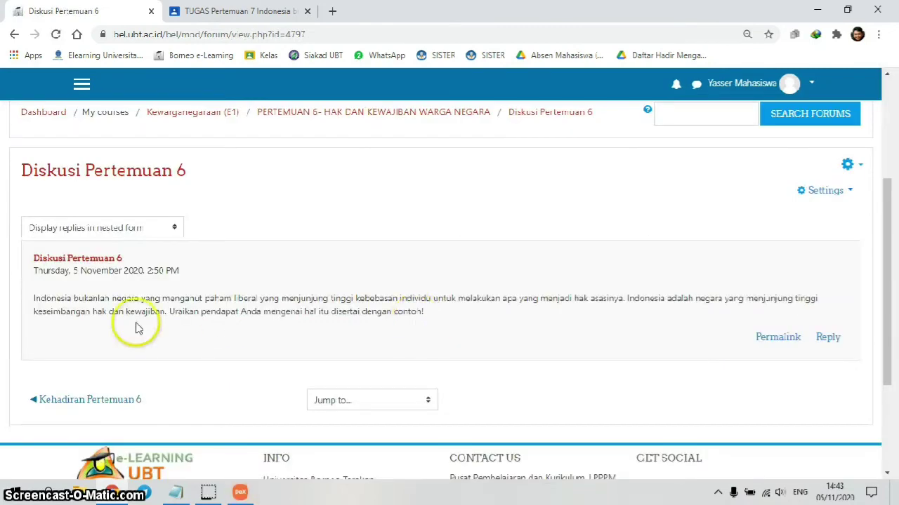
drag(34, 298, 541, 314)
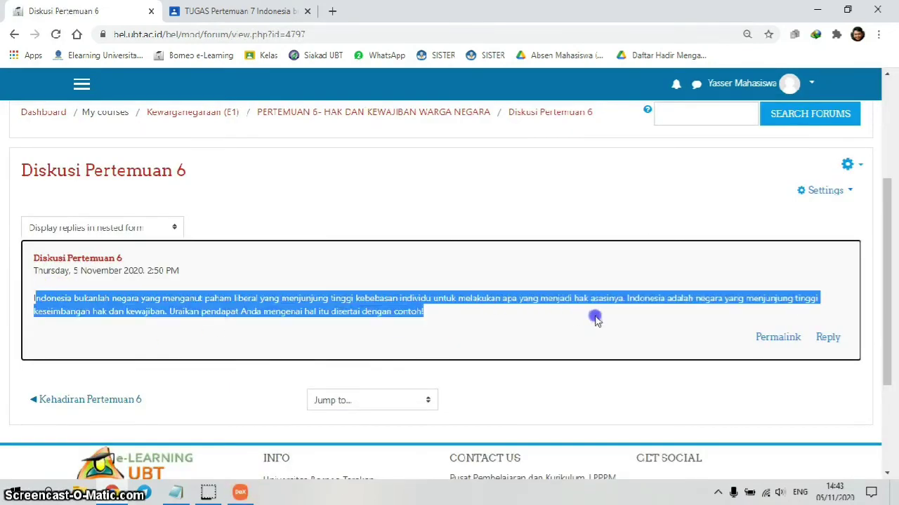
click(500, 325)
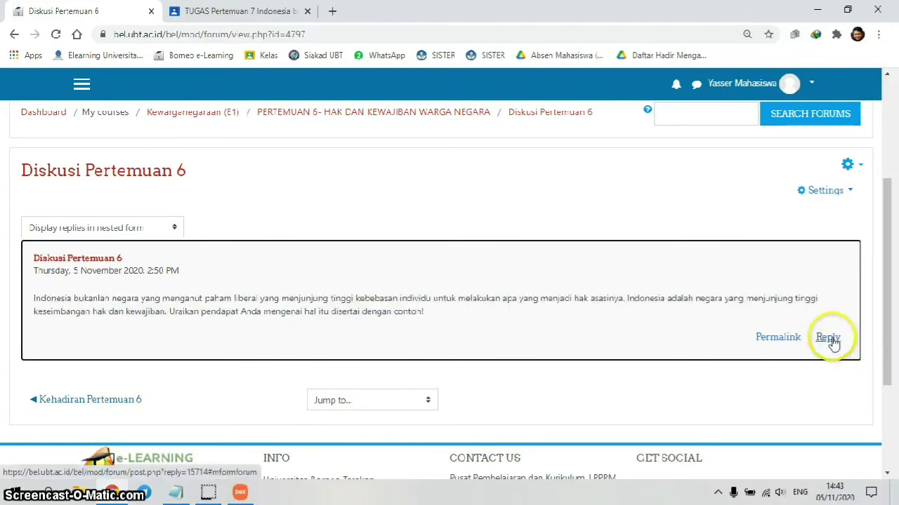
Post the reply "Menurut saya......" to the Diskusi Pertemuan 6 question as the student.
click(829, 338)
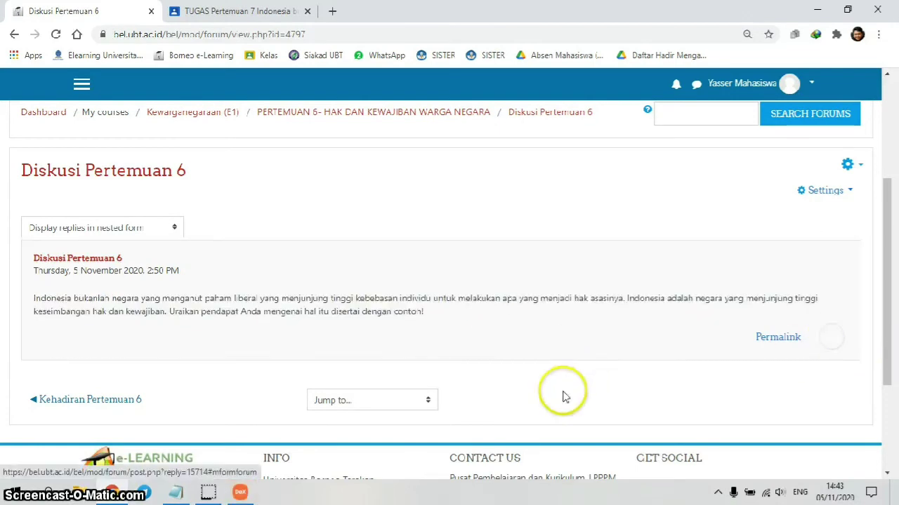
scroll(467, 376, down, 2)
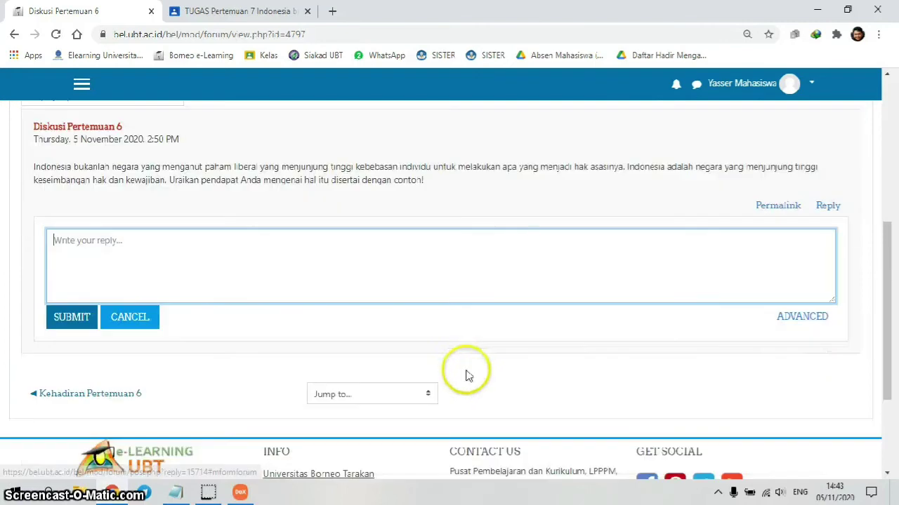
click(201, 260)
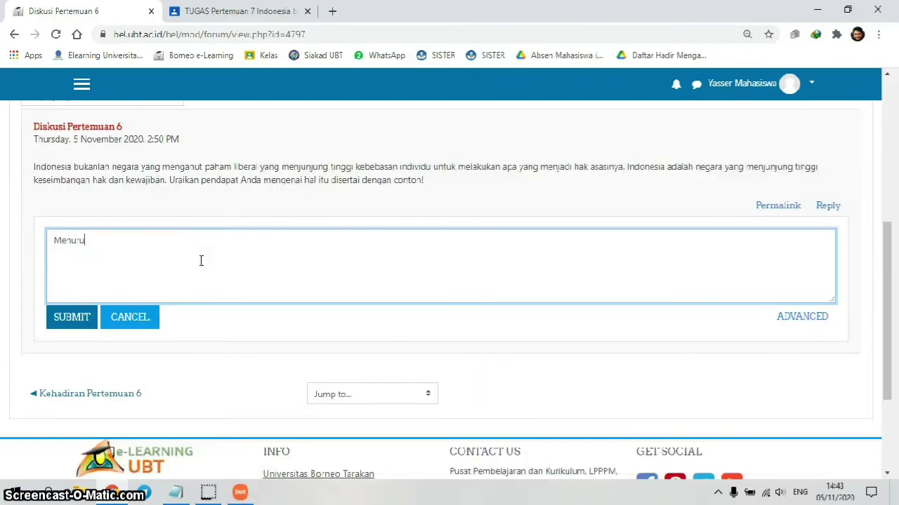
text(Menurut saya,.....)
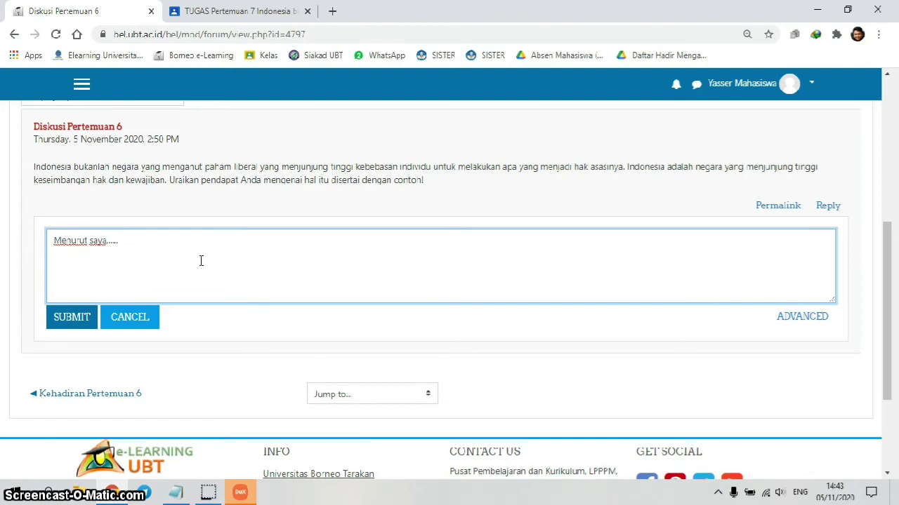
click(67, 316)
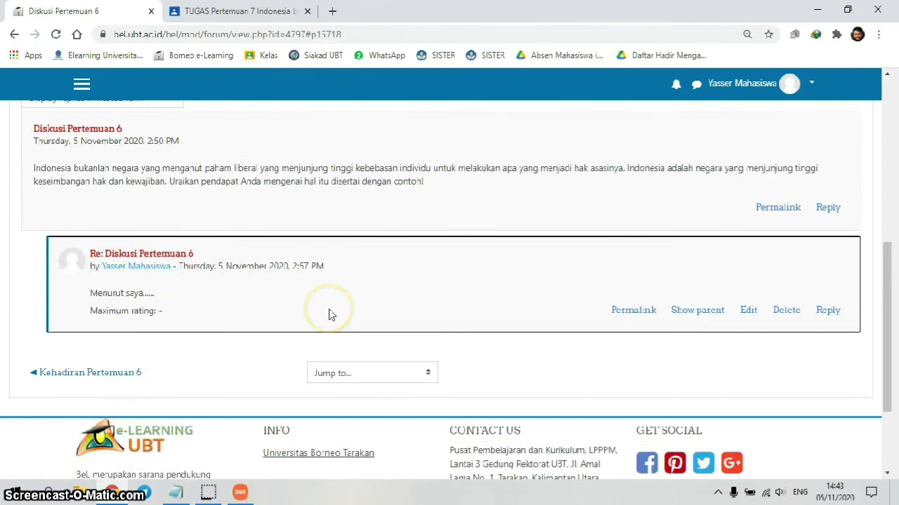
scroll(329, 314, up, 1)
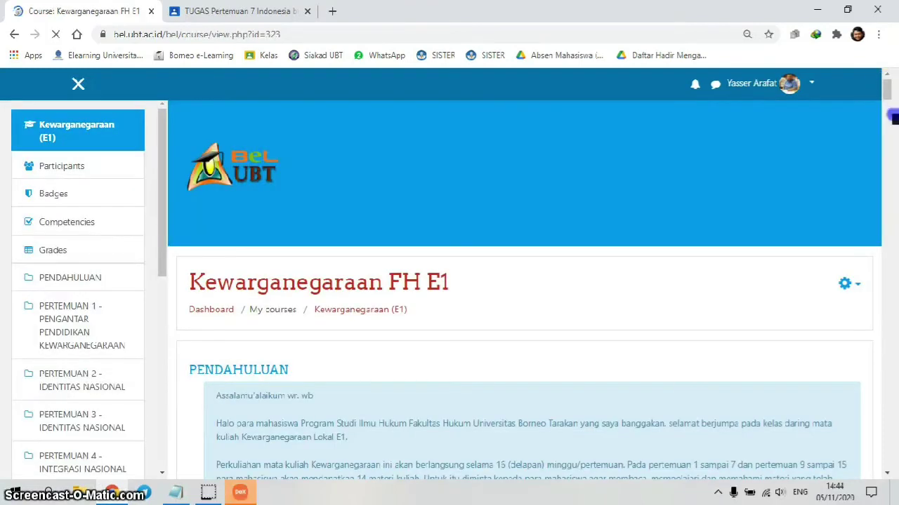
Open the Diskusi Pertemuan 6 forum from the Pertemuan 6 section of the lecturer's course page and read the student's reply.
scroll(766, 135, down, 1)
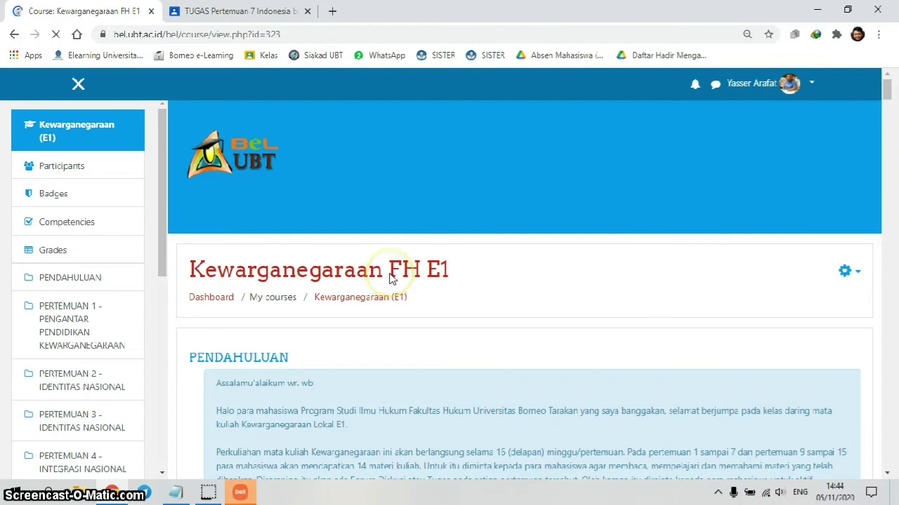
scroll(392, 279, down, 3)
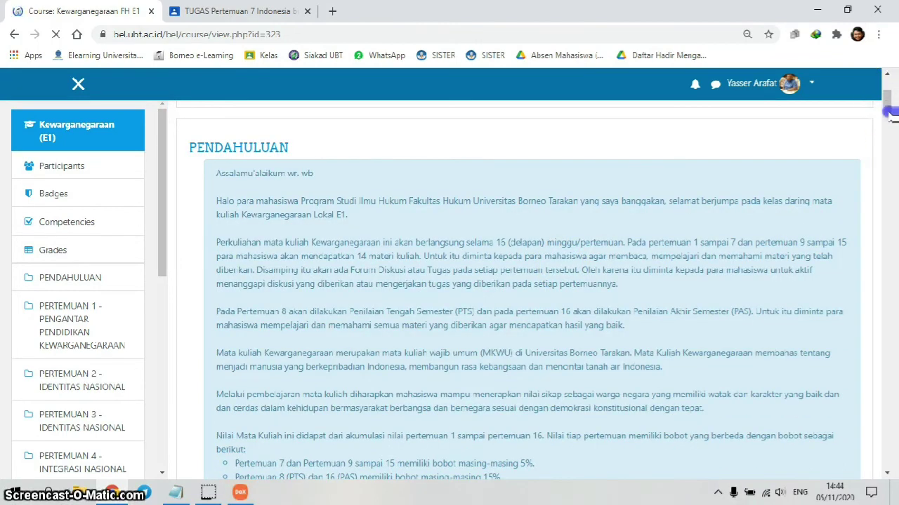
click(379, 421)
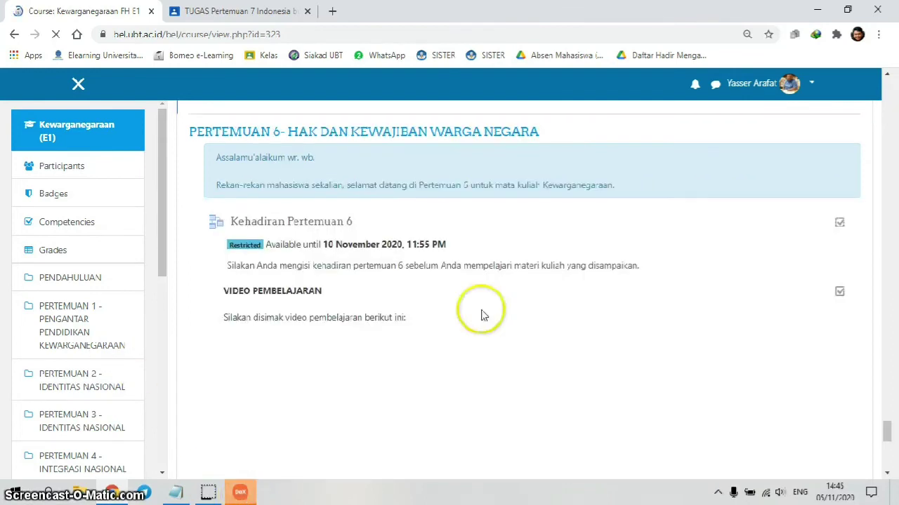
scroll(482, 313, down, 3)
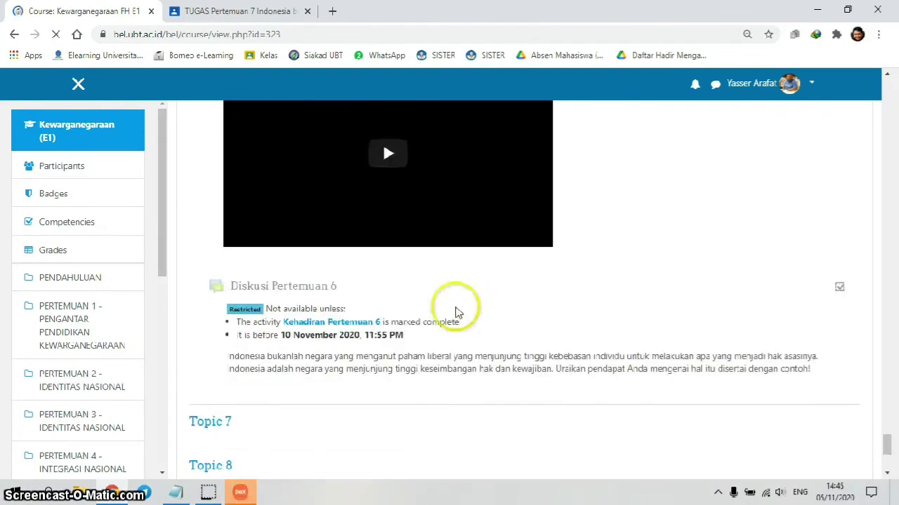
scroll(386, 287, up, 3)
scroll(387, 297, down, 3)
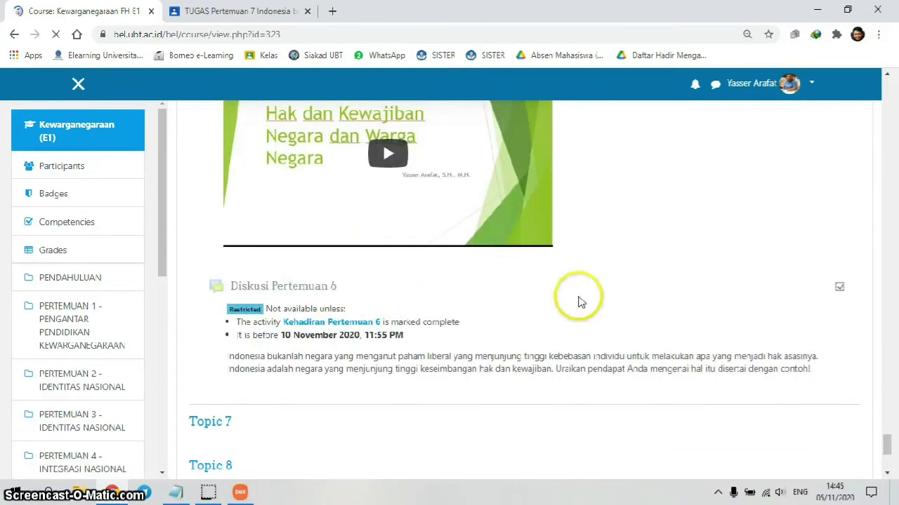
click(302, 293)
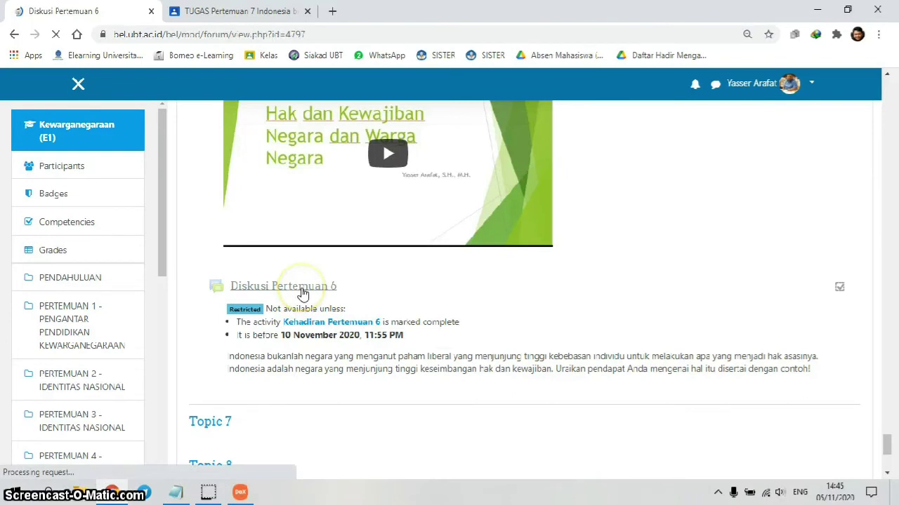
scroll(466, 299, down, 5)
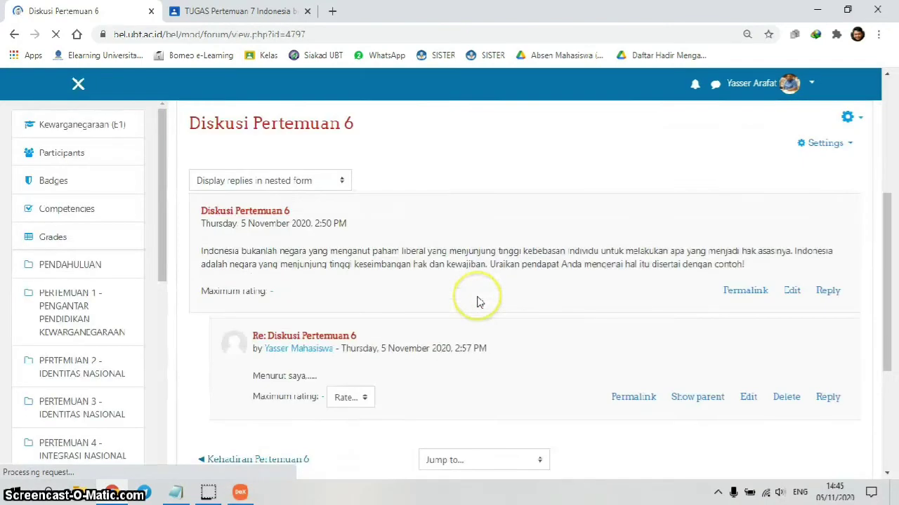
drag(252, 244, 297, 246)
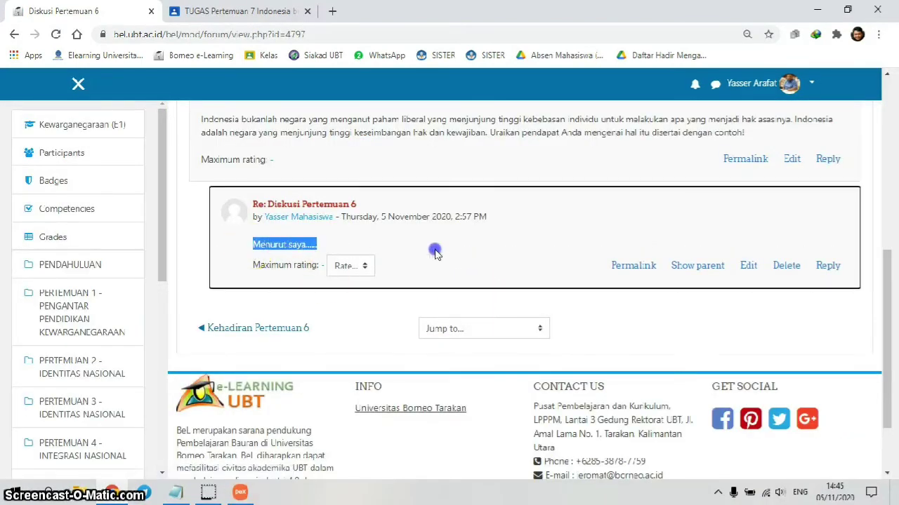
click(508, 250)
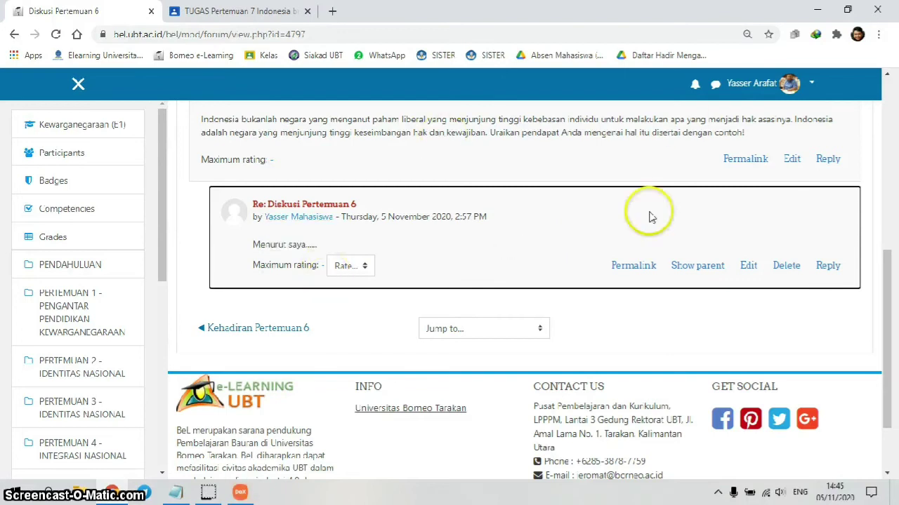
Rate the student's reply in Diskusi Pertemuan 6 with 60.
click(364, 267)
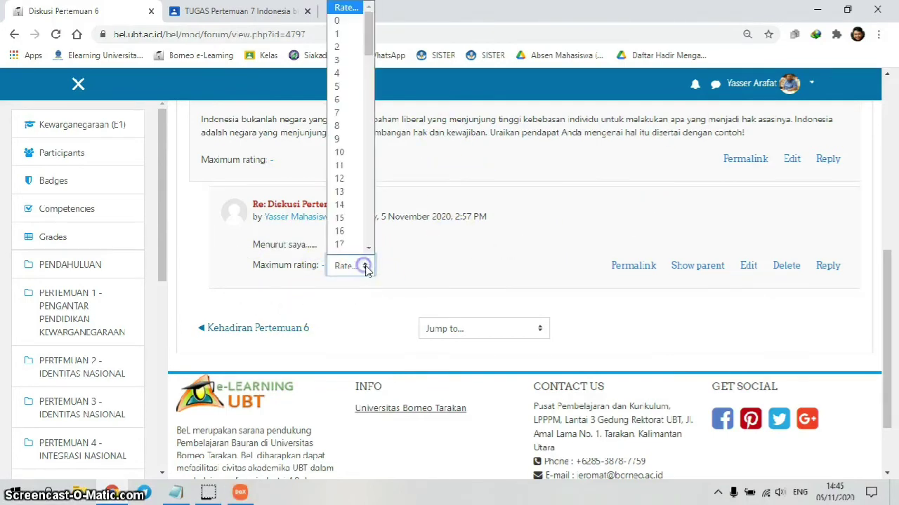
scroll(343, 215, down, 10)
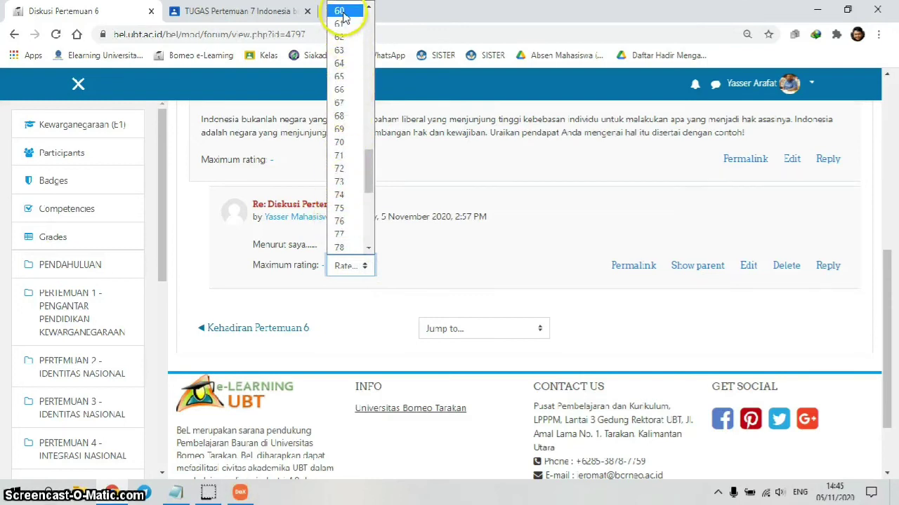
click(340, 11)
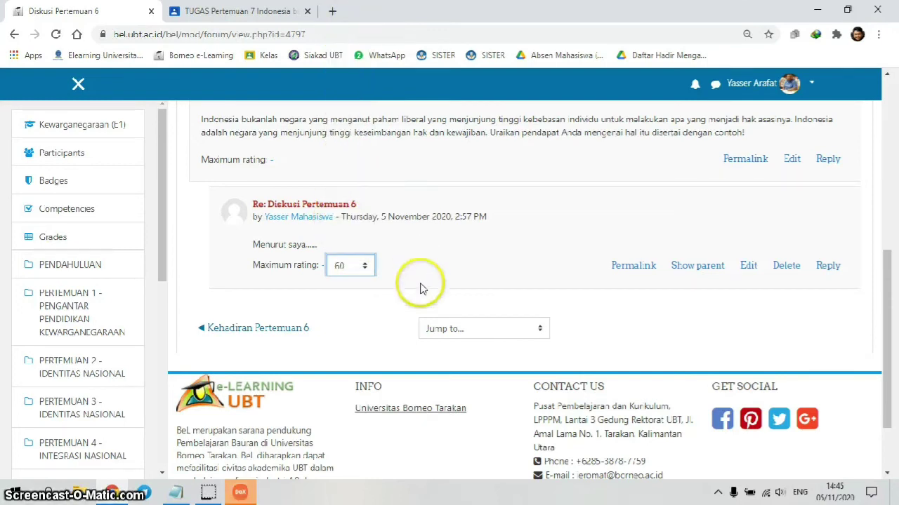
Post the response "Bagaimana pendapat Anda?" to the student's reply.
click(829, 267)
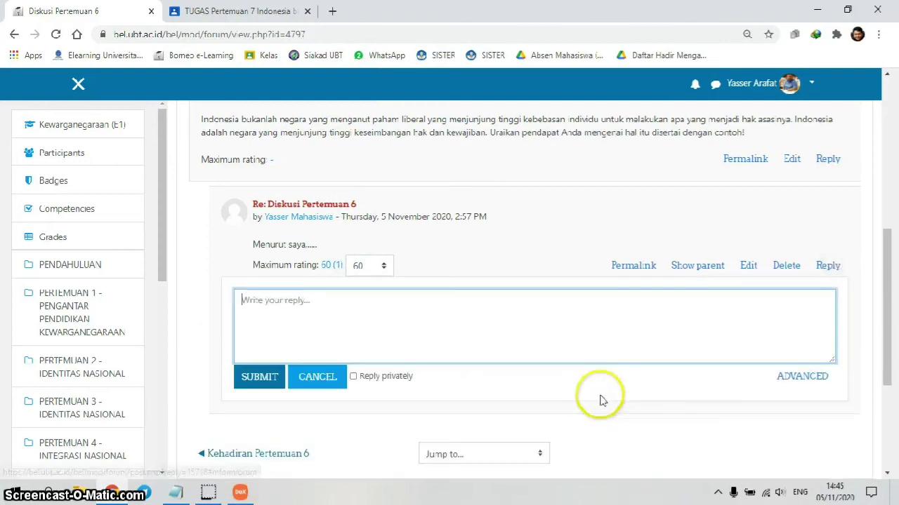
click(413, 324)
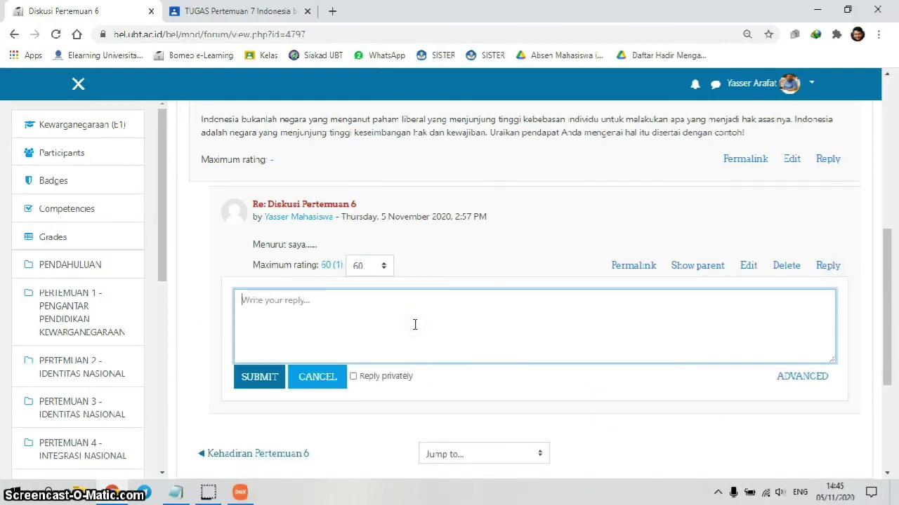
text(Bagaimana pendapat: Anda?)
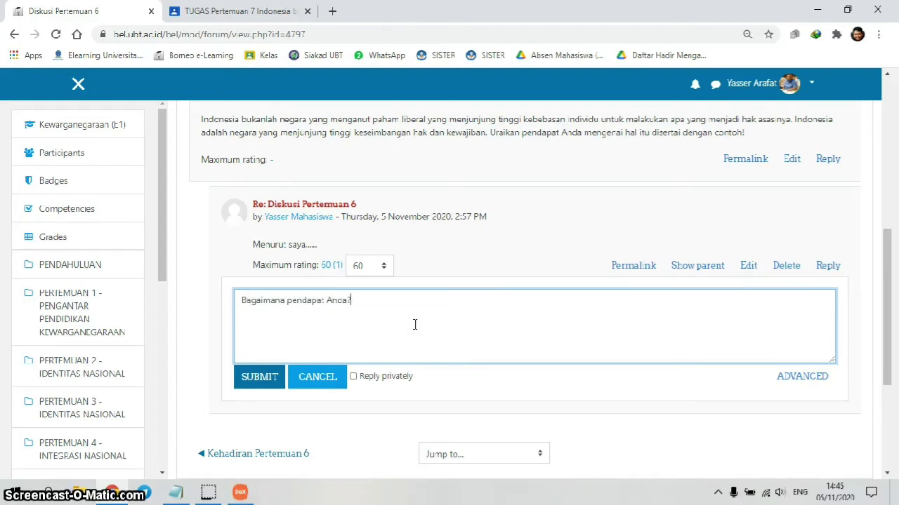
click(264, 379)
click(263, 381)
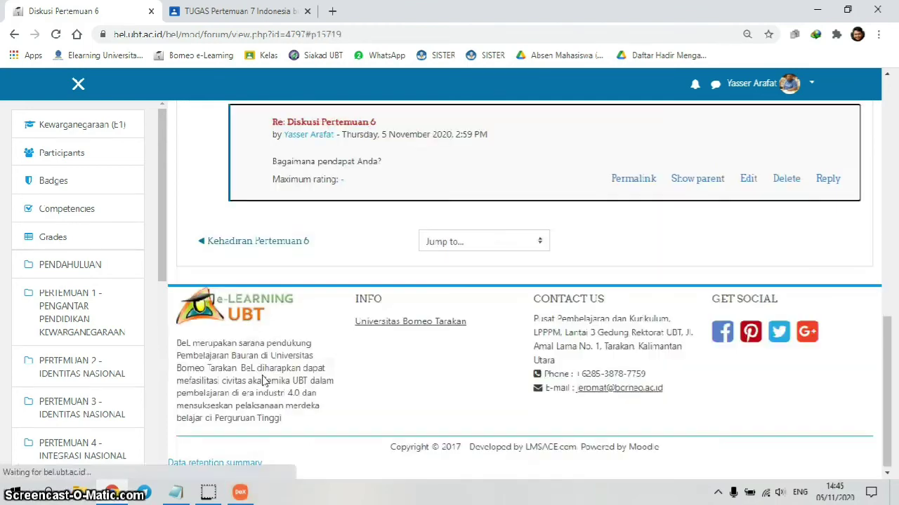
Open the Diskusi Pertemuan 6 forum from the student's course page and read the rating and the lecturer's response.
scroll(565, 400, up, 2)
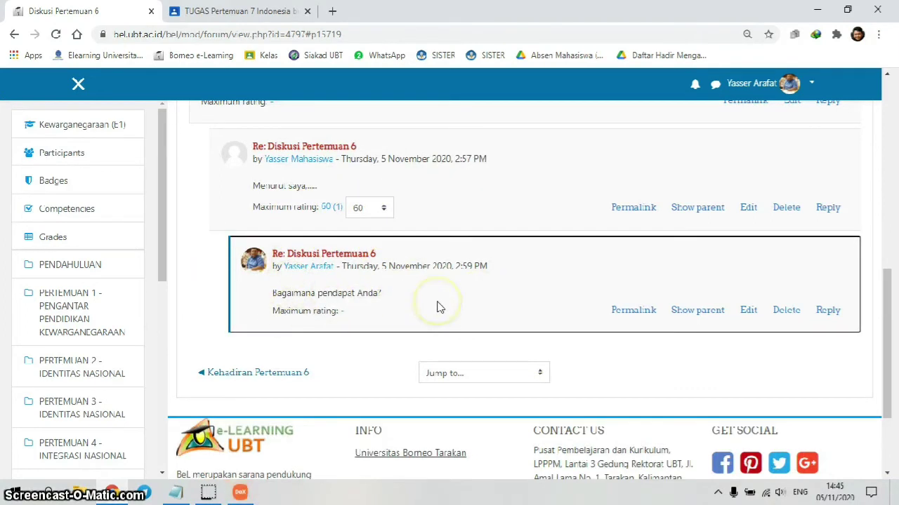
scroll(413, 357, up, 2)
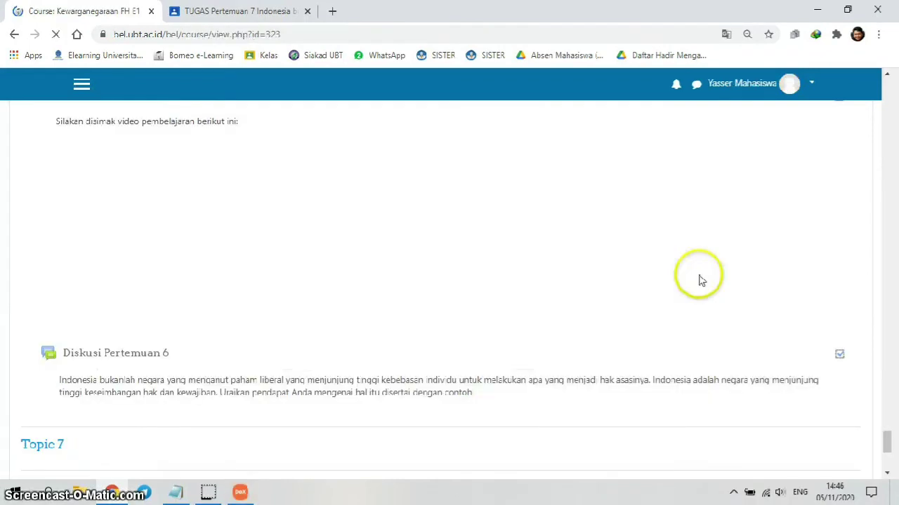
scroll(734, 139, up, 1)
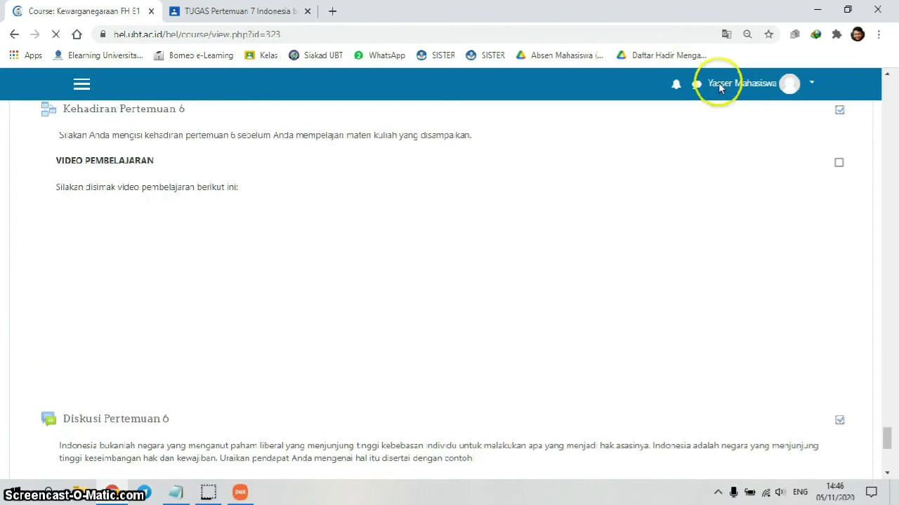
scroll(109, 396, down, 2)
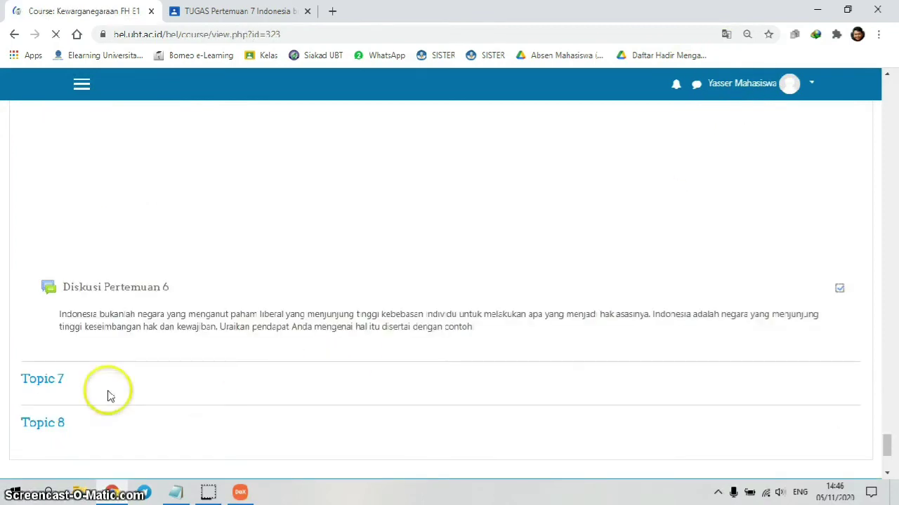
click(107, 289)
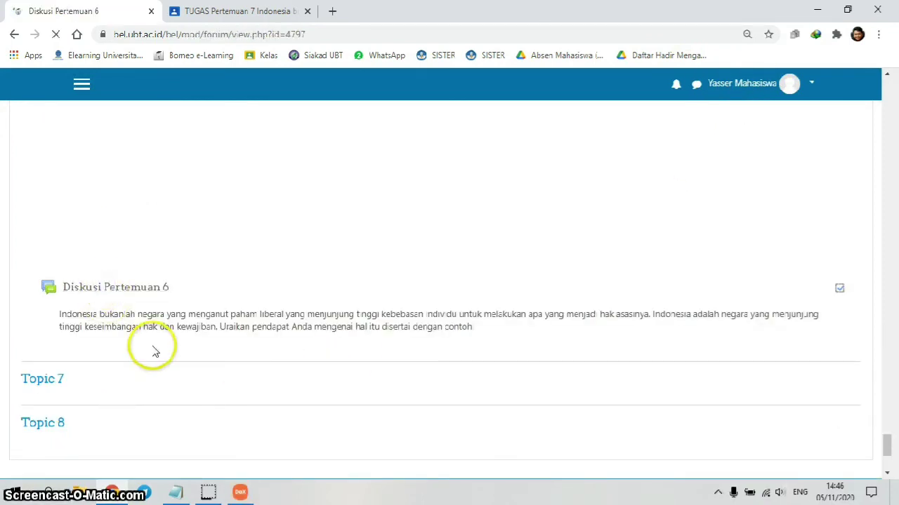
scroll(363, 354, down, 5)
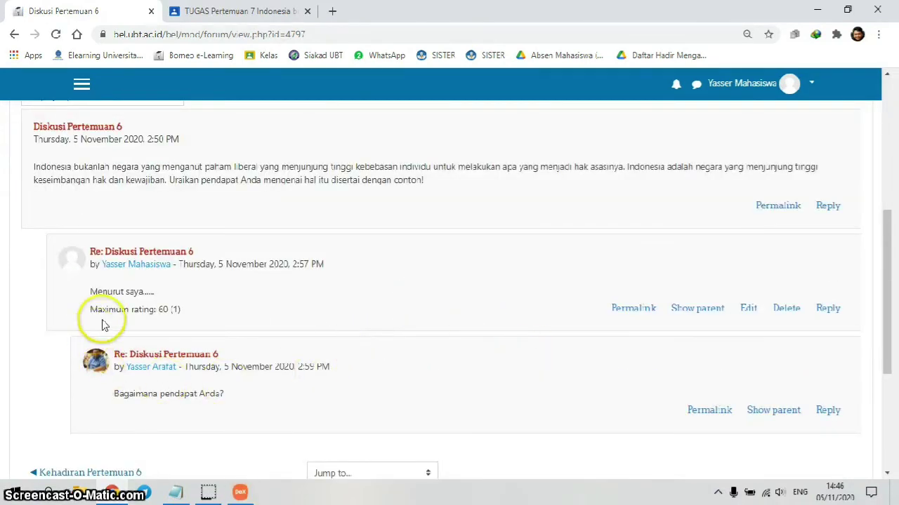
drag(122, 314, 97, 311)
click(226, 318)
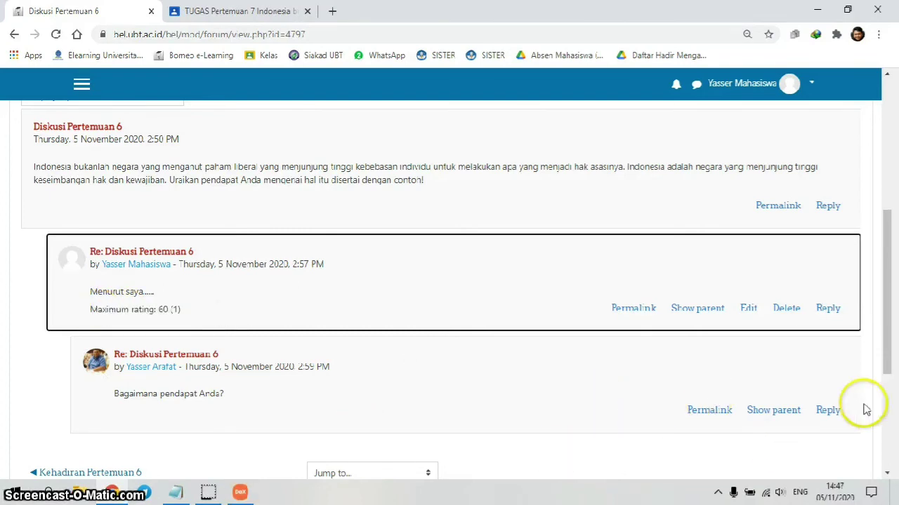
Post the reply "menurut saya...." to the lecturer's response "Bagaimana pendapat Anda?" as the student.
click(829, 415)
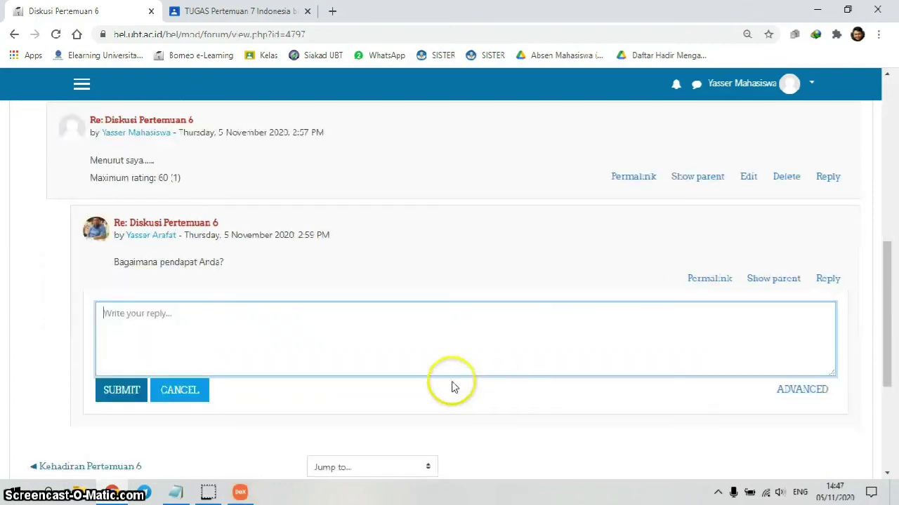
click(429, 345)
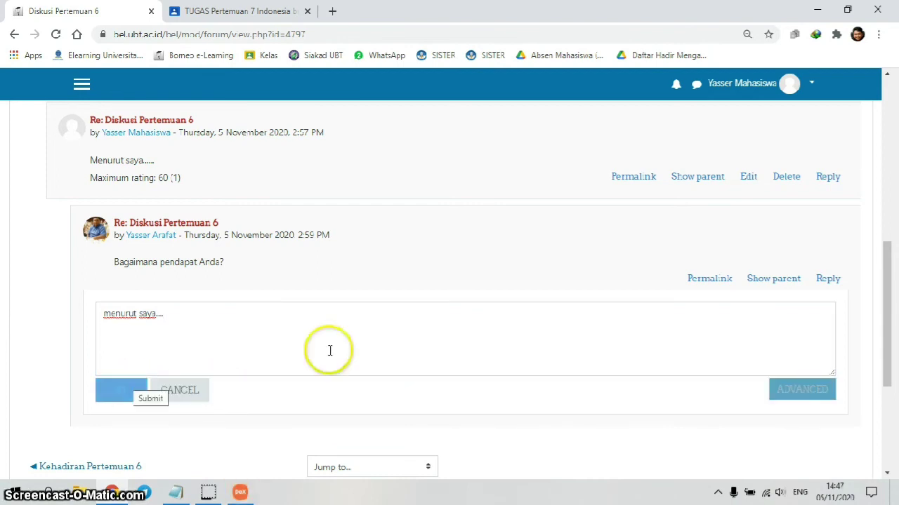
scroll(634, 372, up, 3)
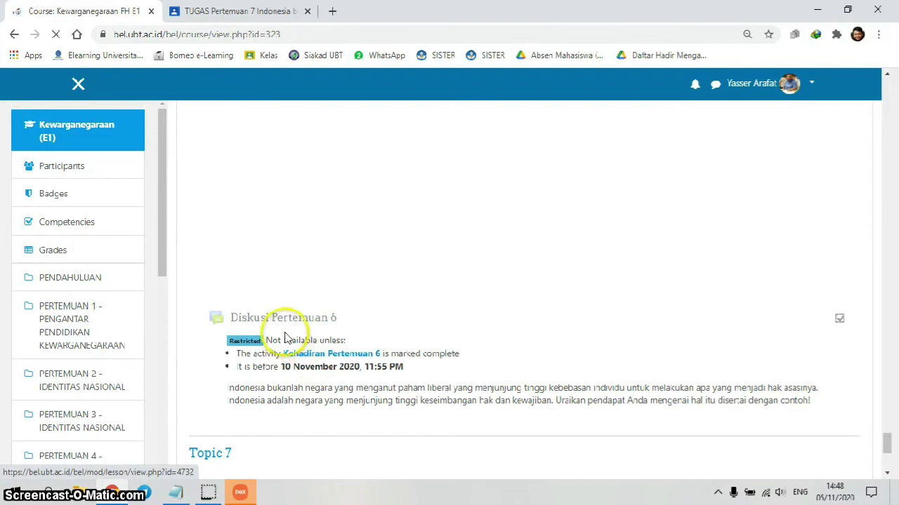
Open Diskusi Pertemuan 6 from the lecturer's course page and rate the student's second reply with 70.
click(330, 335)
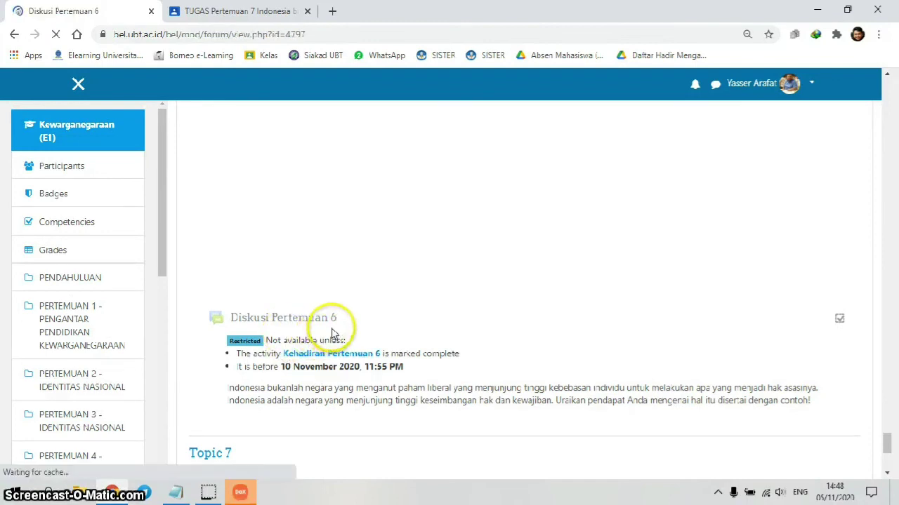
scroll(334, 330, down, 6)
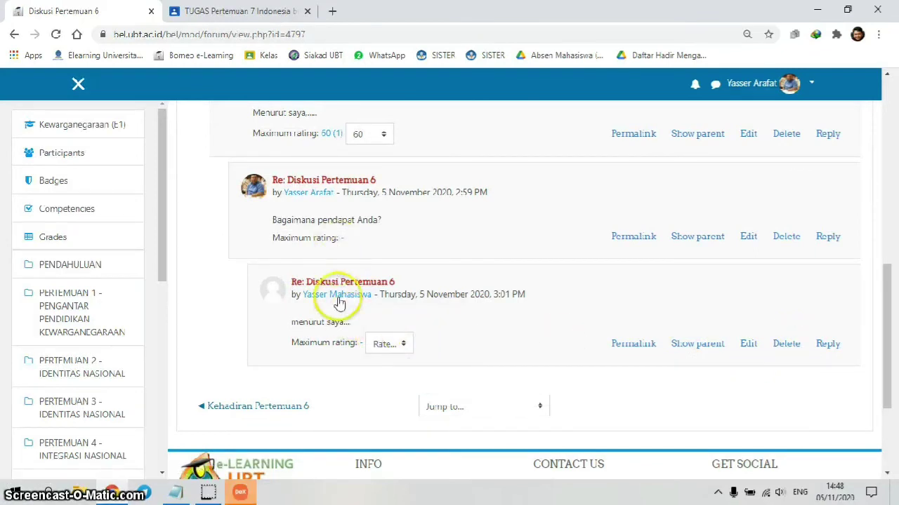
click(390, 344)
scroll(388, 303, down, 8)
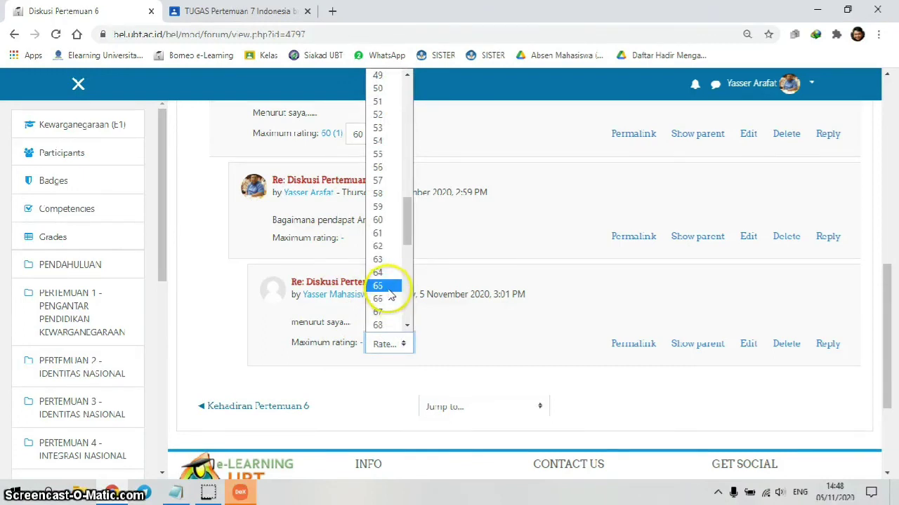
scroll(390, 297, down, 3)
click(394, 221)
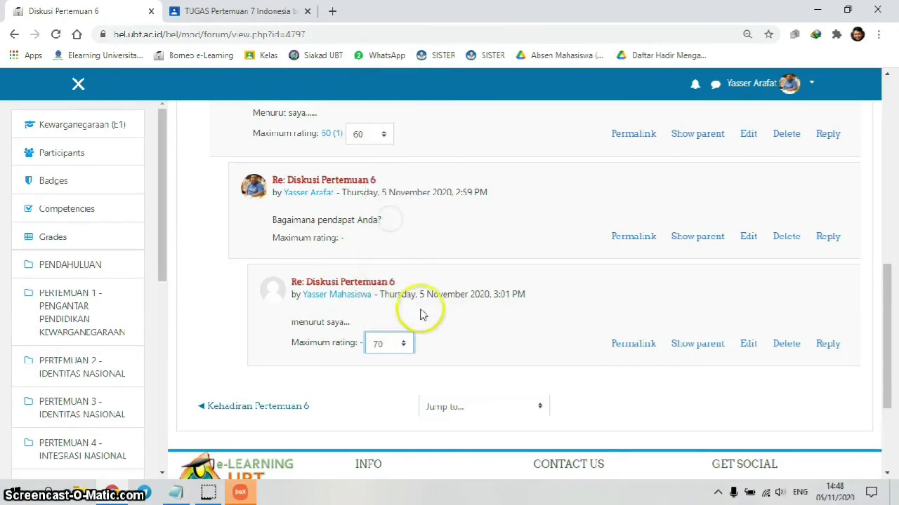
Open the grader report of the Kewarganegaraan FH E1 course.
scroll(631, 344, up, 1)
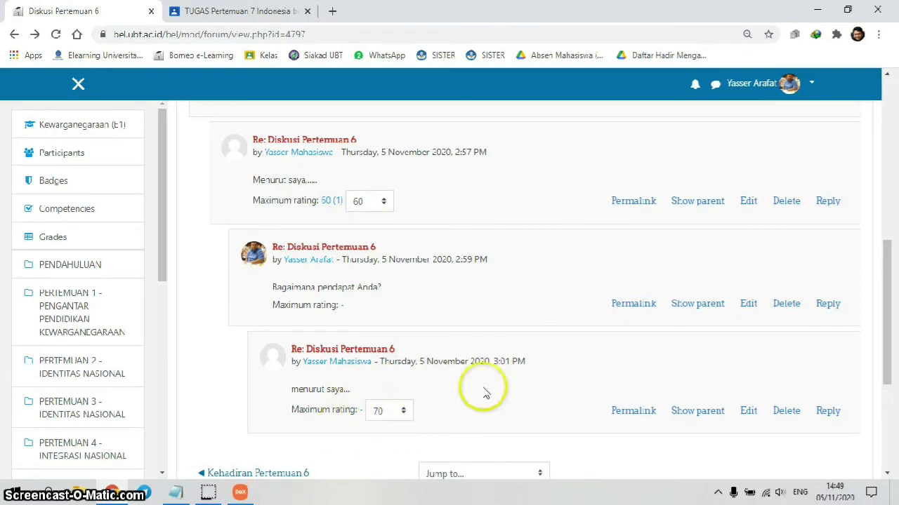
click(48, 239)
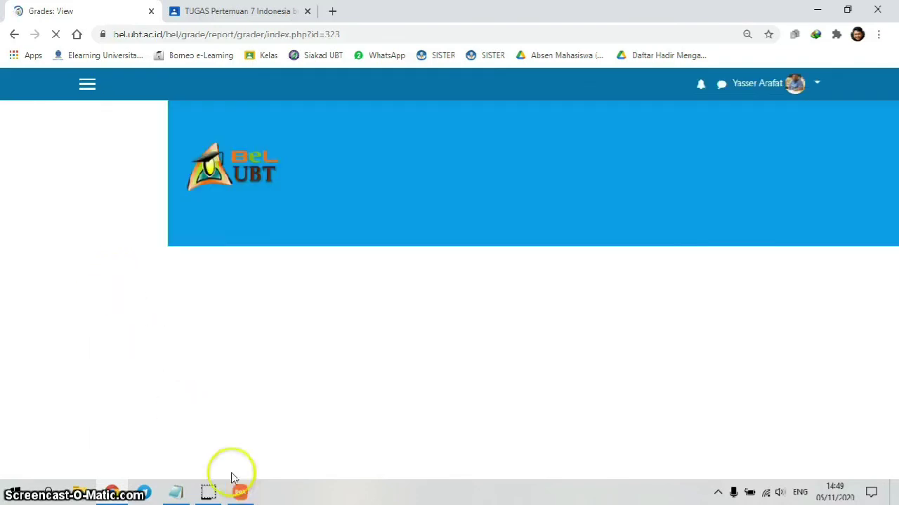
mouse_move(242, 497)
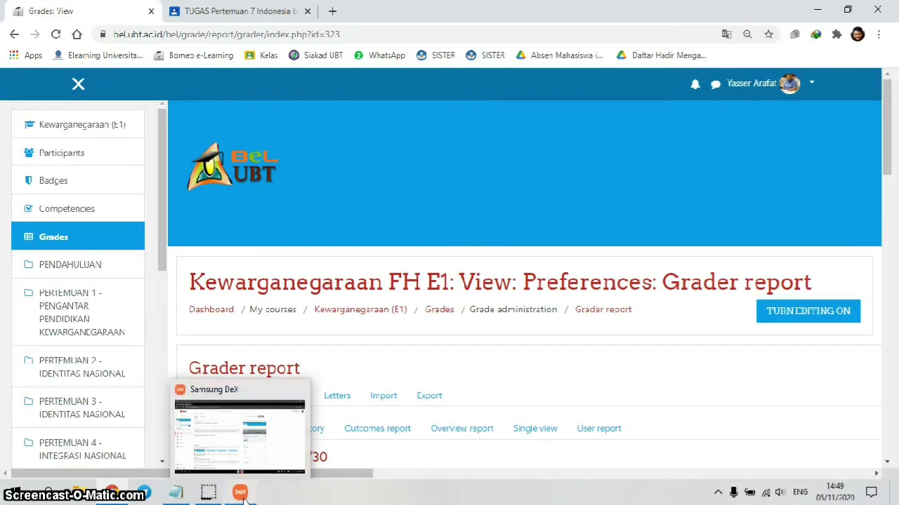
click(243, 497)
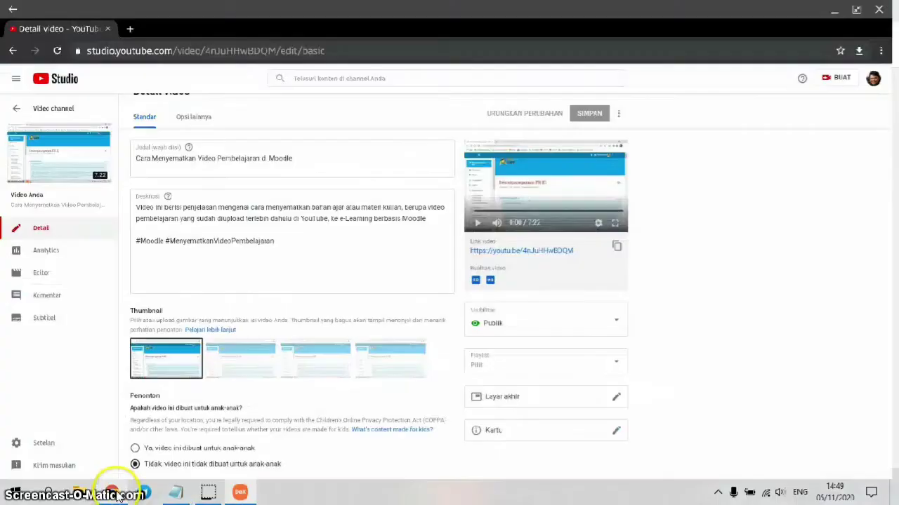
click(115, 494)
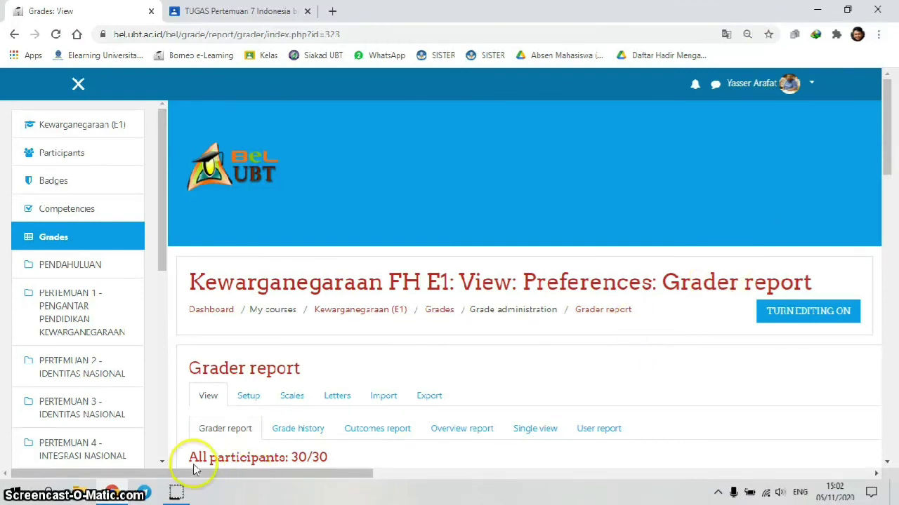
Examine the test student's row in the grader report, including the rating grade for Diskusi Pertemuan 6.
scroll(712, 346, down, 2)
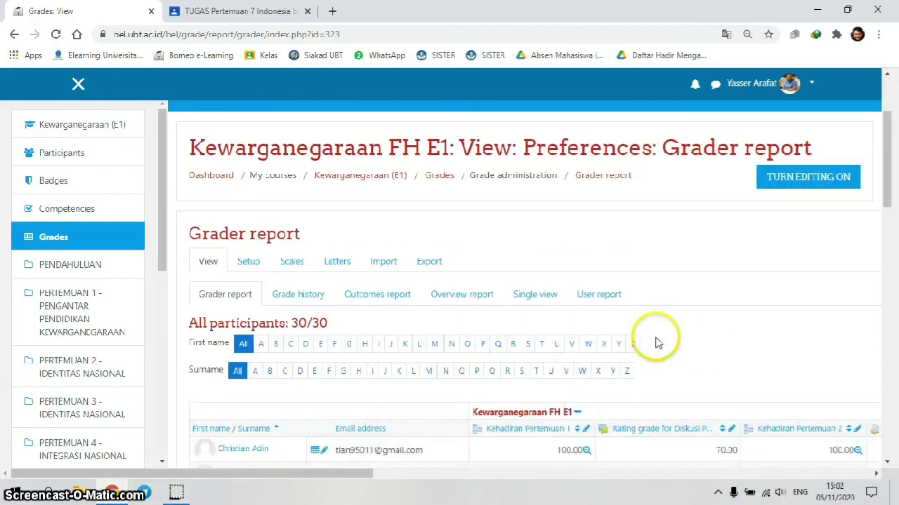
scroll(726, 295, down, 1)
scroll(692, 287, down, 3)
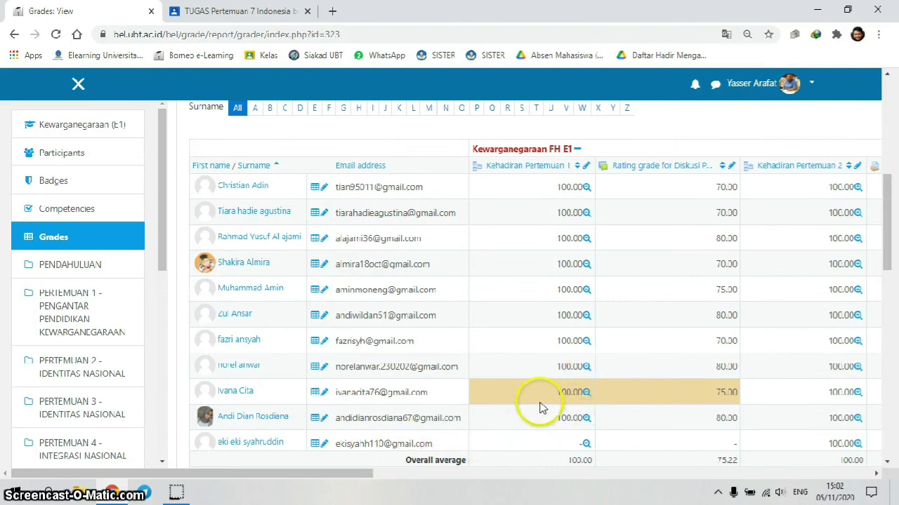
scroll(541, 407, down, 4)
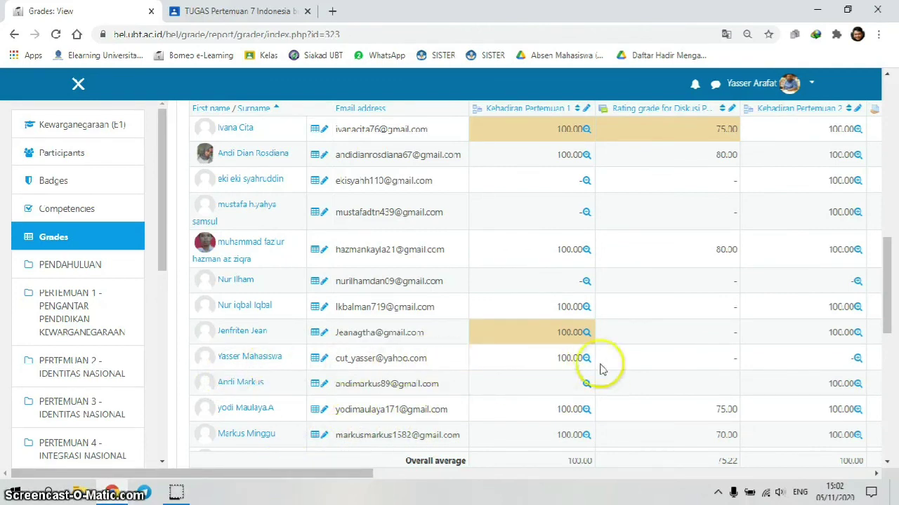
scroll(600, 376, right, 10)
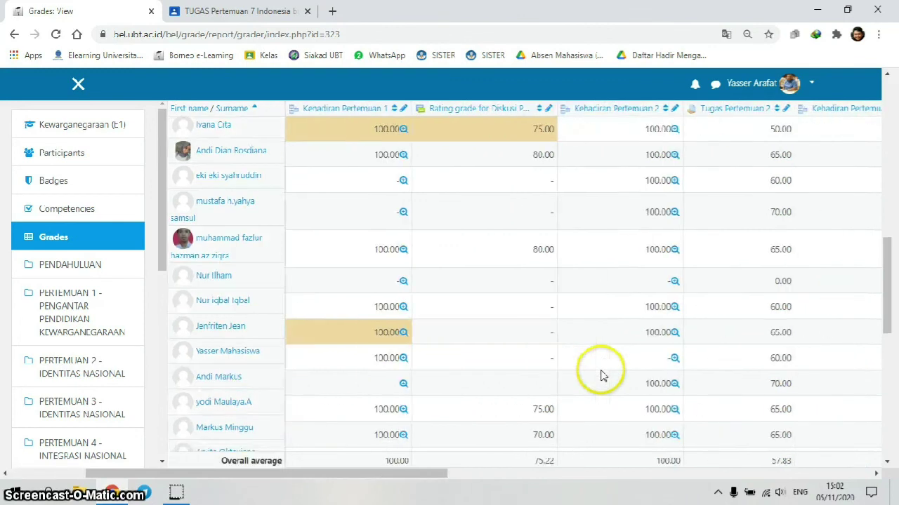
scroll(600, 375, right, 4)
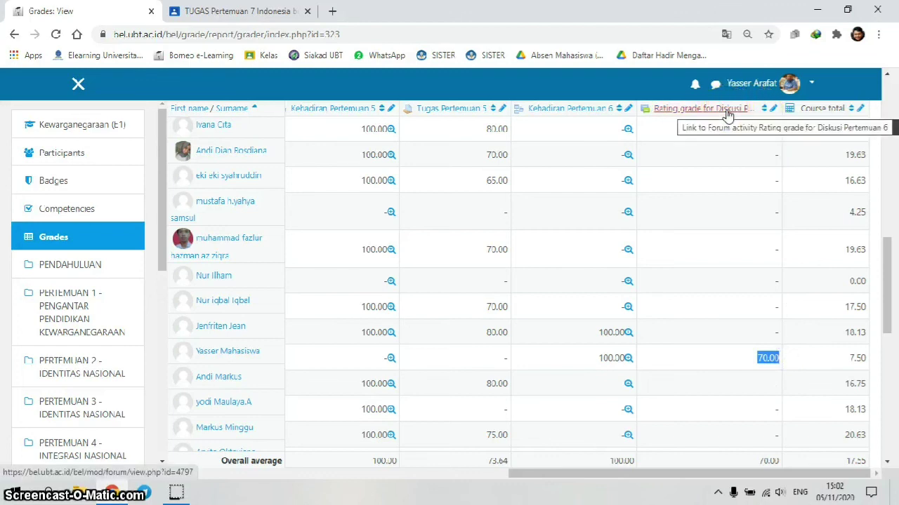
double_click(760, 358)
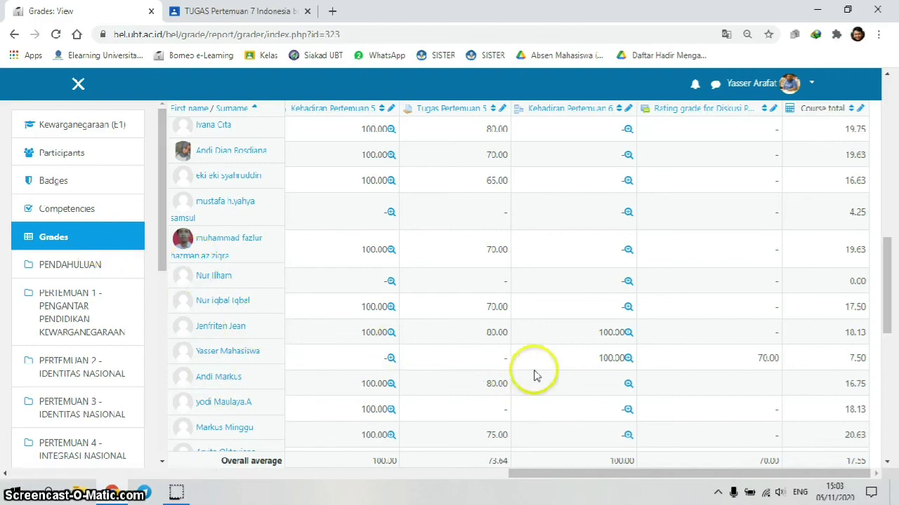
scroll(599, 362, left, 10)
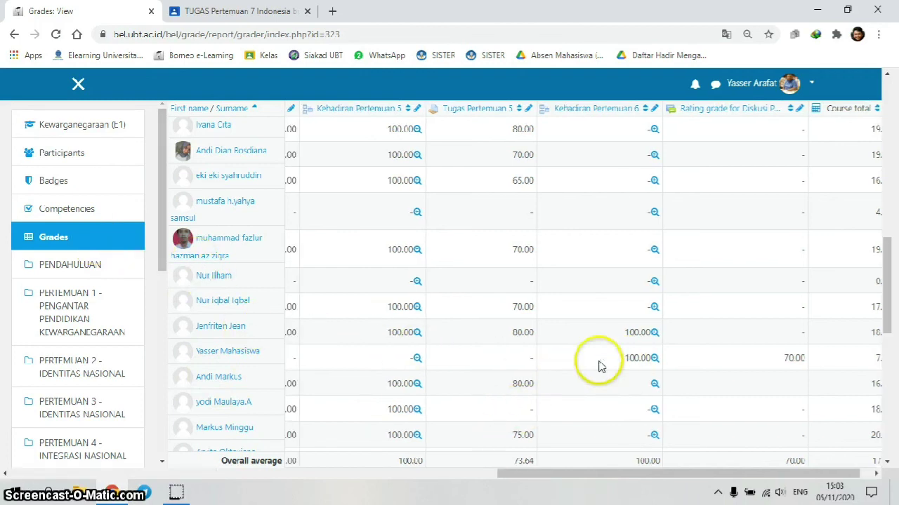
scroll(599, 365, left, 3)
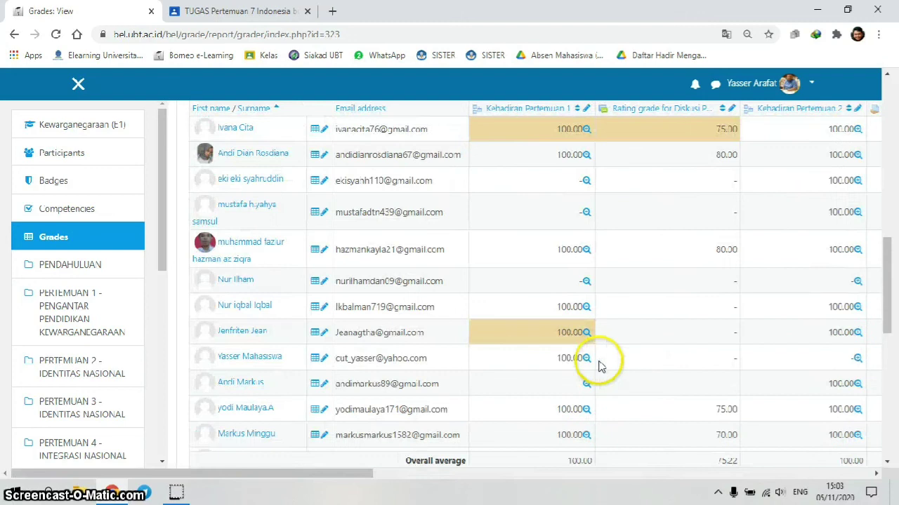
Return to the Kewarganegaraan FH E1 course page and review the Pertemuan 6 section down to Diskusi Pertemuan 6.
click(74, 125)
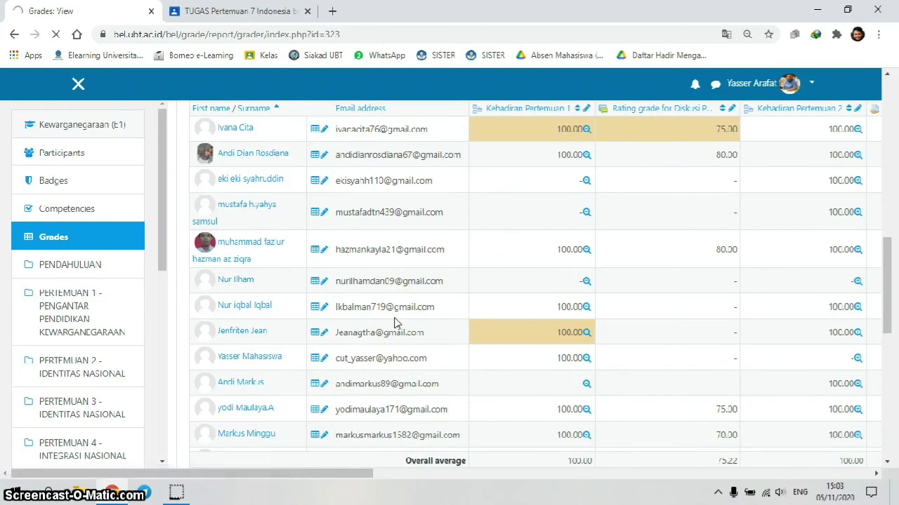
click(402, 358)
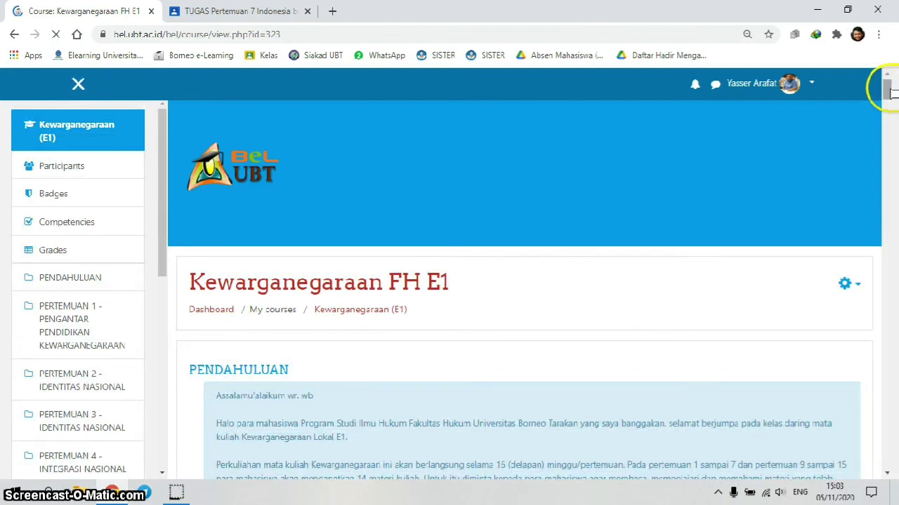
scroll(890, 153, down, 10)
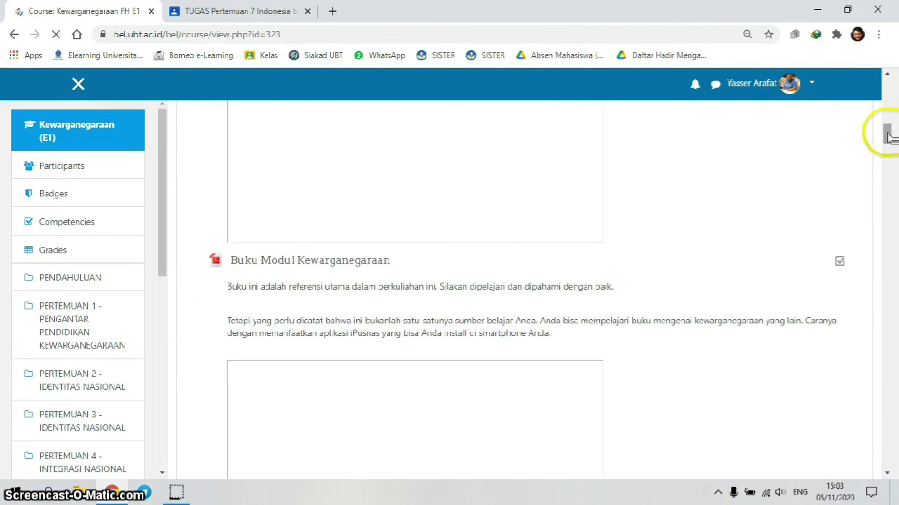
drag(890, 226, 890, 414)
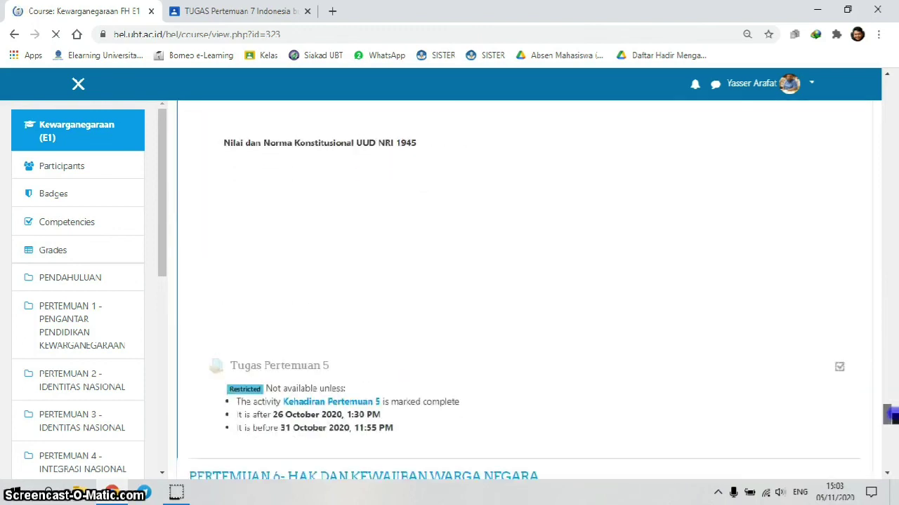
scroll(589, 334, down, 3)
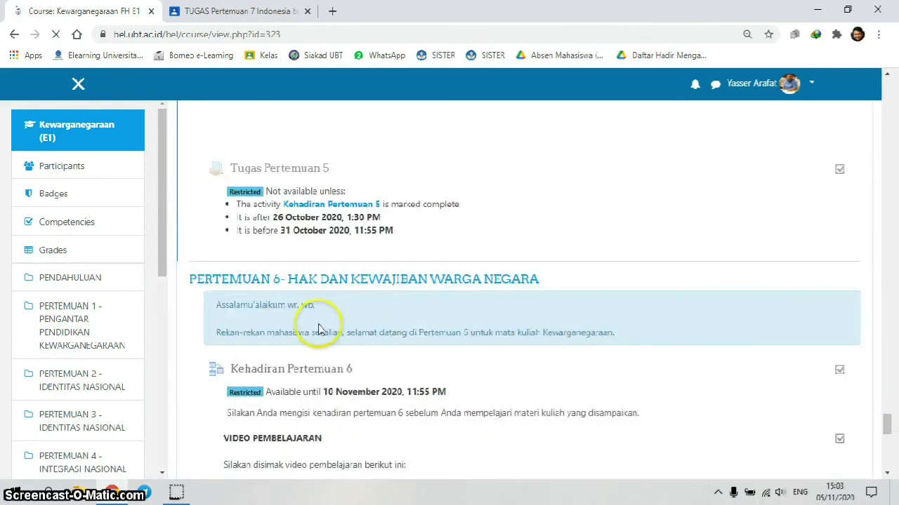
scroll(401, 371, down, 2)
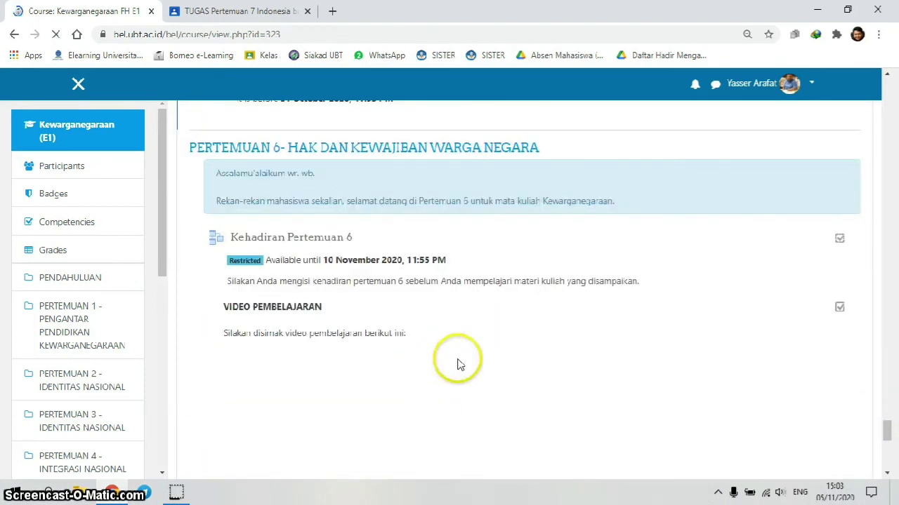
scroll(373, 315, down, 2)
scroll(379, 291, down, 2)
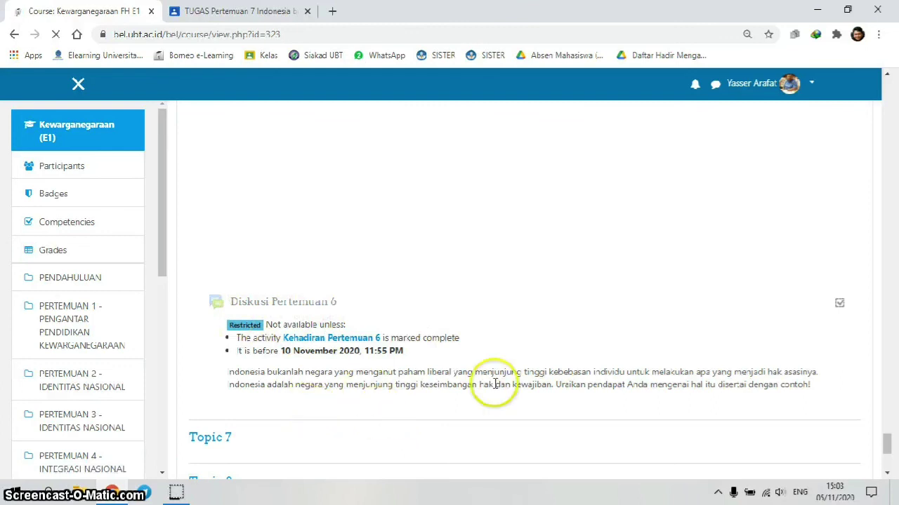
scroll(497, 382, down, 1)
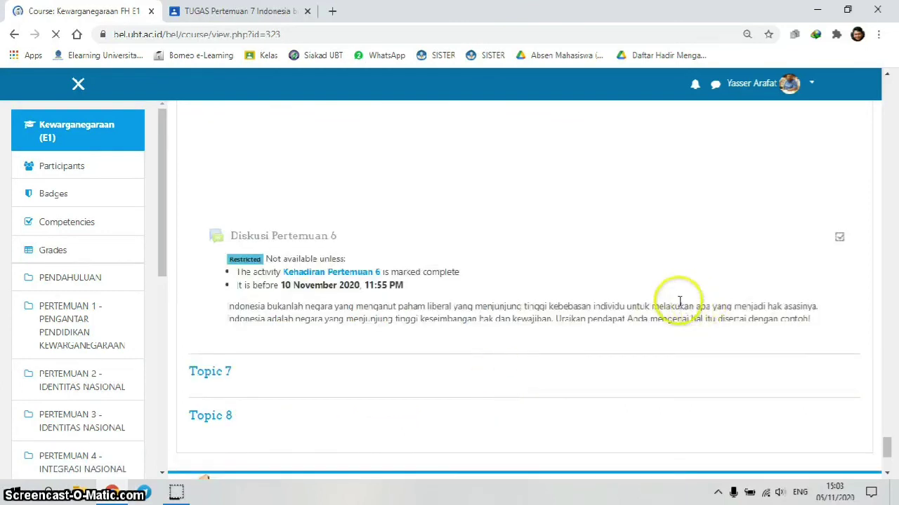